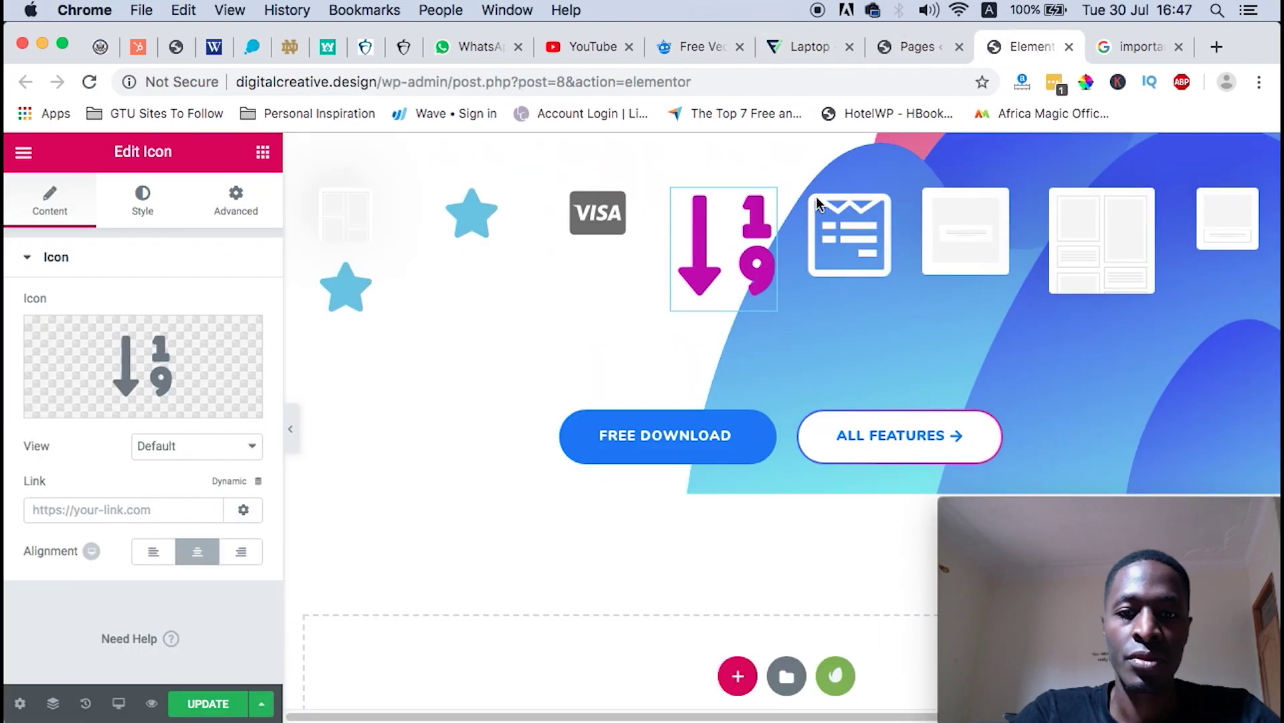
Resize the magenta 1-9 icon with the Style Size slider, settling at 124
scroll(611, 378, "up", 1)
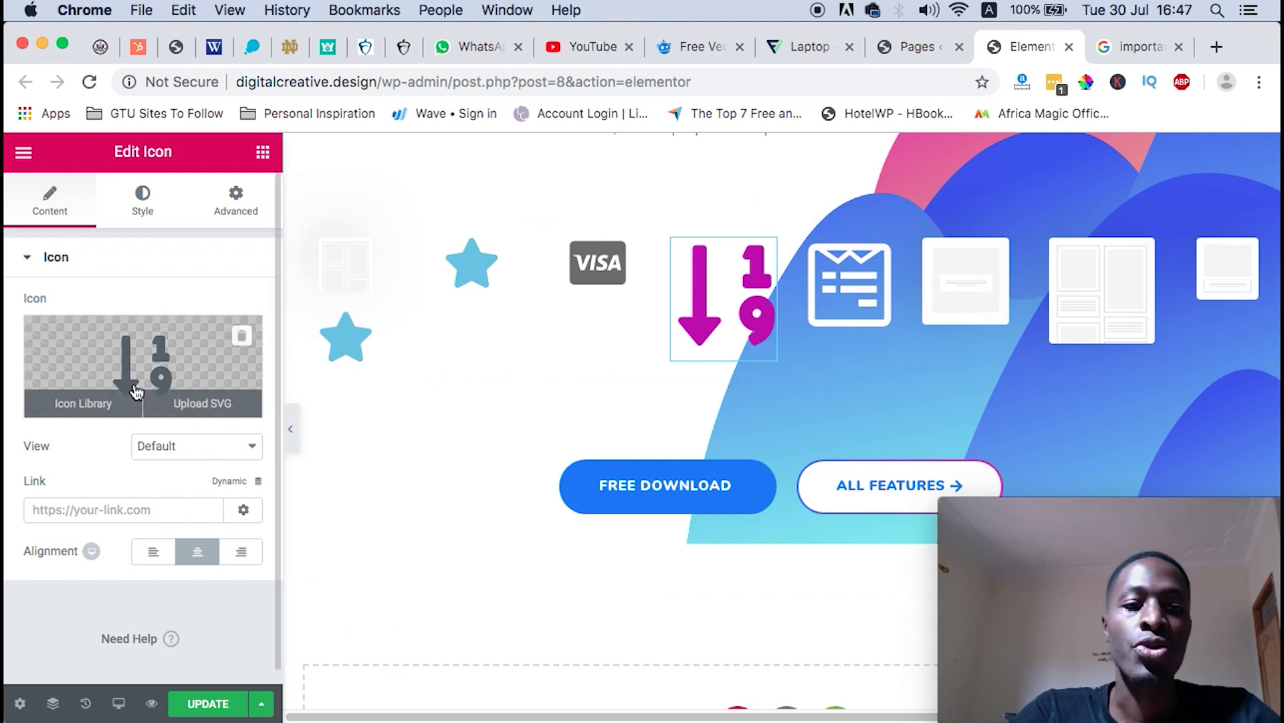
left_click(141, 209)
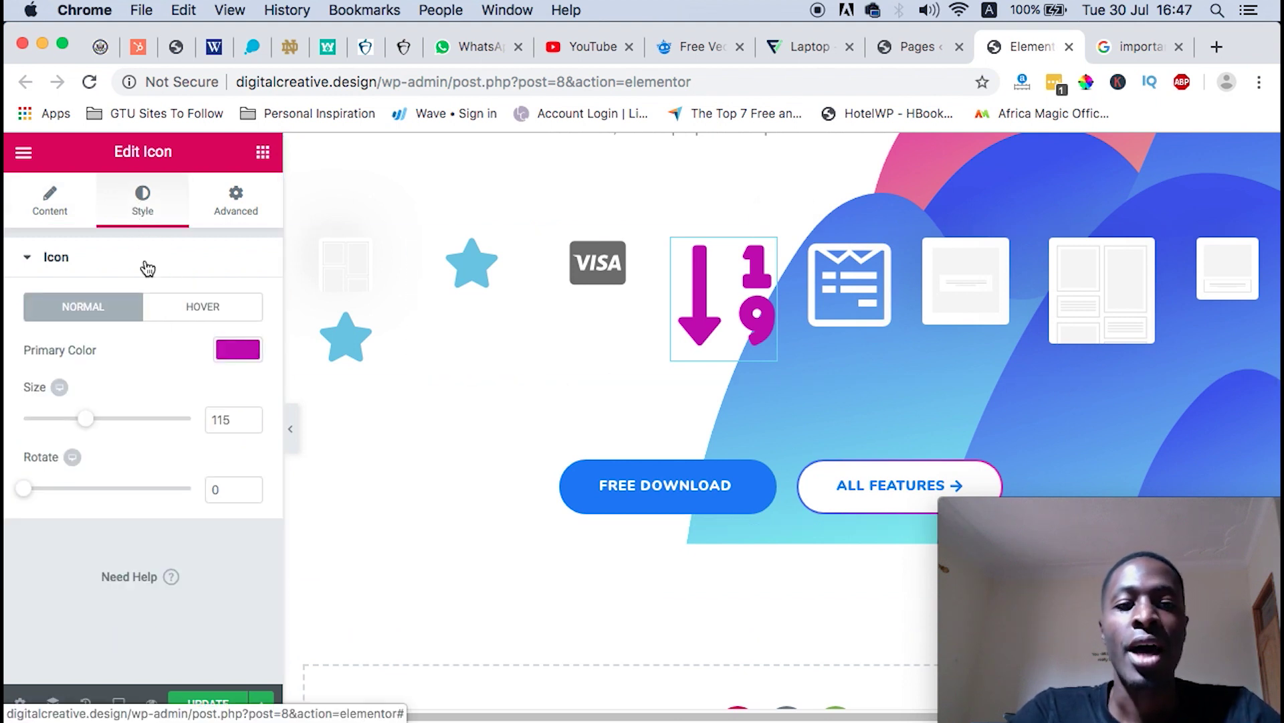
left_click_drag(92, 426, 93, 430)
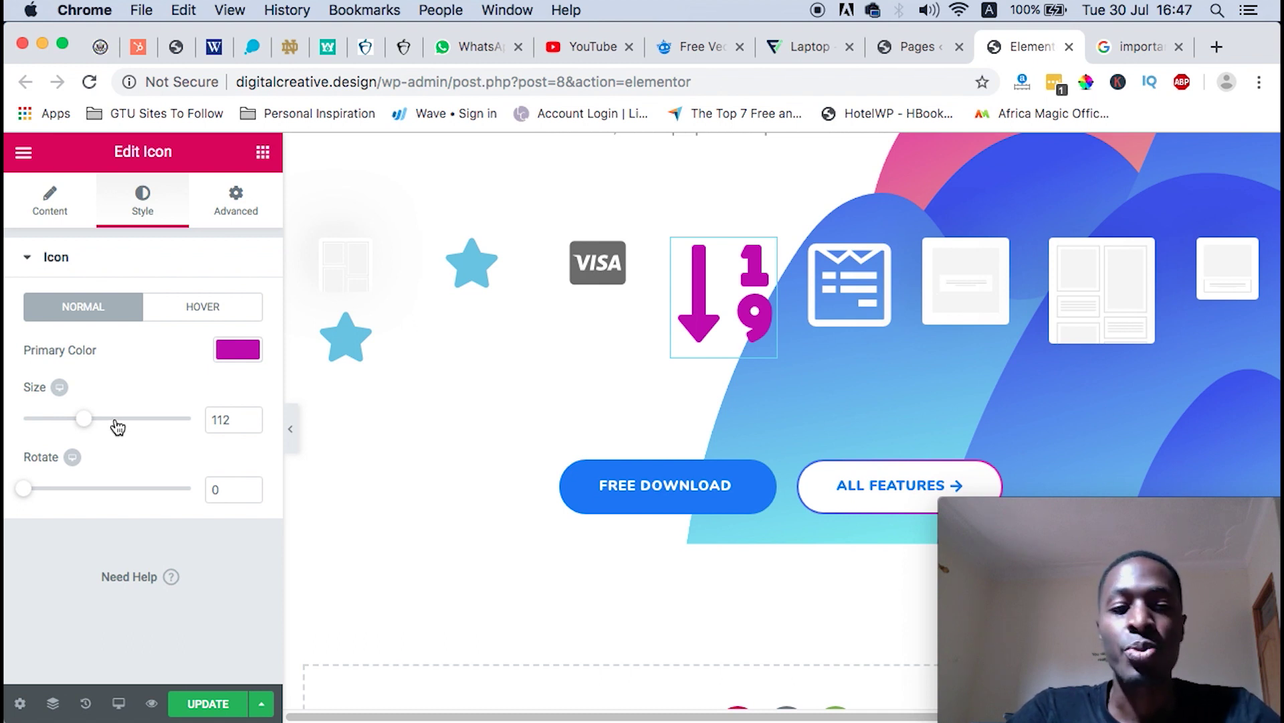
mouse_move(89, 430)
left_mouse_down()
mouse_move(192, 435)
mouse_move(57, 424)
mouse_move(100, 442)
left_mouse_up()
left_click(488, 299)
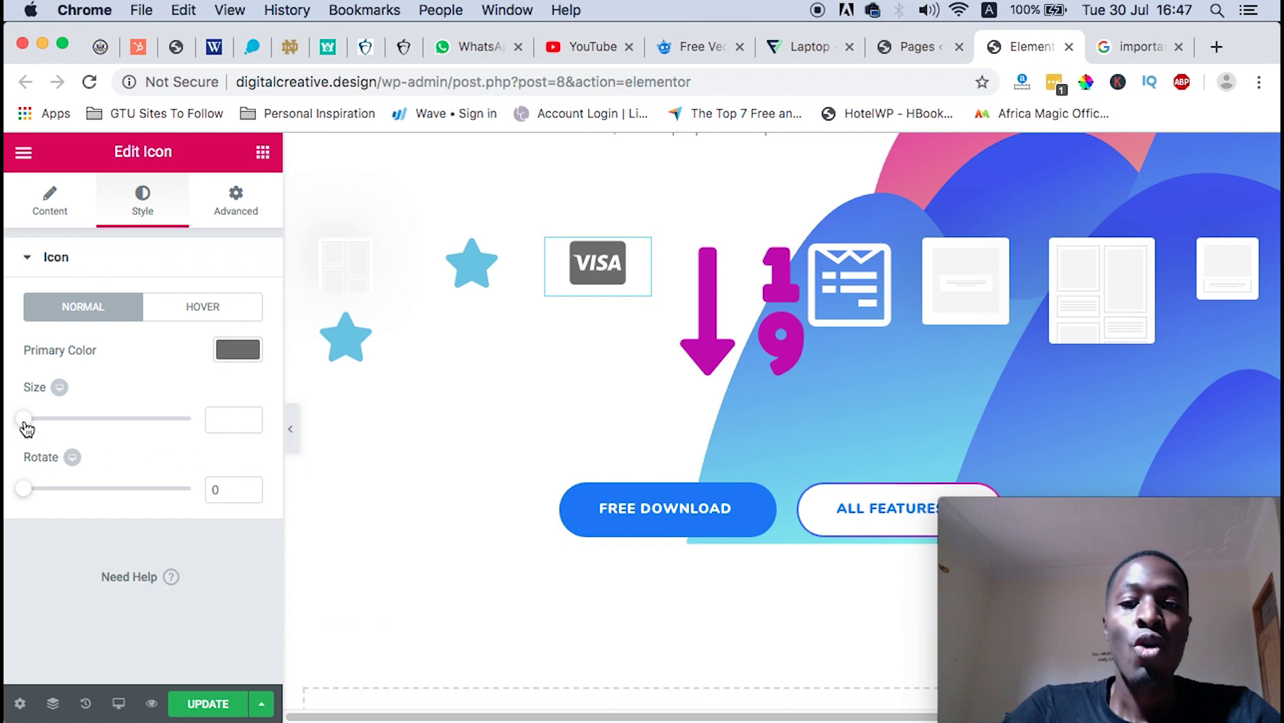
Set the VISA icon's size to 86 and its primary colour to dark blue
left_click_drag(25, 422, 77, 426)
left_click(237, 349)
mouse_move(215, 430)
left_mouse_down()
mouse_move(196, 462)
mouse_move(138, 434)
mouse_move(98, 387)
left_mouse_up()
left_click(395, 449)
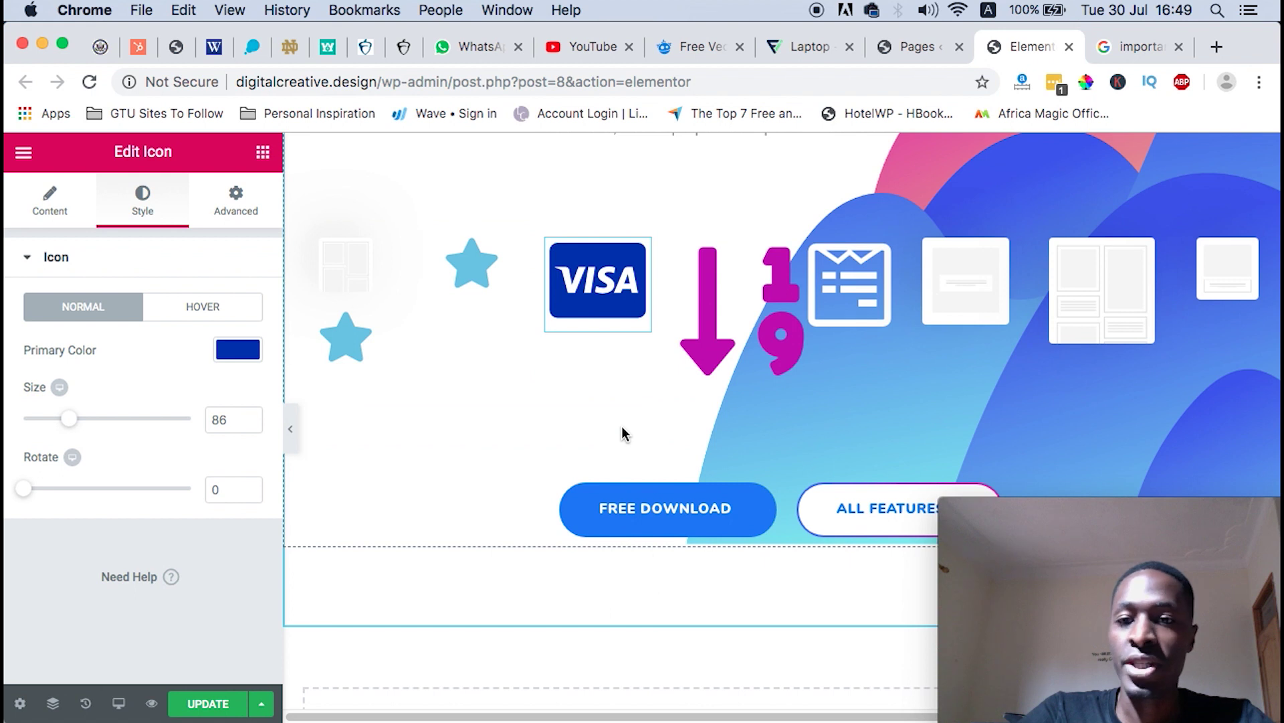
Search Flaticon for 'laptop' icons from the home page
left_click(791, 47)
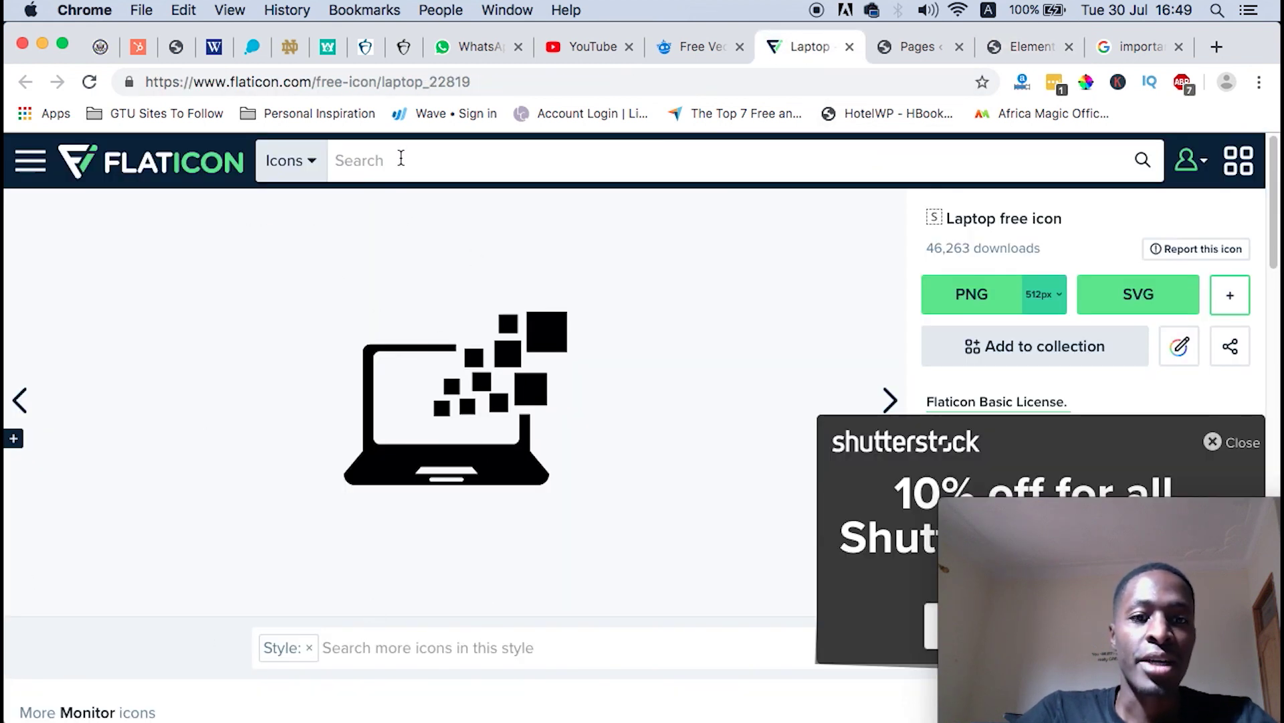
left_click(162, 179)
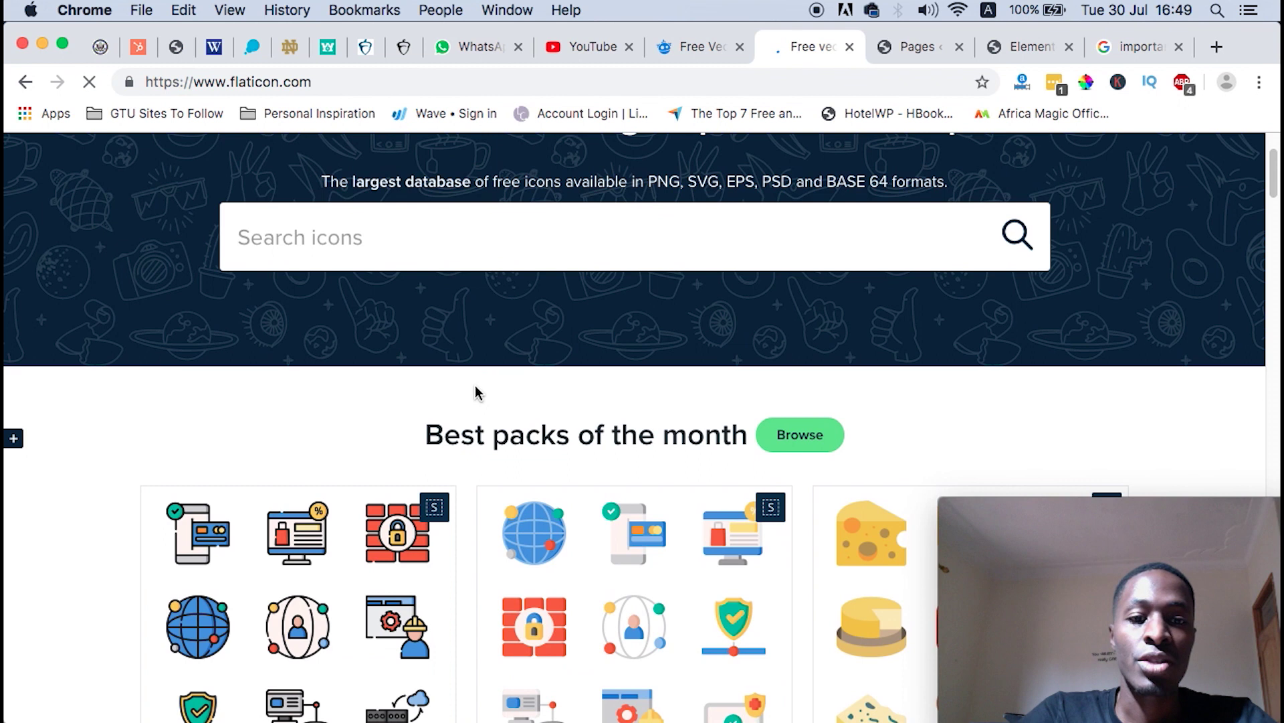
type("laptop")
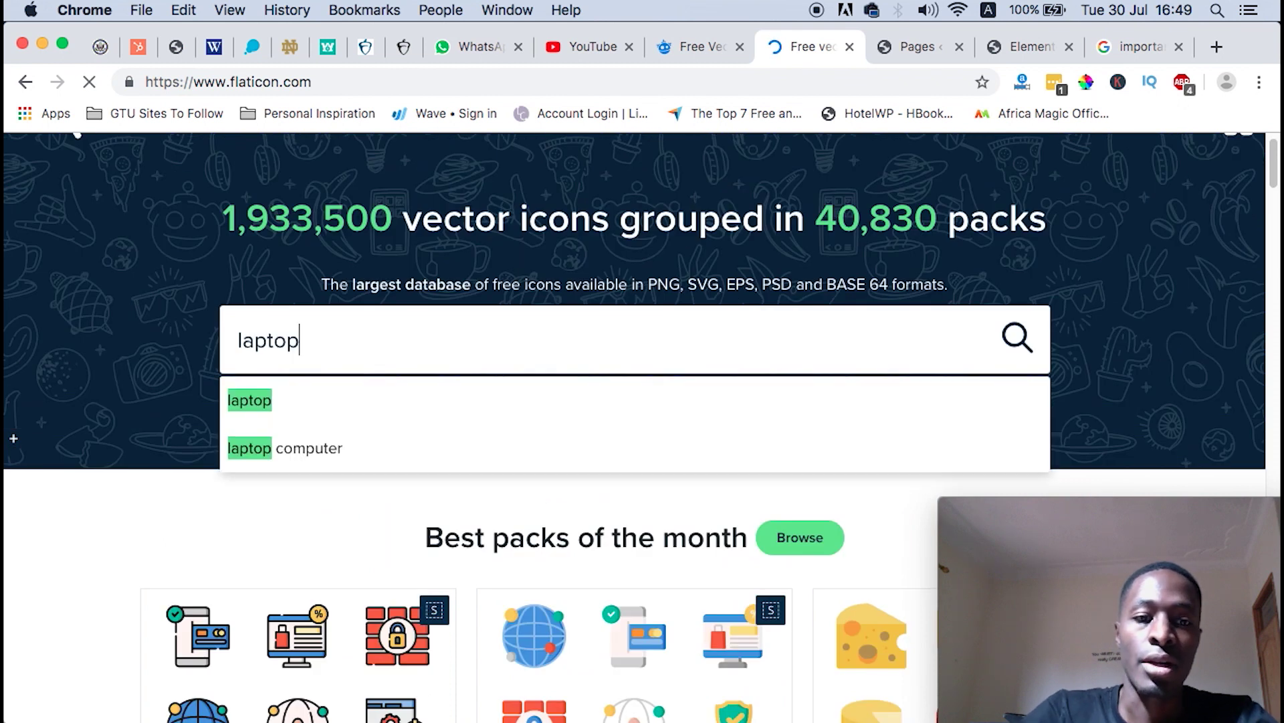
key("Return")
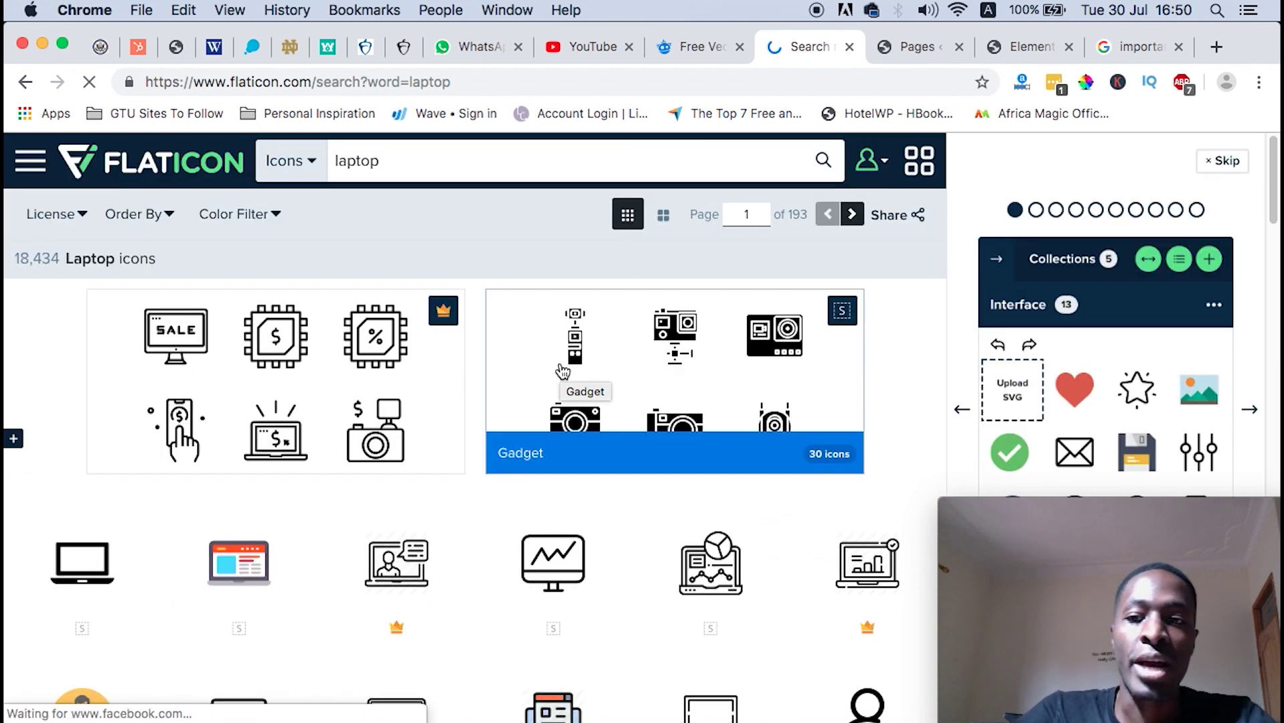
scroll(562, 367, "down", 2)
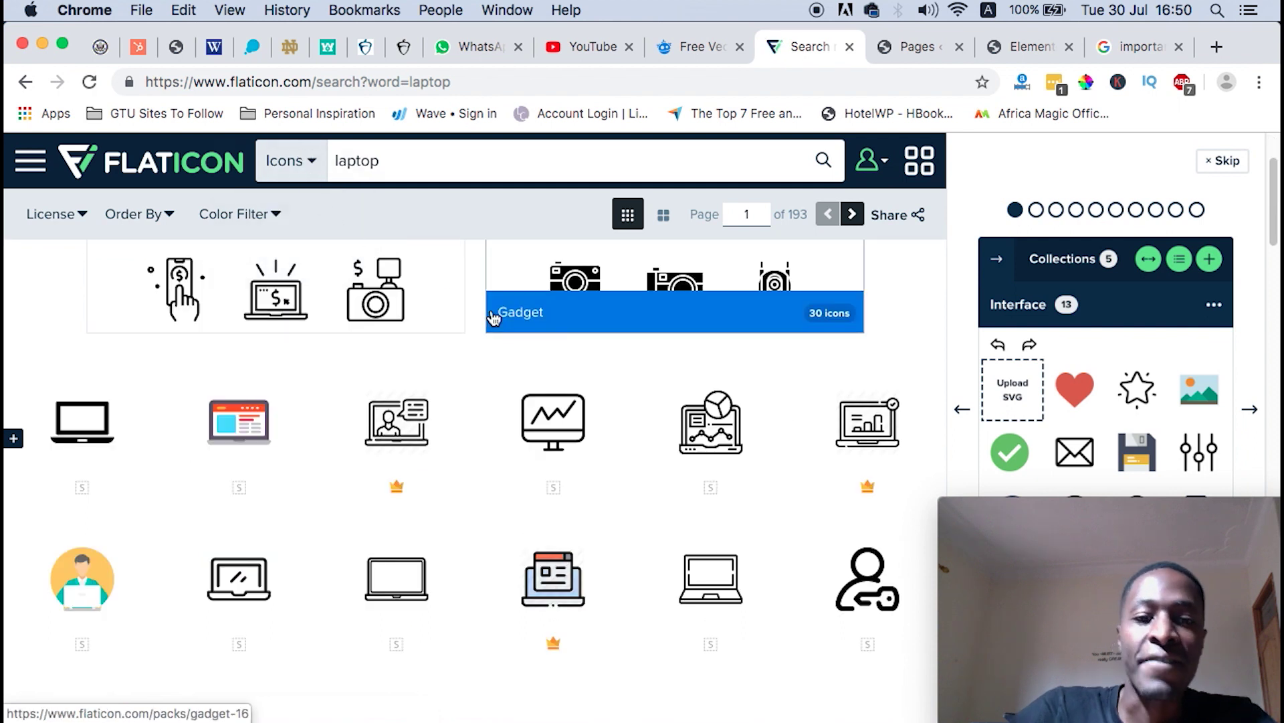
scroll(614, 494, "up", 1)
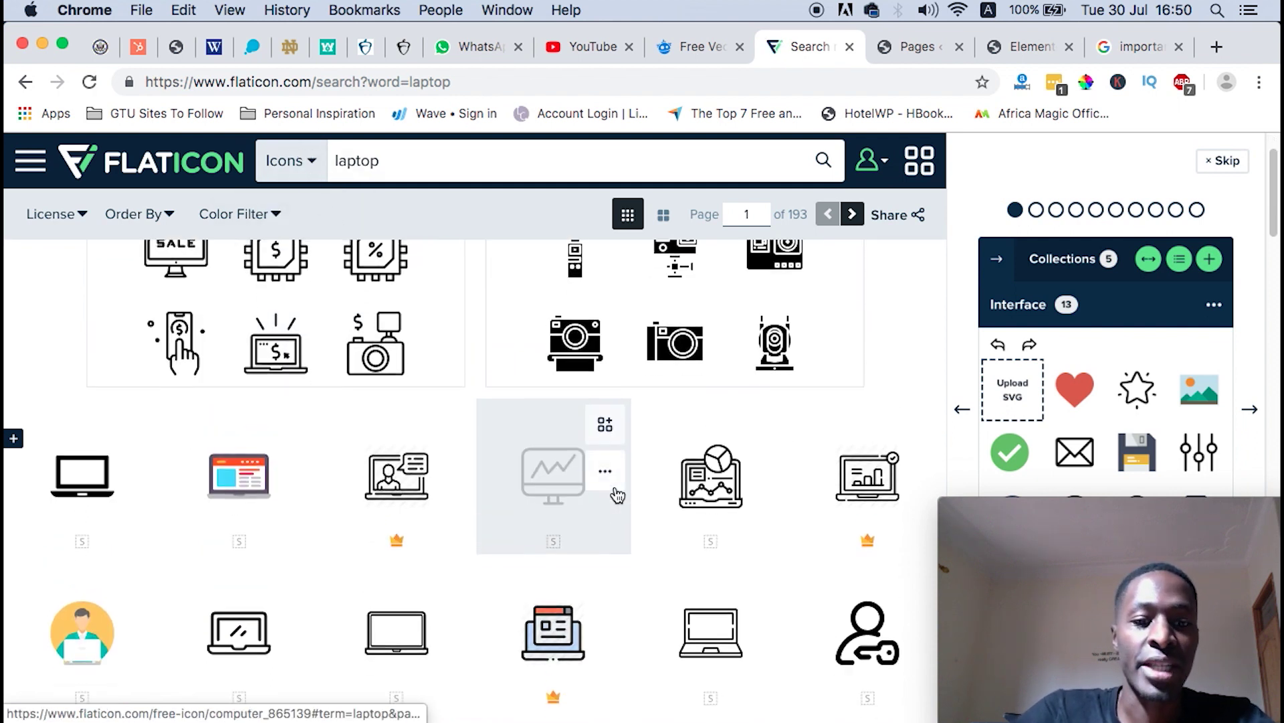
scroll(378, 448, "down", 2)
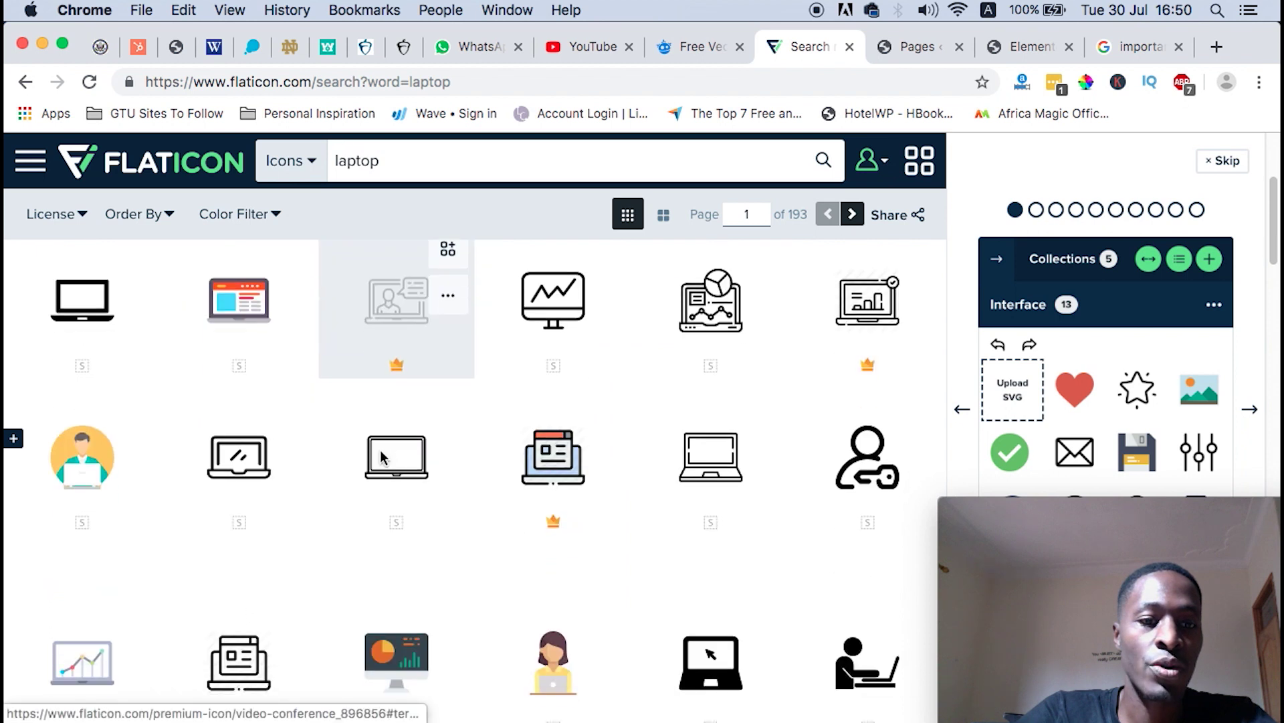
Download the plain black laptop icon as the SVG file laptop.svg
left_click(63, 316)
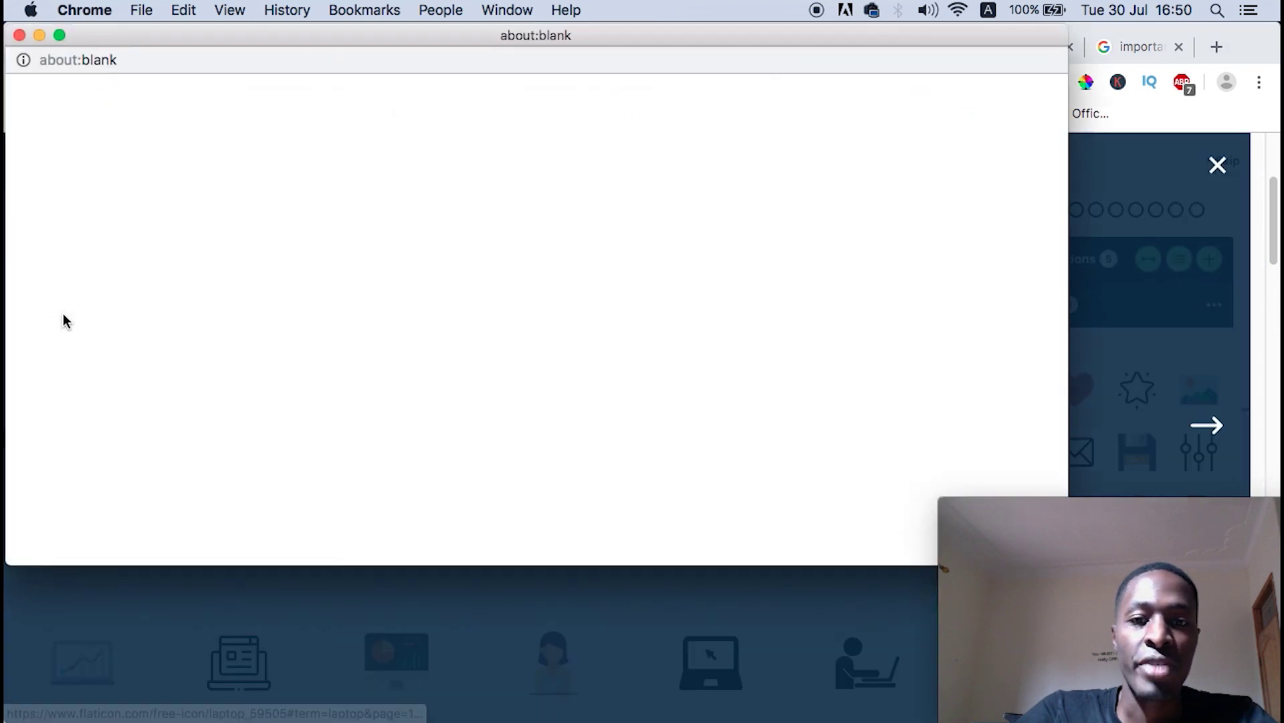
left_click(19, 35)
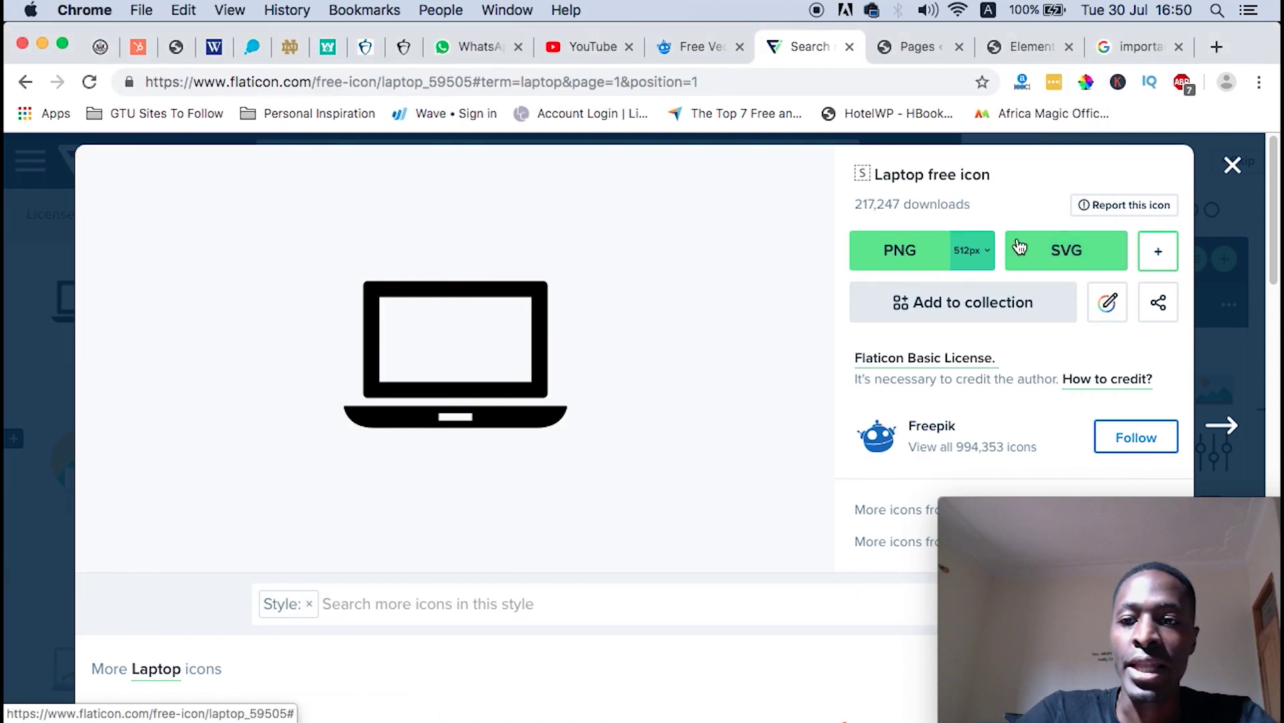
left_click(1083, 250)
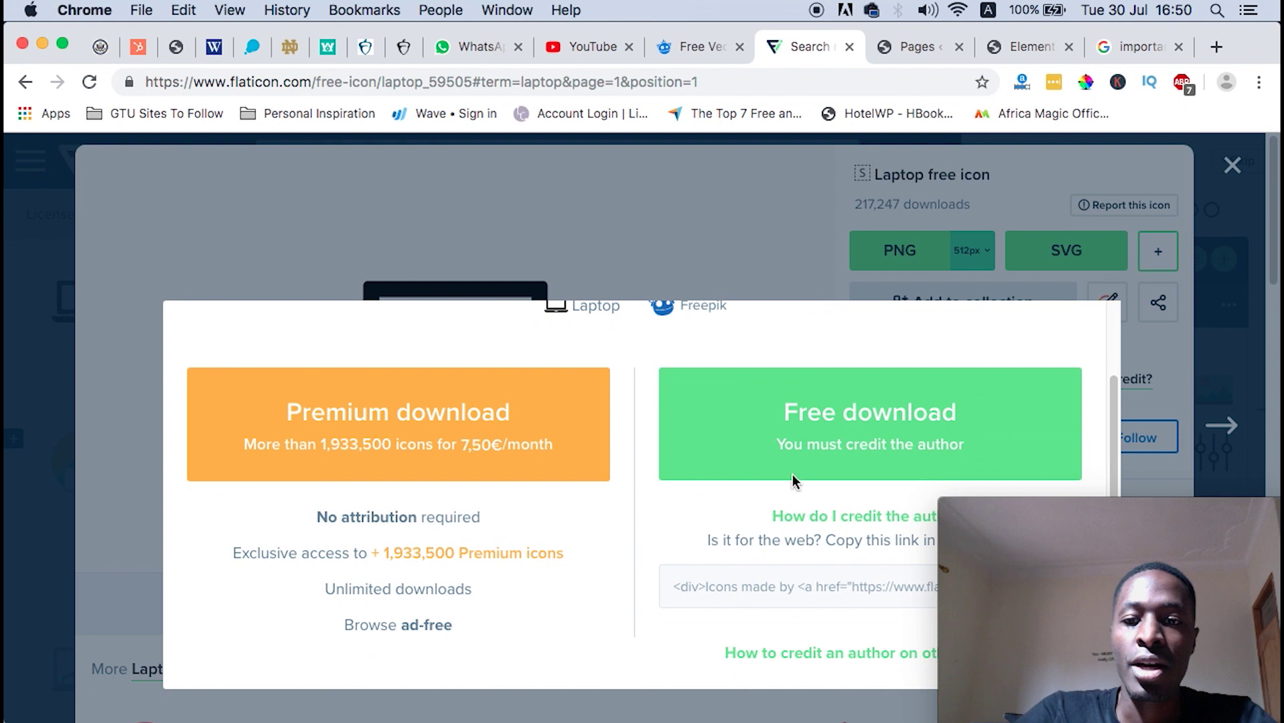
left_click(829, 435)
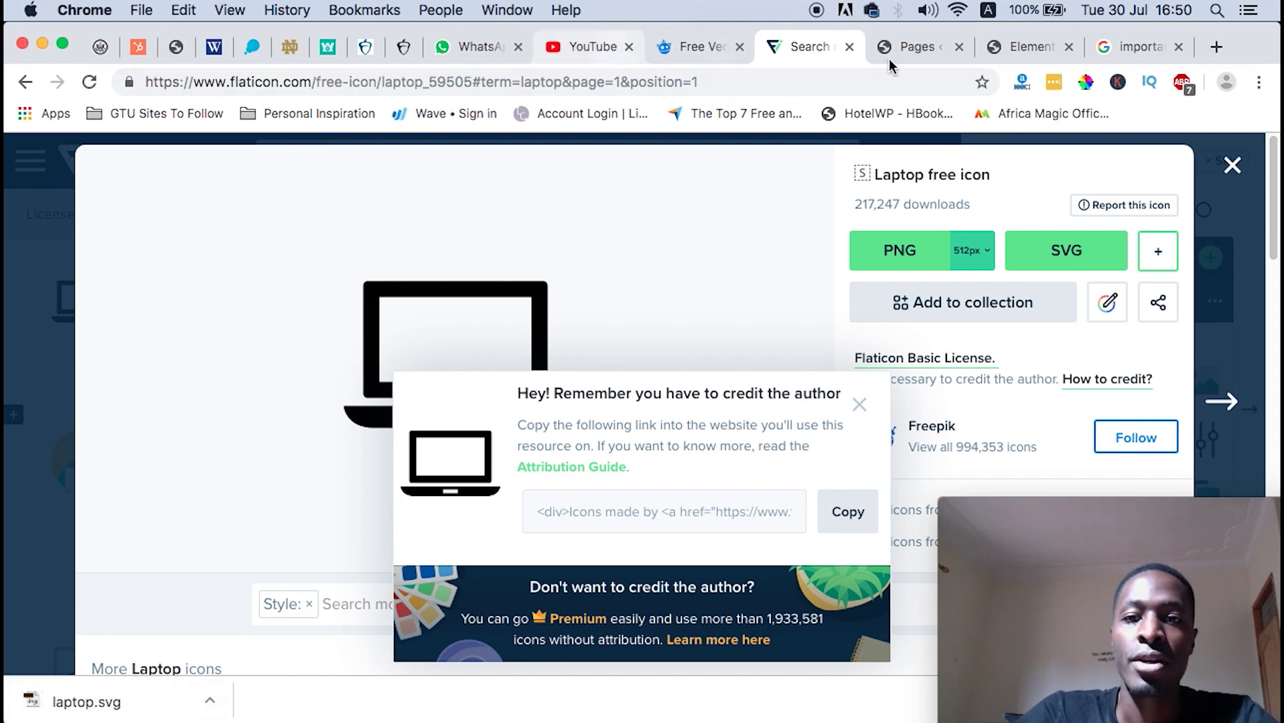
left_click(932, 48)
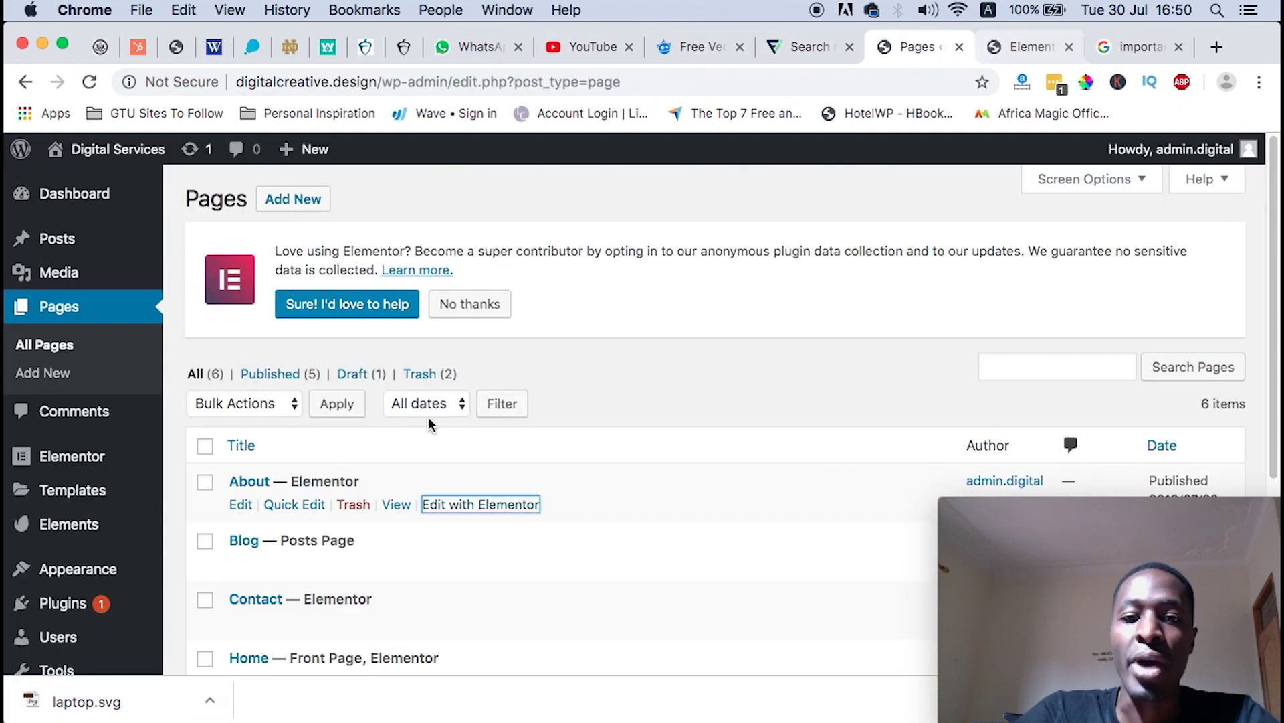
Drop a new Icon widget beside the newsletter icon and delete the placeholder image
left_click(1014, 48)
scroll(713, 350, "down", 3)
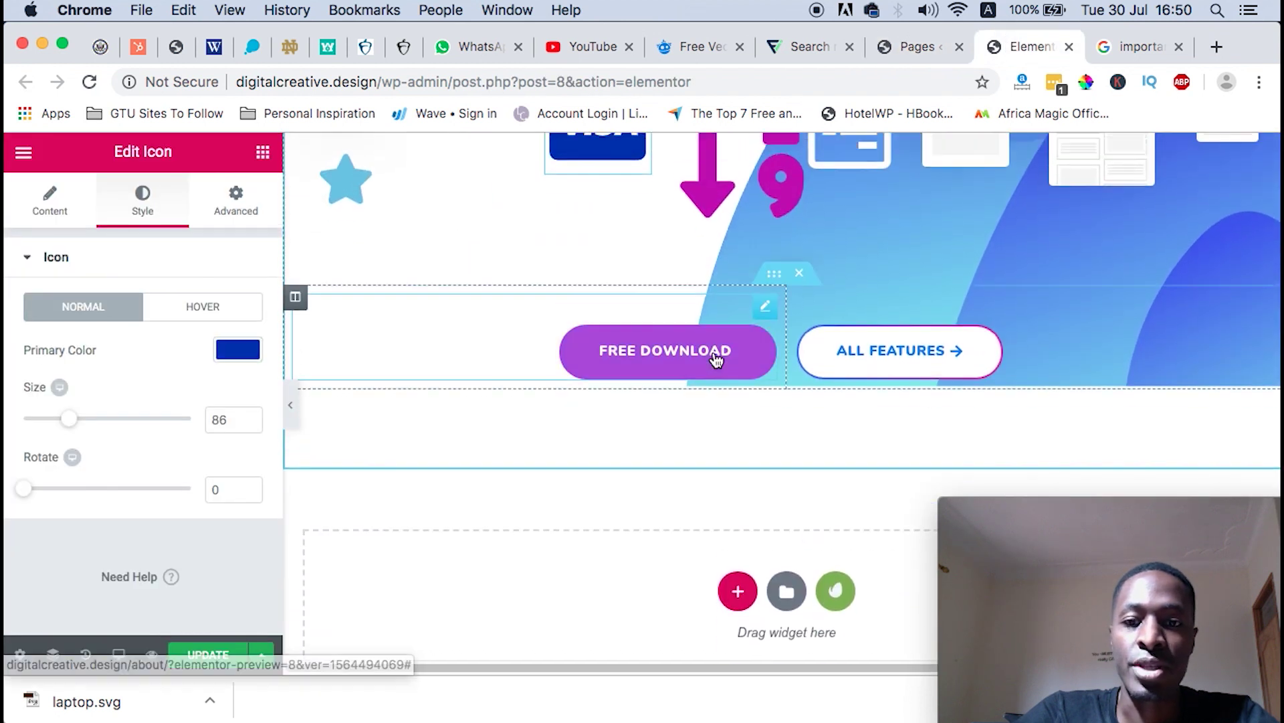
scroll(713, 351, "up", 3)
left_click(1001, 263)
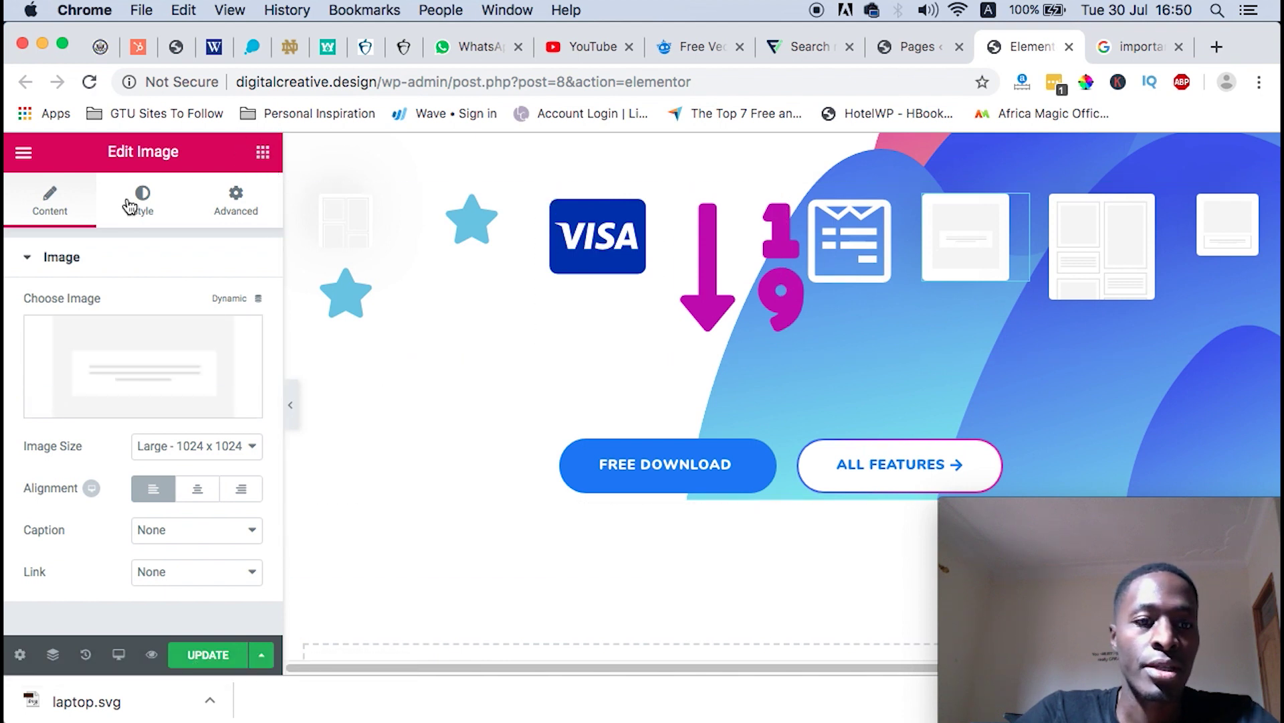
left_click(264, 153)
type("icon")
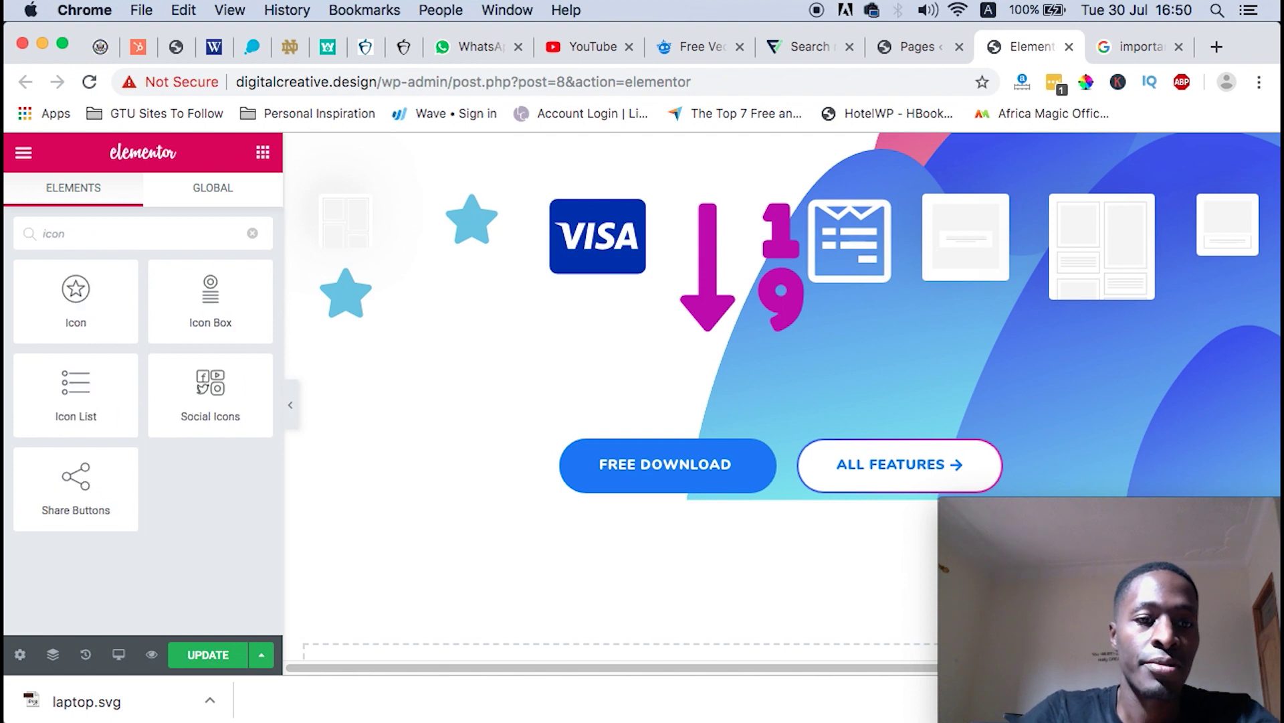
left_click_drag(72, 312, 995, 271)
scroll(1008, 215, "down", 1)
right_click(1022, 170)
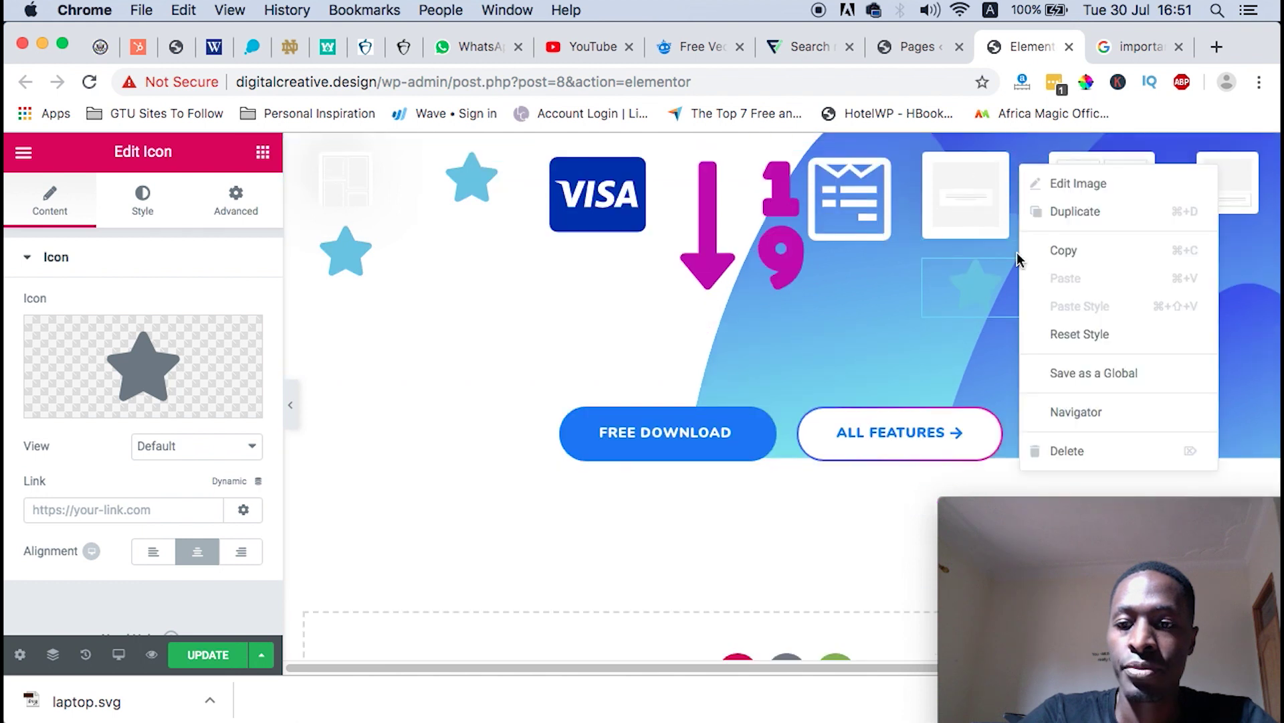
left_click(1069, 451)
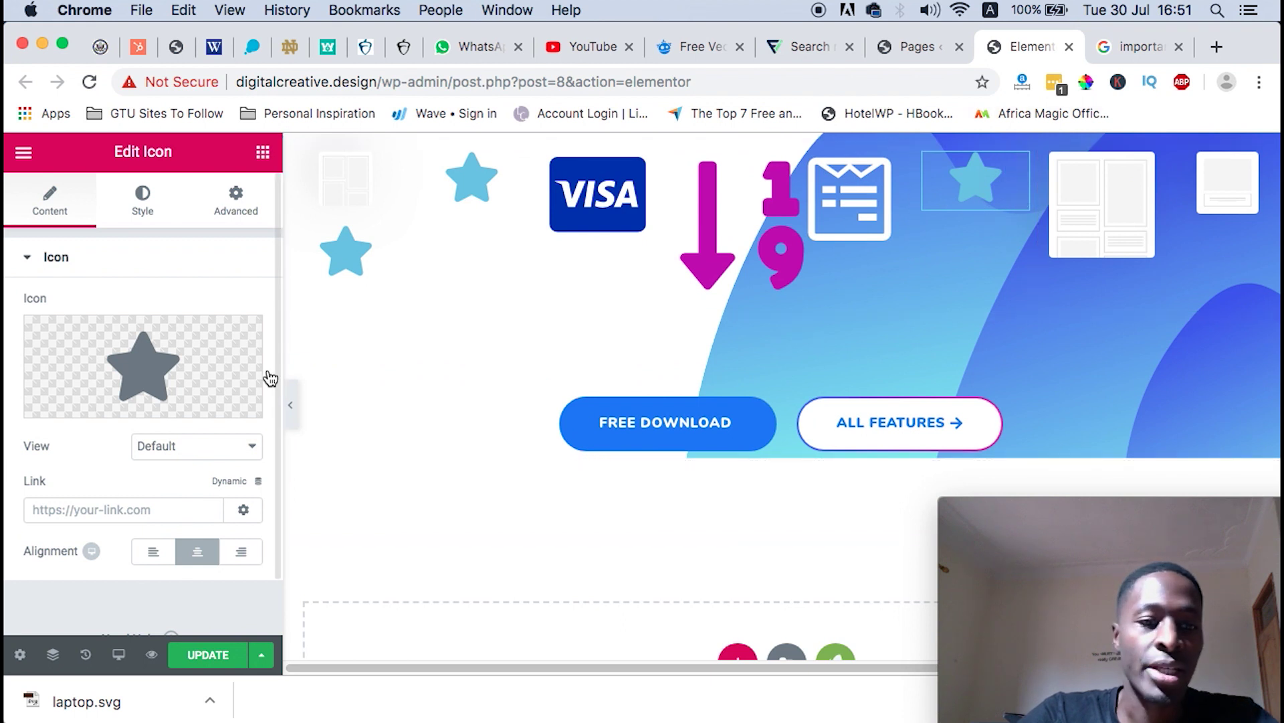
Upload laptop.svg from the Downloads folder as the new icon's custom SVG
mouse_move(191, 414)
left_click(231, 406)
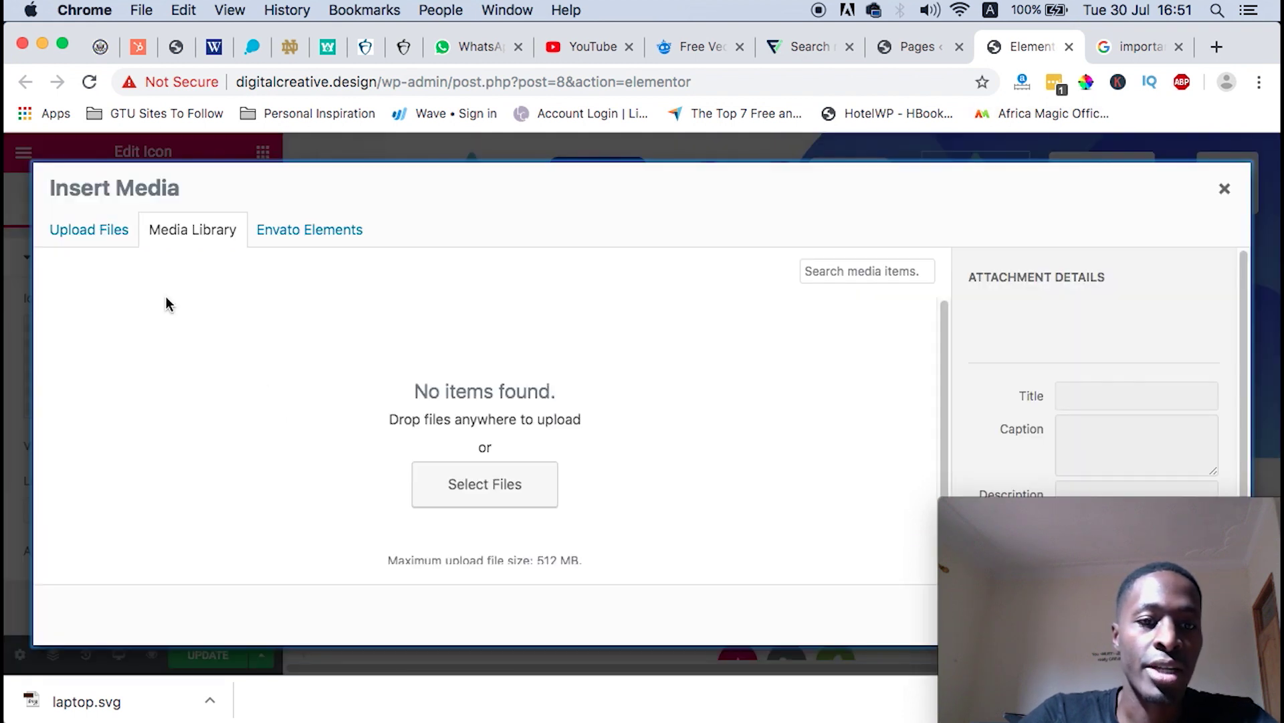
left_click(442, 483)
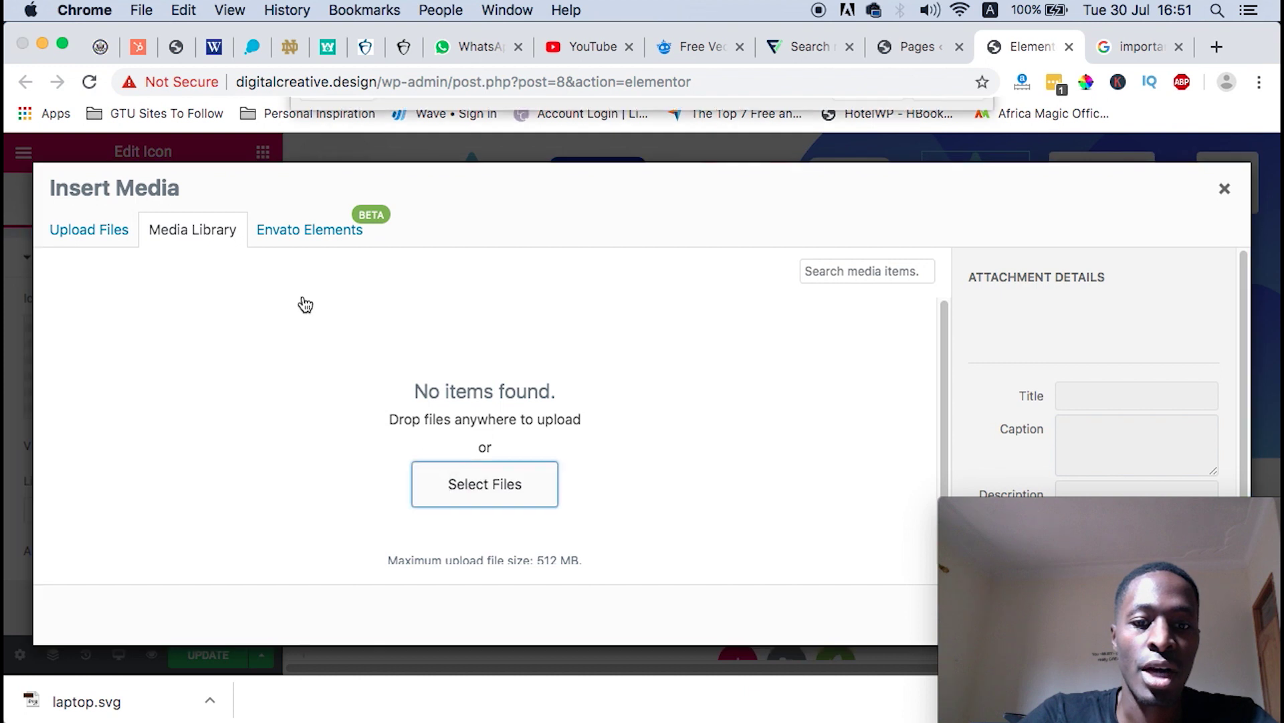
left_click(344, 276)
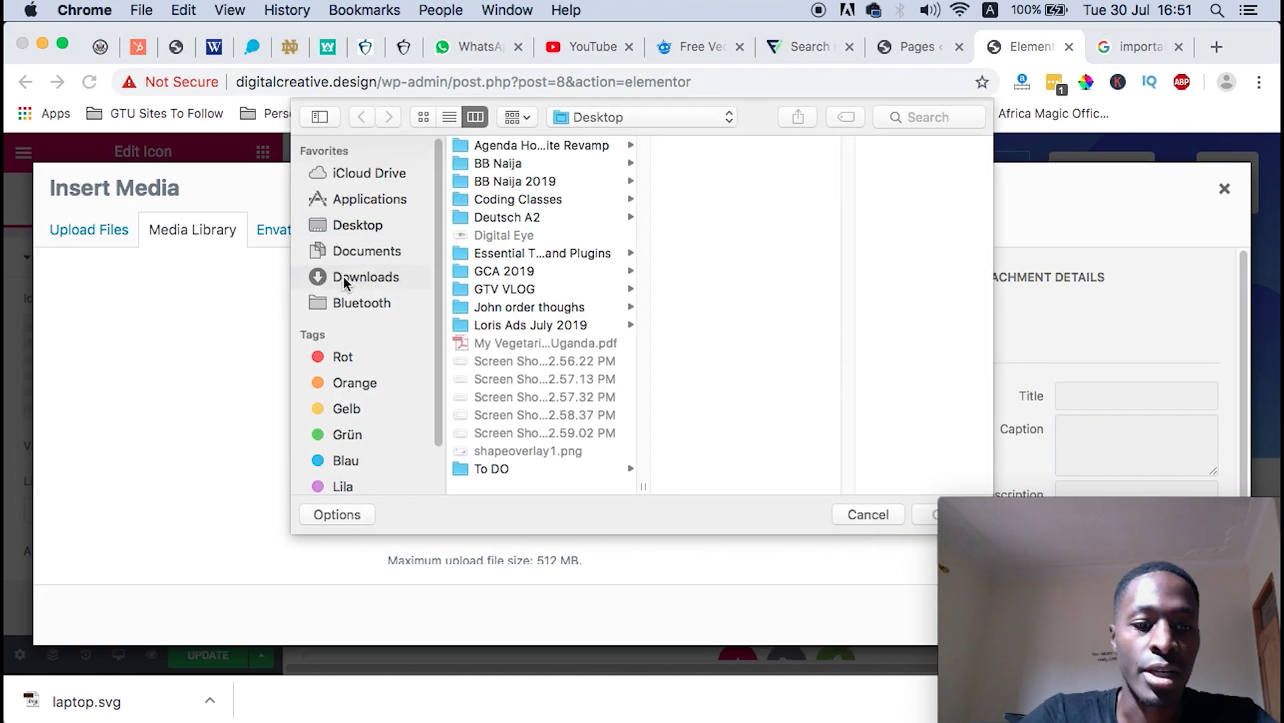
scroll(493, 307, "down", 5)
left_click(492, 353)
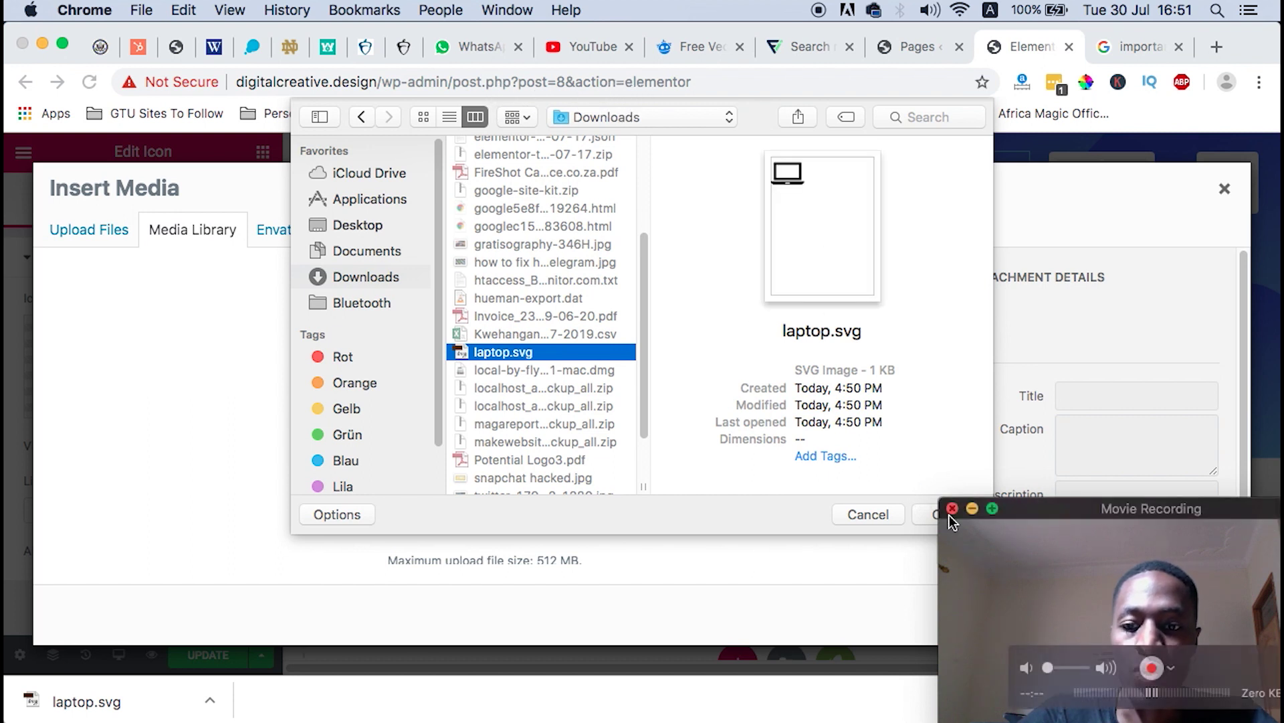
left_click(918, 515)
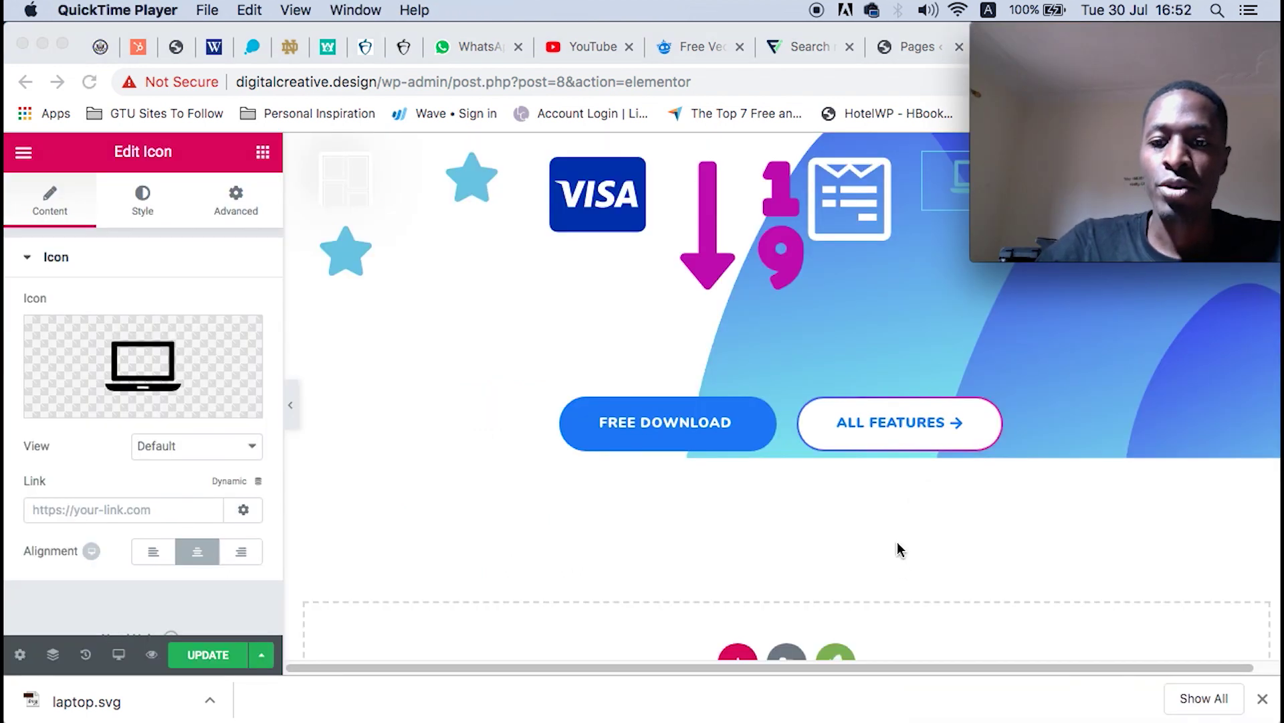
Colour the laptop icon lime green and set its size to 94
scroll(897, 543, "up", 5)
scroll(897, 543, "down", 2)
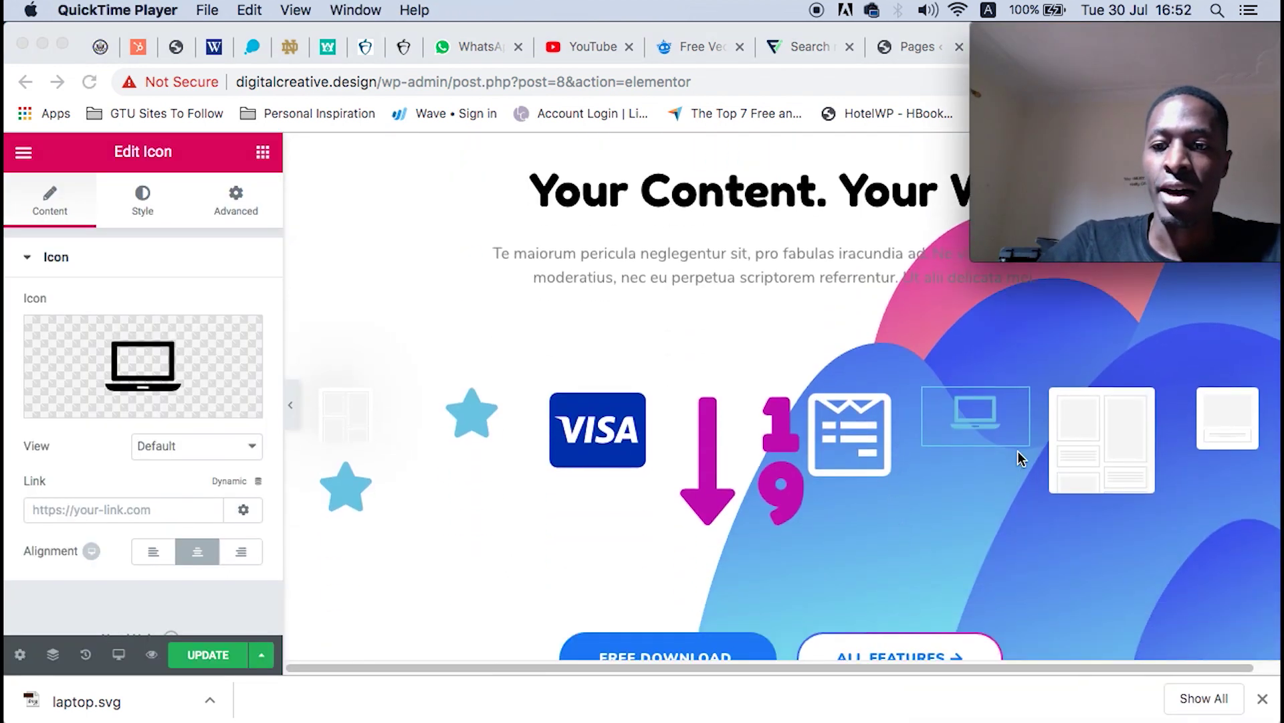
left_click(985, 418)
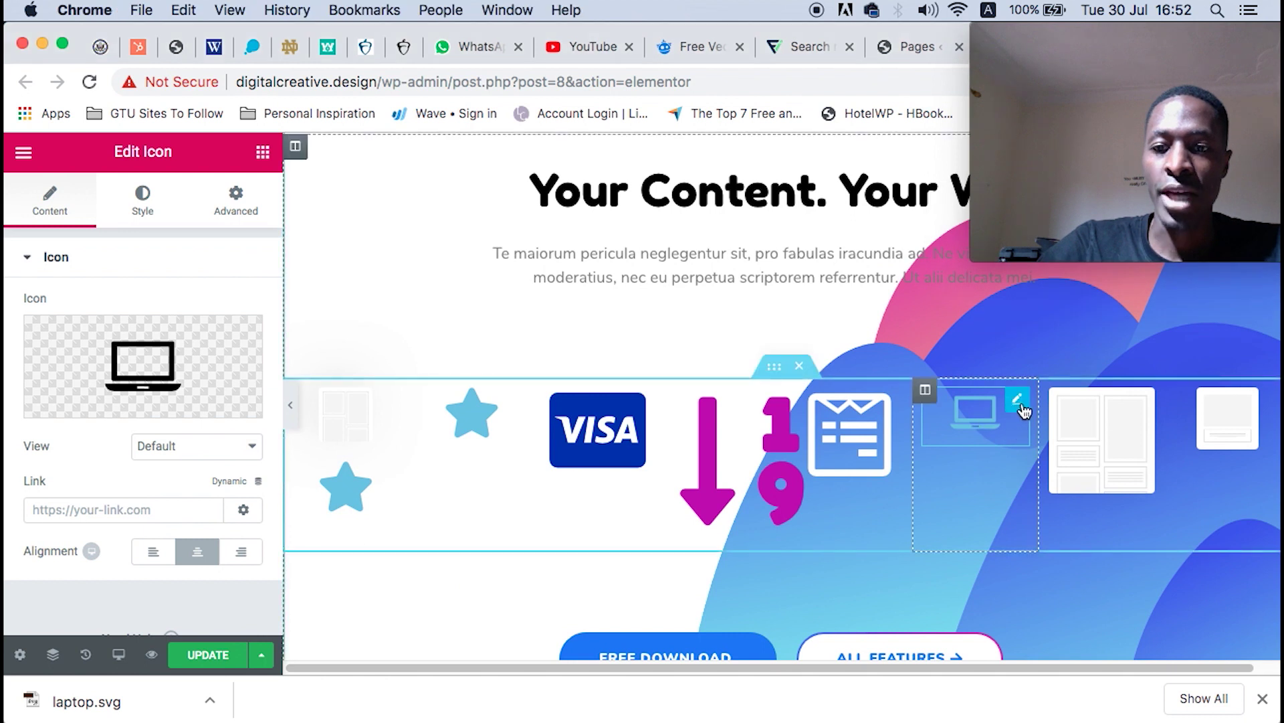
left_click(142, 200)
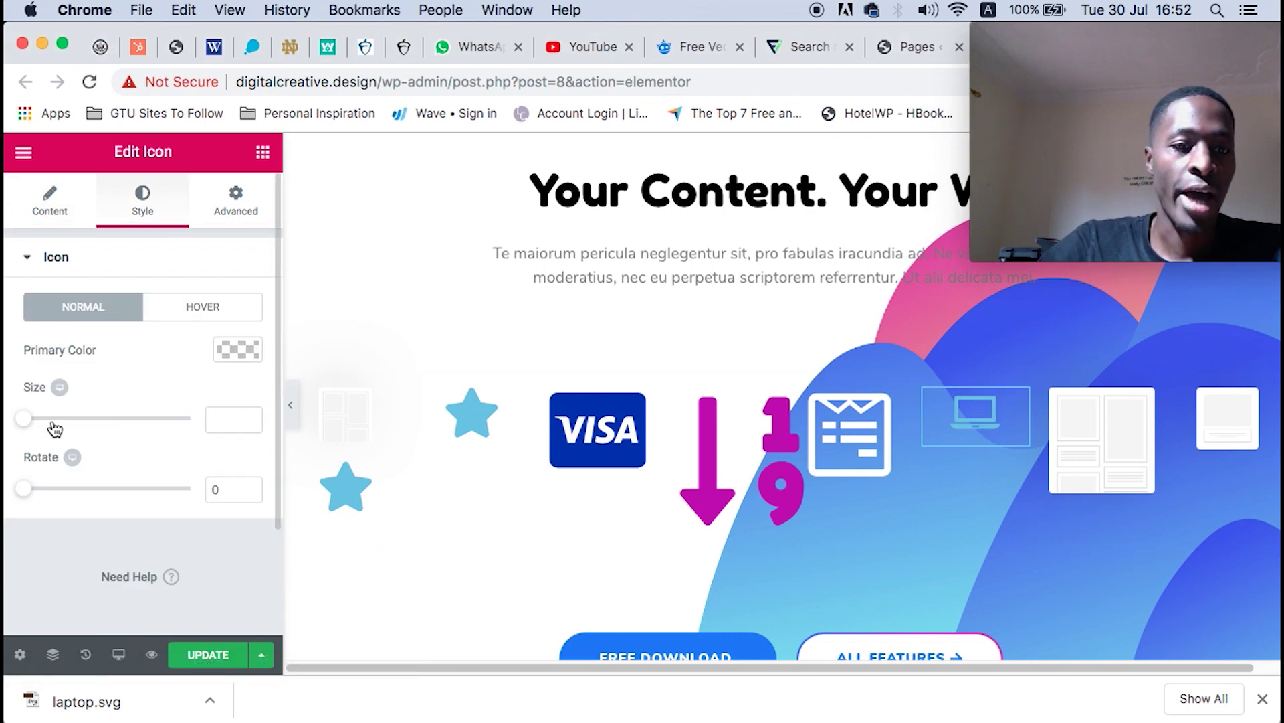
left_click_drag(27, 419, 73, 418)
left_click(236, 349)
left_click(235, 347)
mouse_move(24, 488)
left_mouse_down()
mouse_move(43, 493)
mouse_move(16, 465)
mouse_move(115, 493)
mouse_move(17, 473)
left_mouse_up()
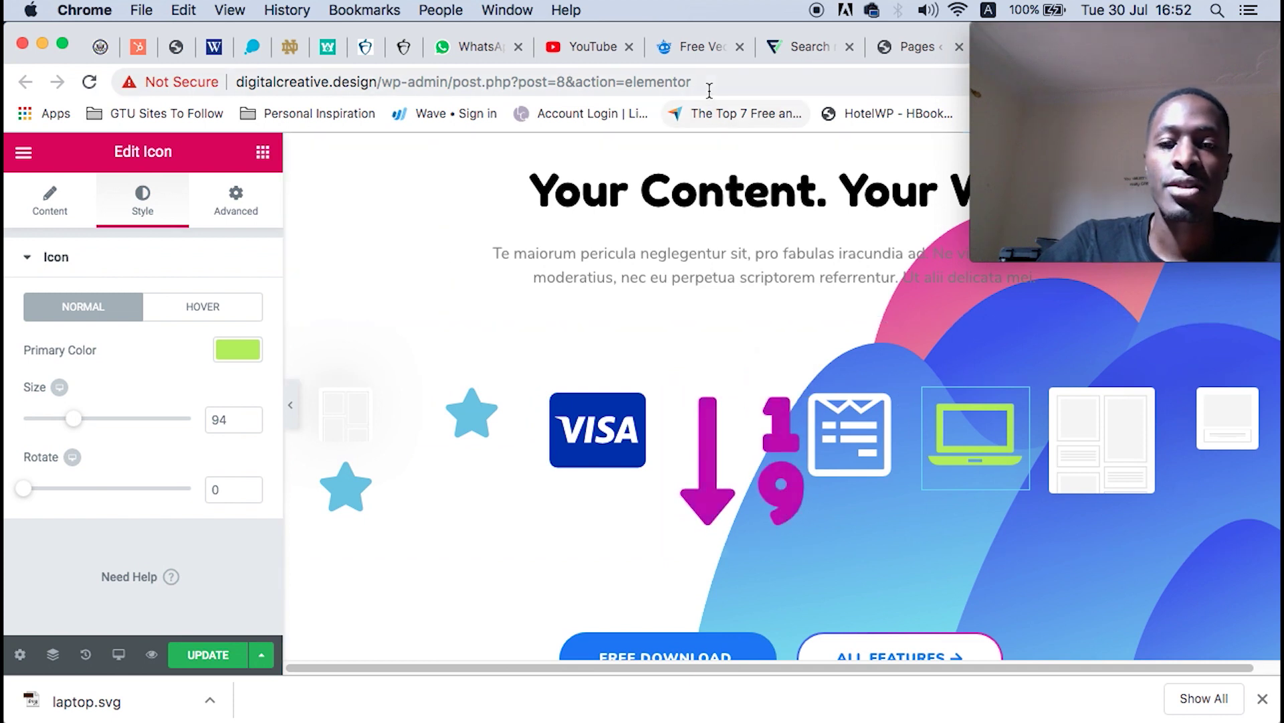
Close the Flaticon laptop tab after checking the Pages tab, returning to the Elementor editor
left_click(806, 52)
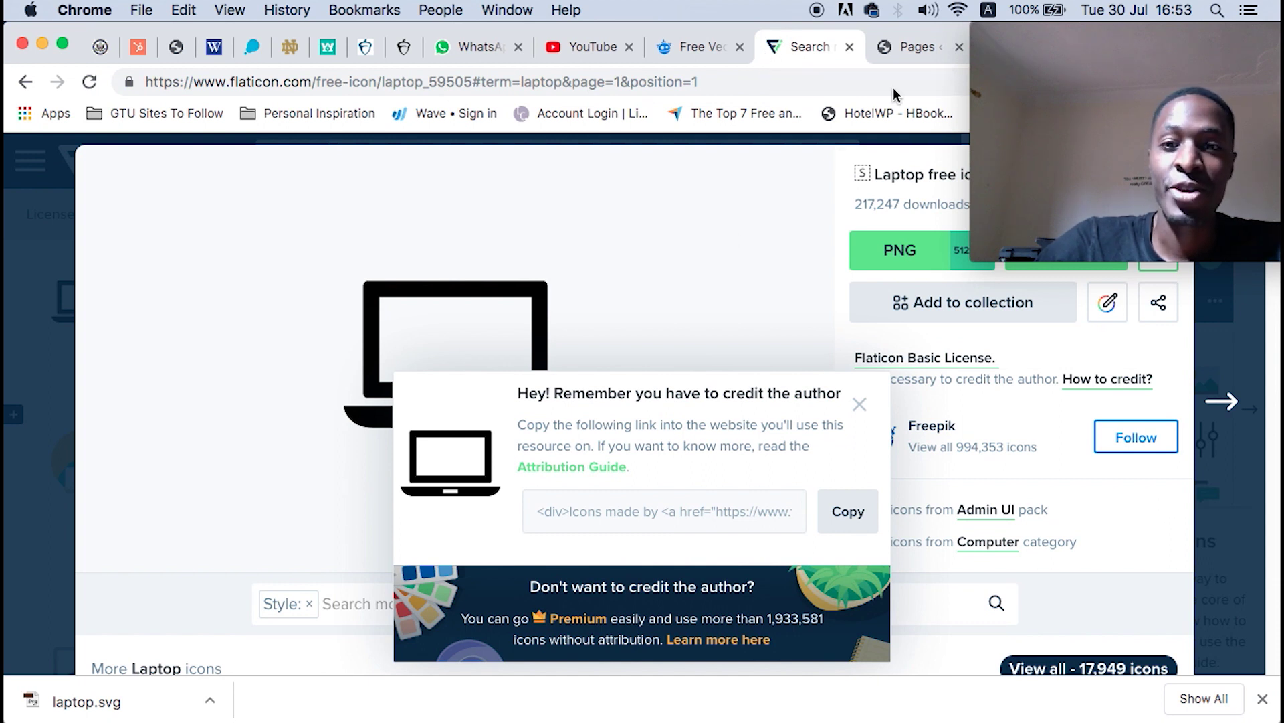
left_click(916, 45)
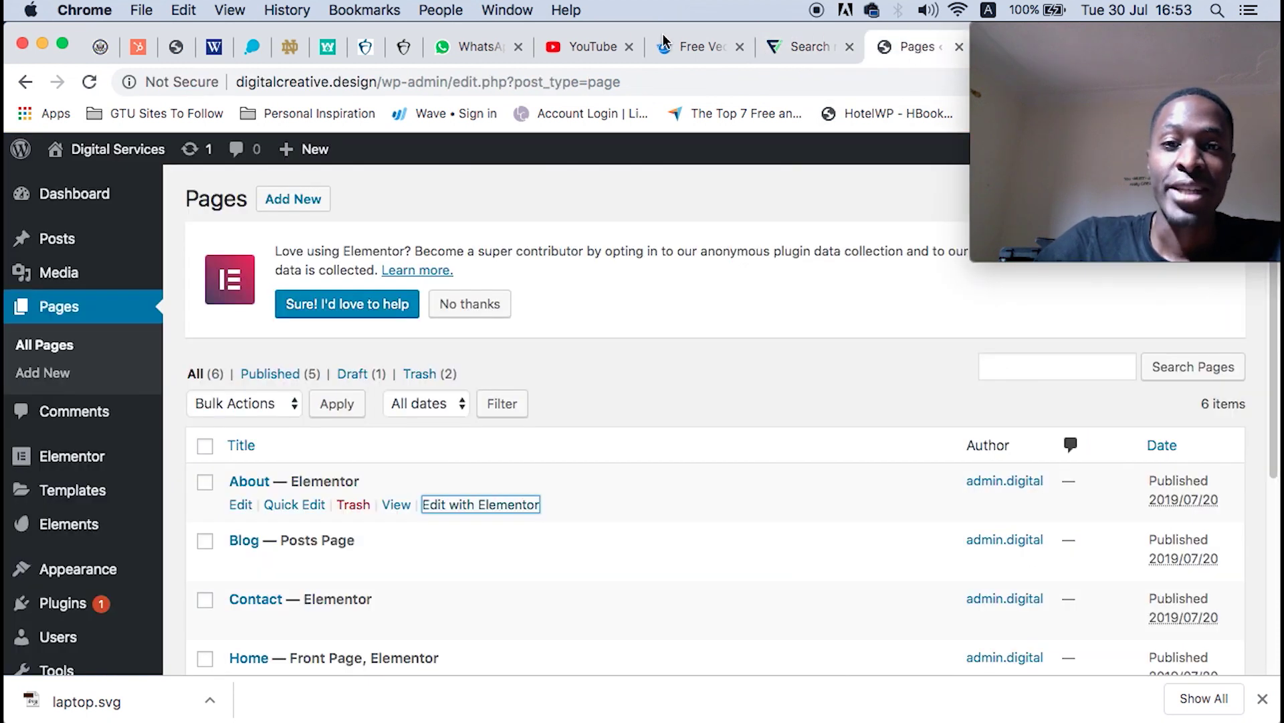
left_click(683, 46)
key("ctrl+Tab")
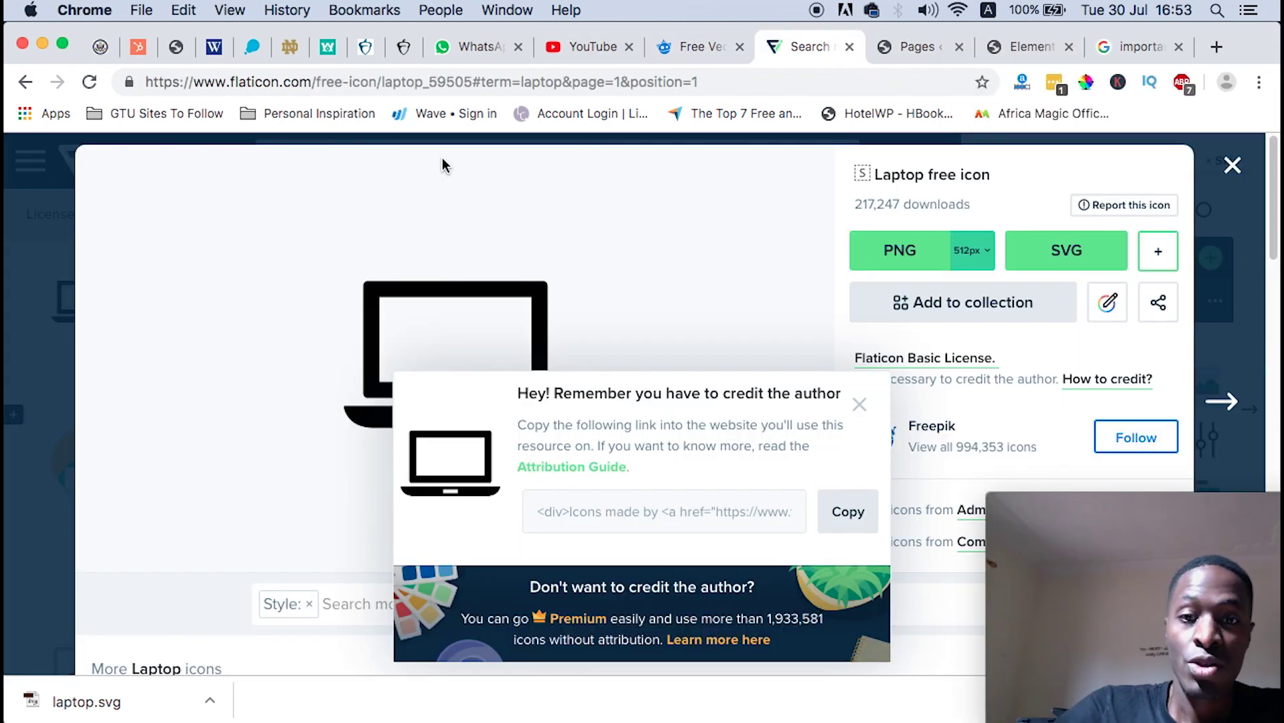
scroll(618, 271, "down", 3)
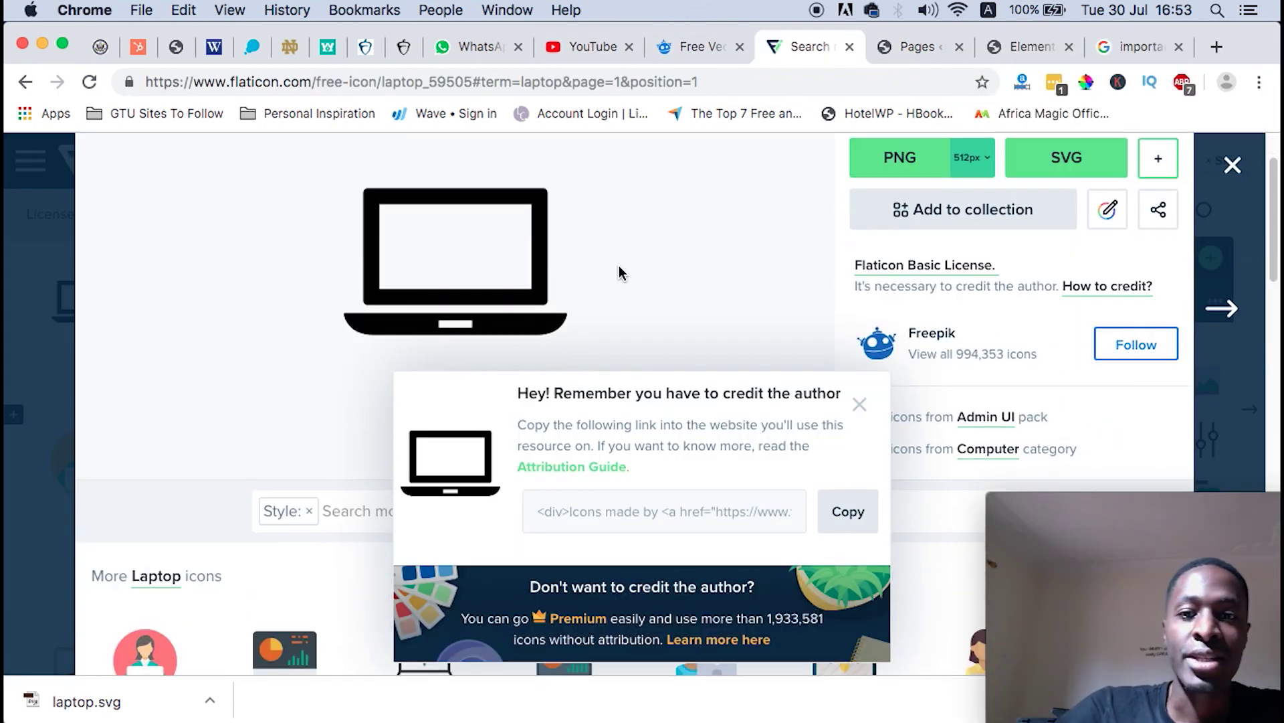
scroll(783, 315, "up", 3)
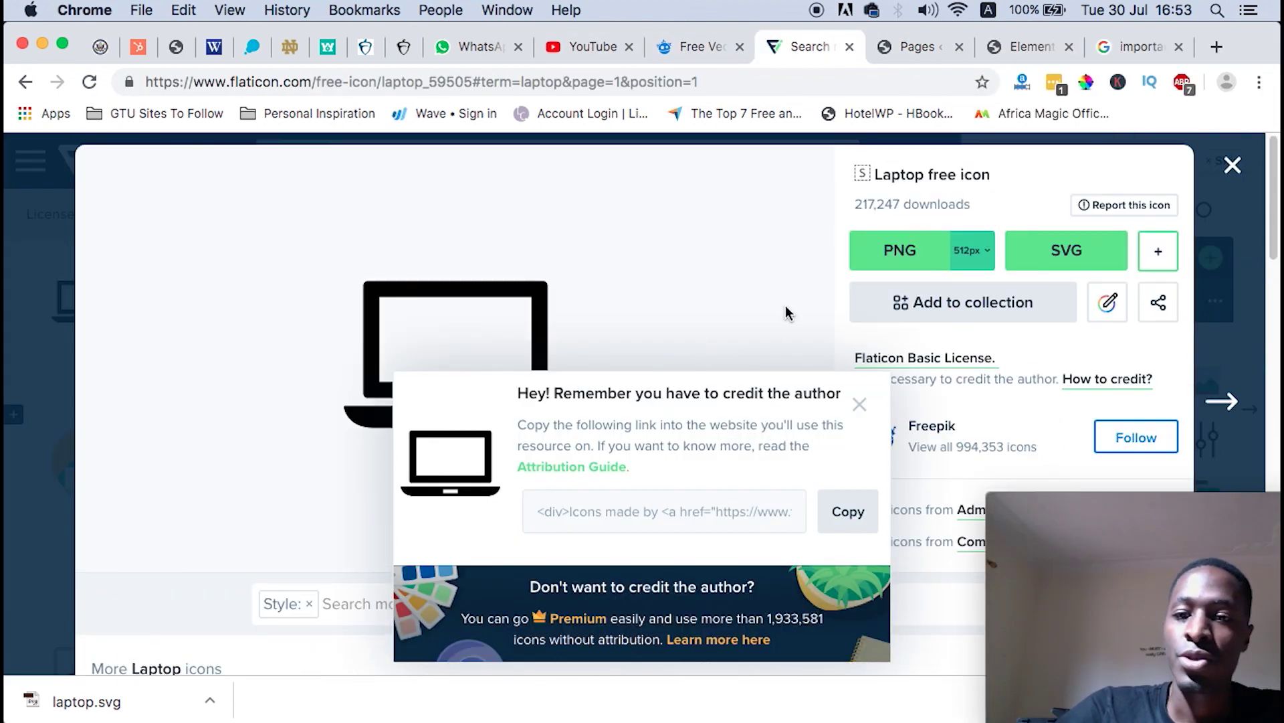
left_click(850, 46)
scroll(873, 514, "down", 3)
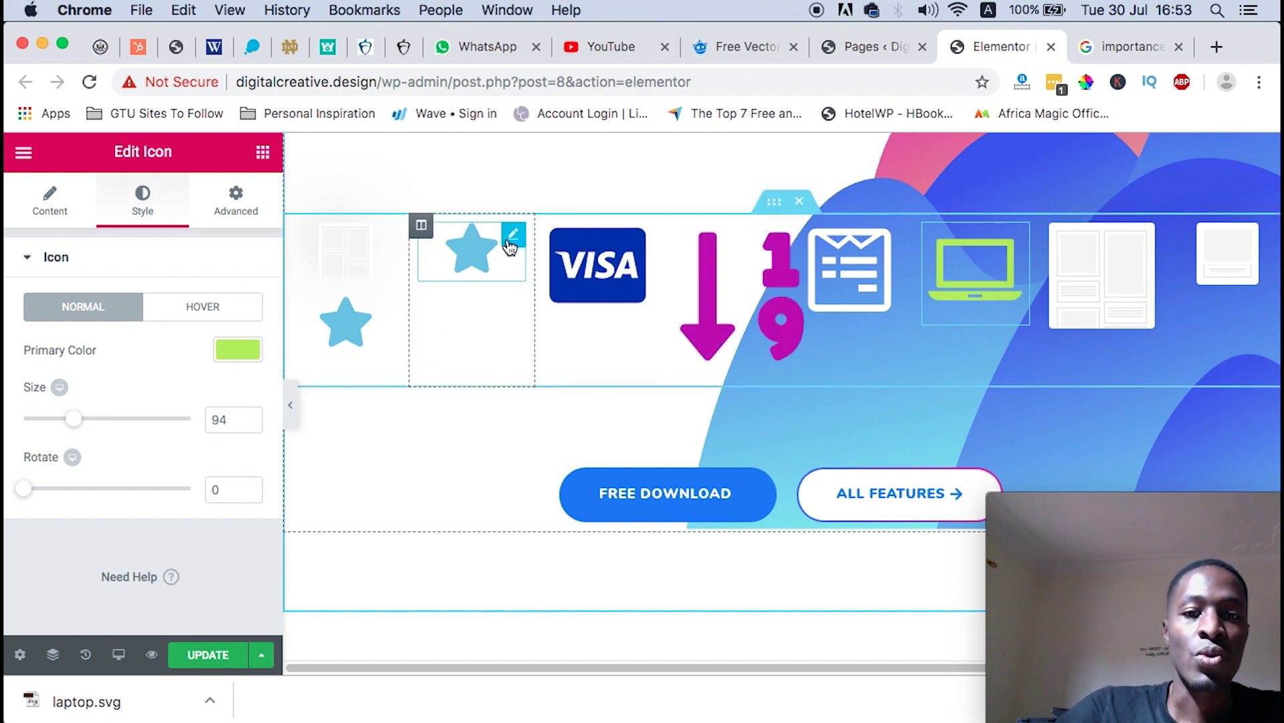
Remove the second star widget and place a new Icon widget in the empty column
right_click(509, 242)
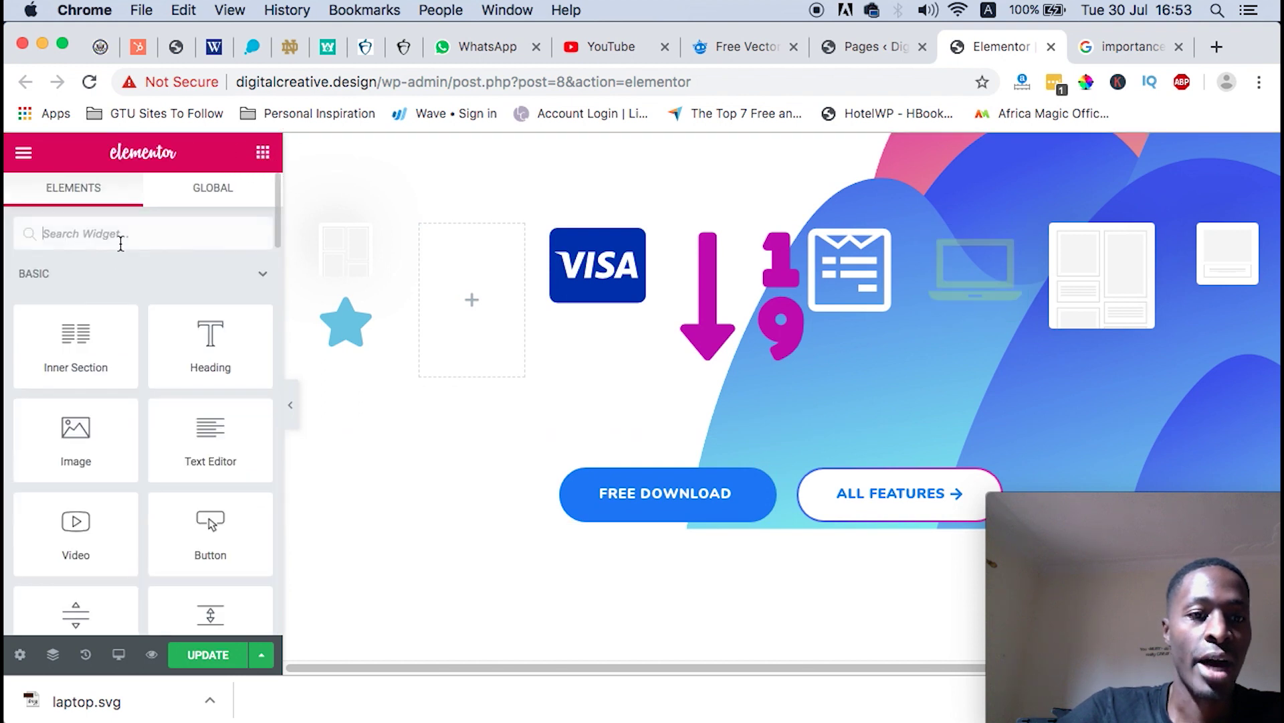
left_click(121, 233)
type("icon")
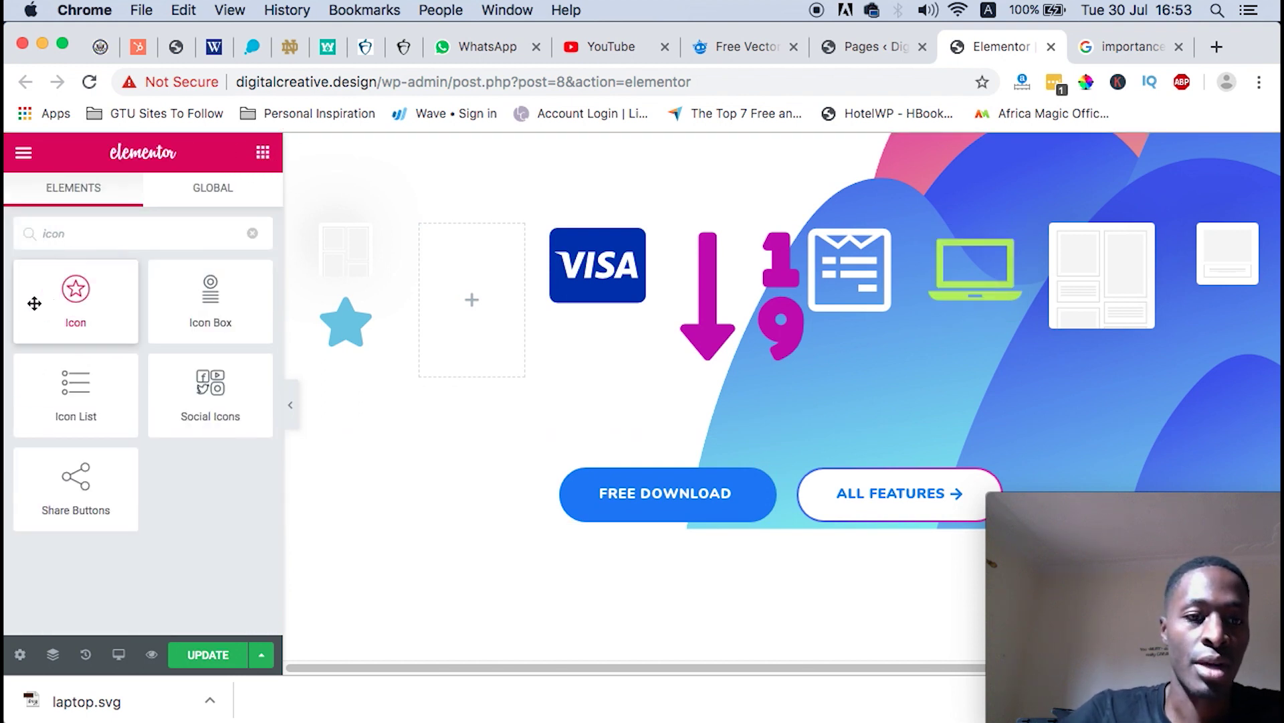
left_click_drag(34, 301, 479, 313)
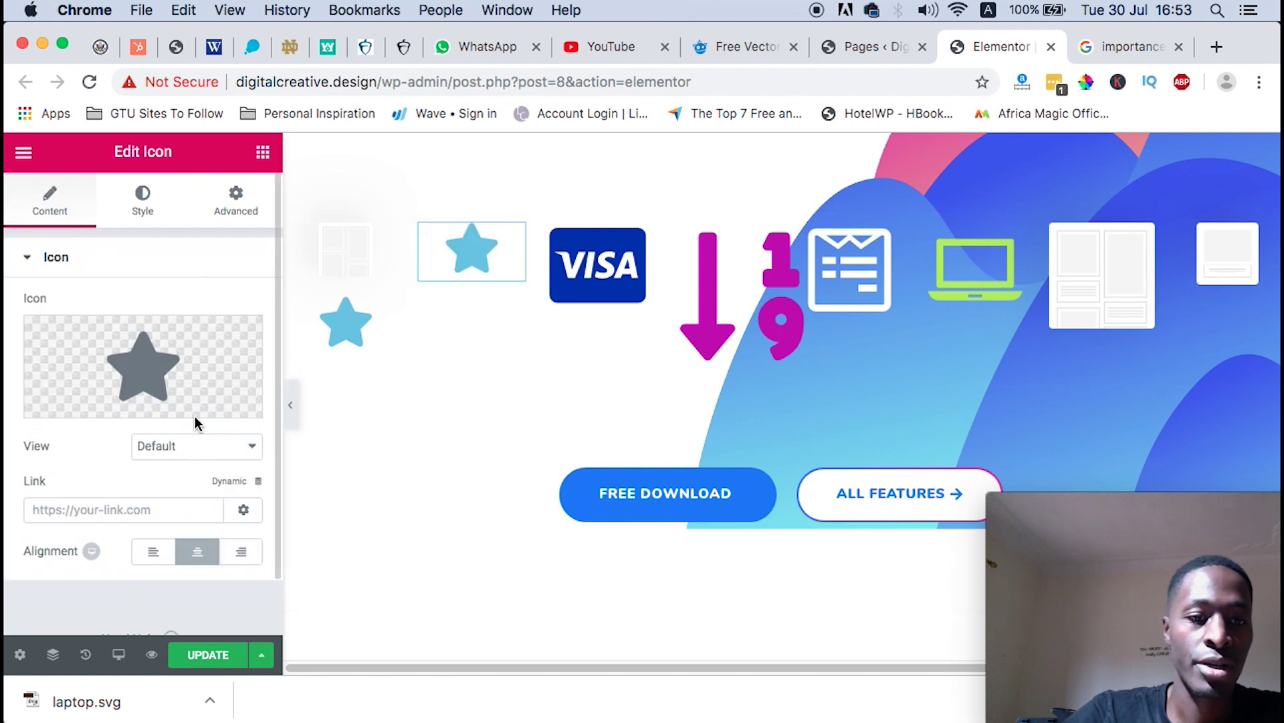
Filter the Icon Library by 'lap' and pick the plain Laptop icon
mouse_move(212, 420)
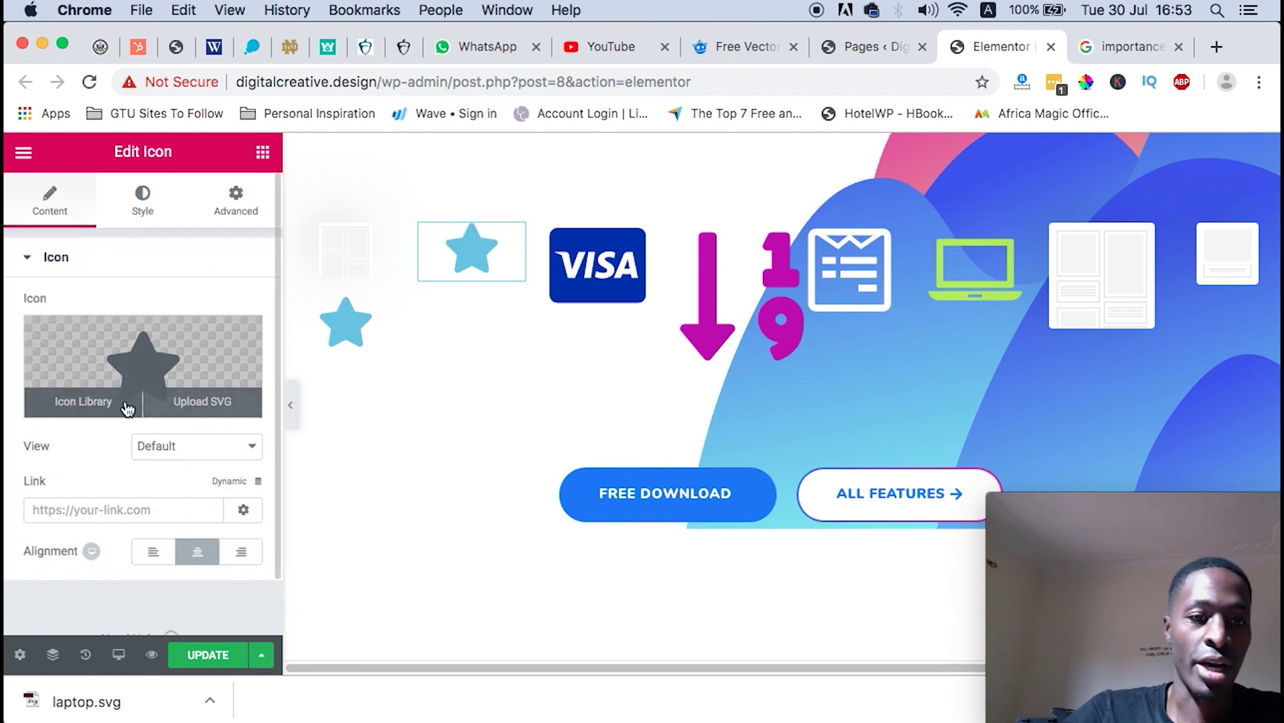
left_click(123, 406)
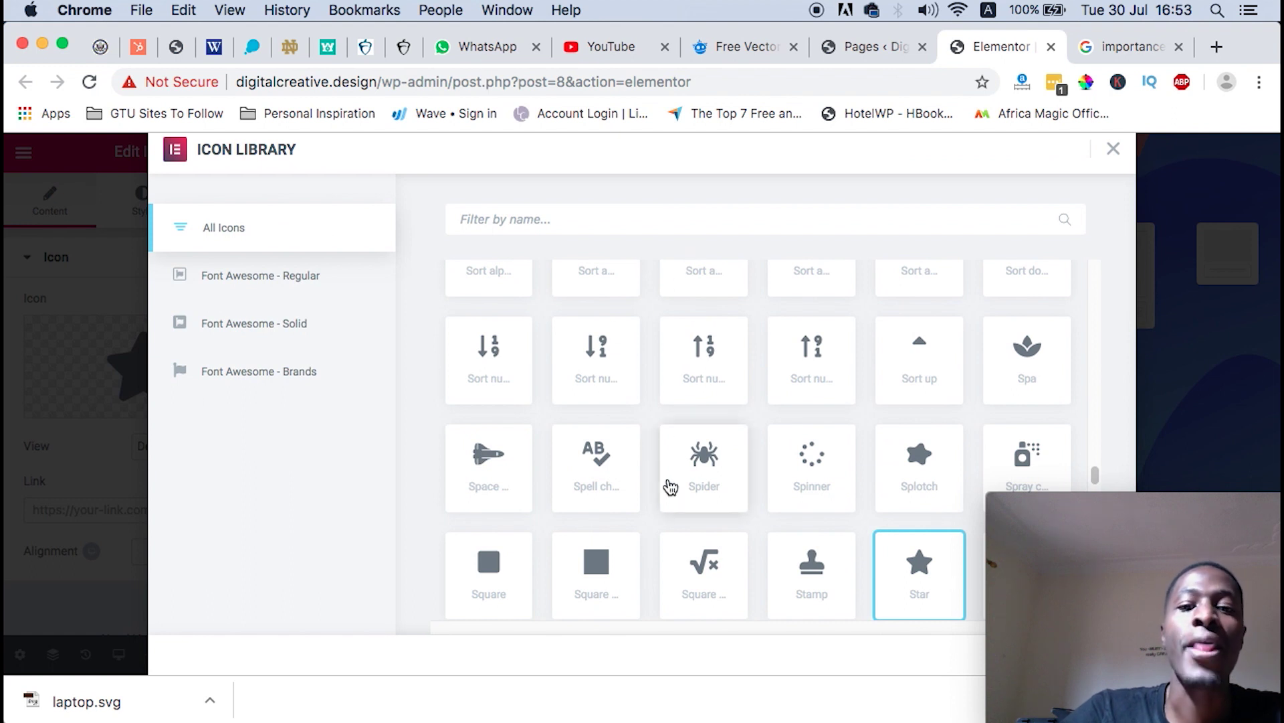
scroll(671, 487, "down", 15)
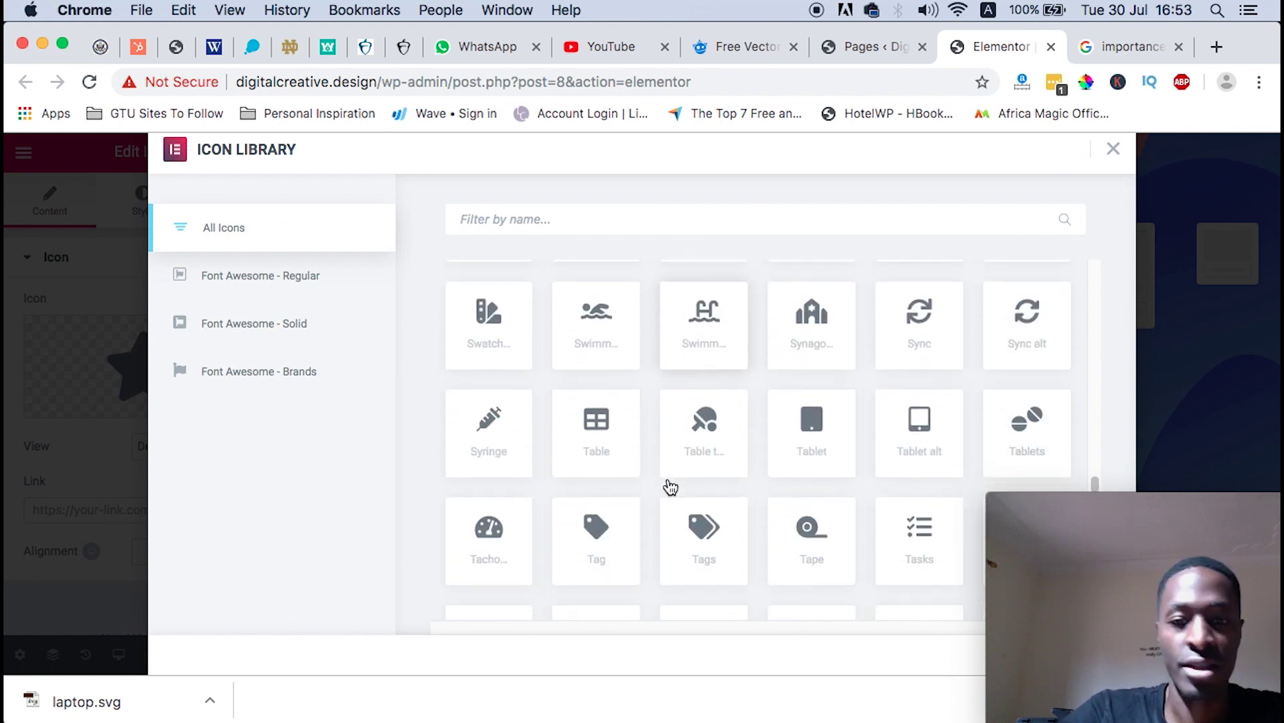
scroll(671, 487, "down", 20)
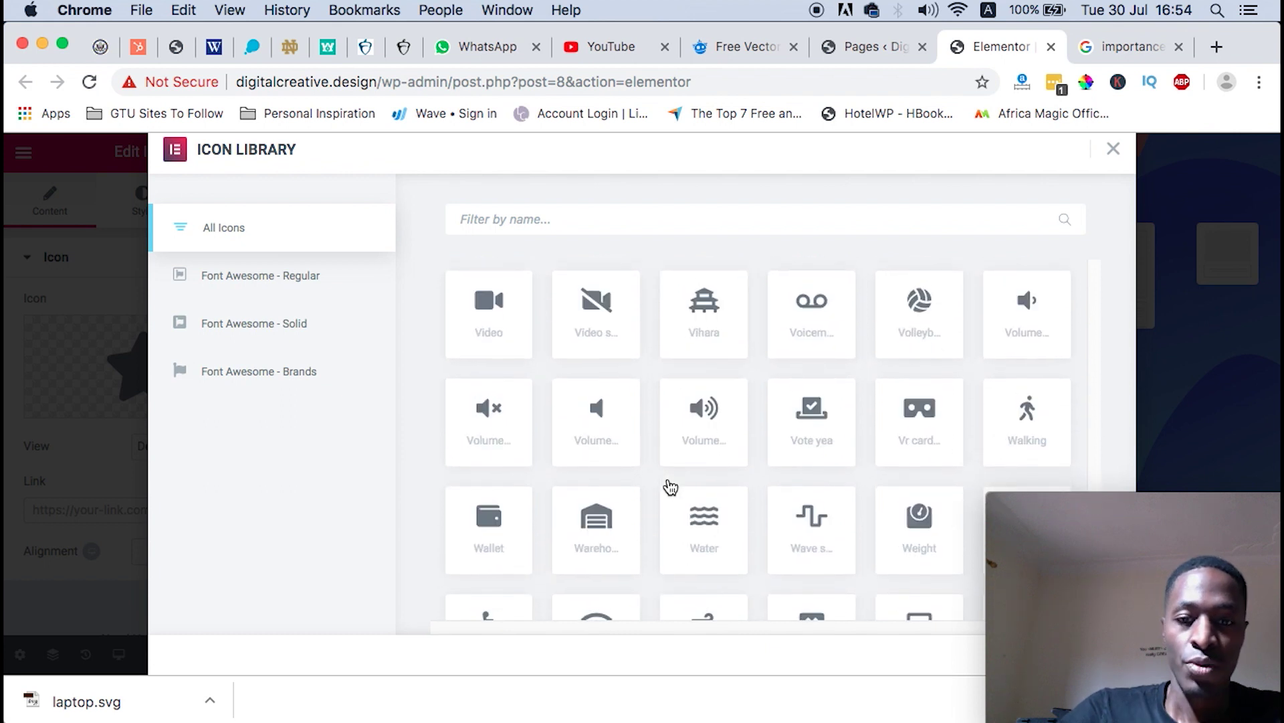
scroll(671, 487, "down", 6)
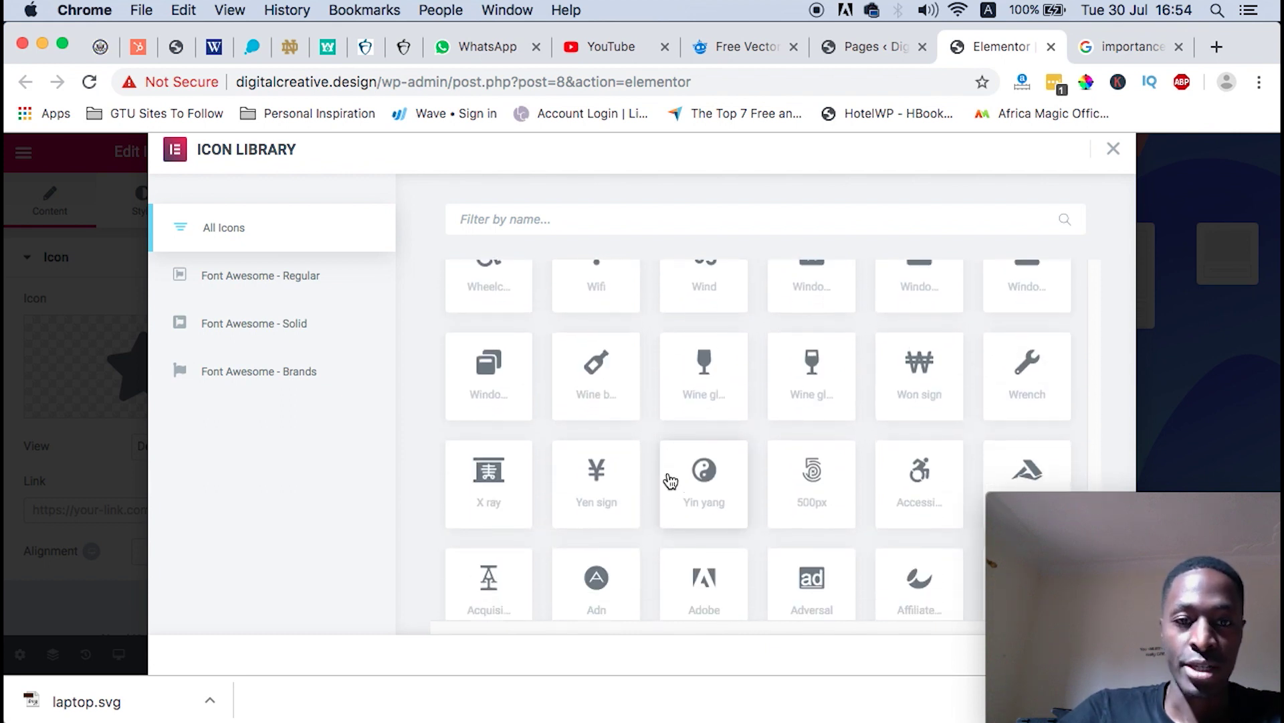
type("lap")
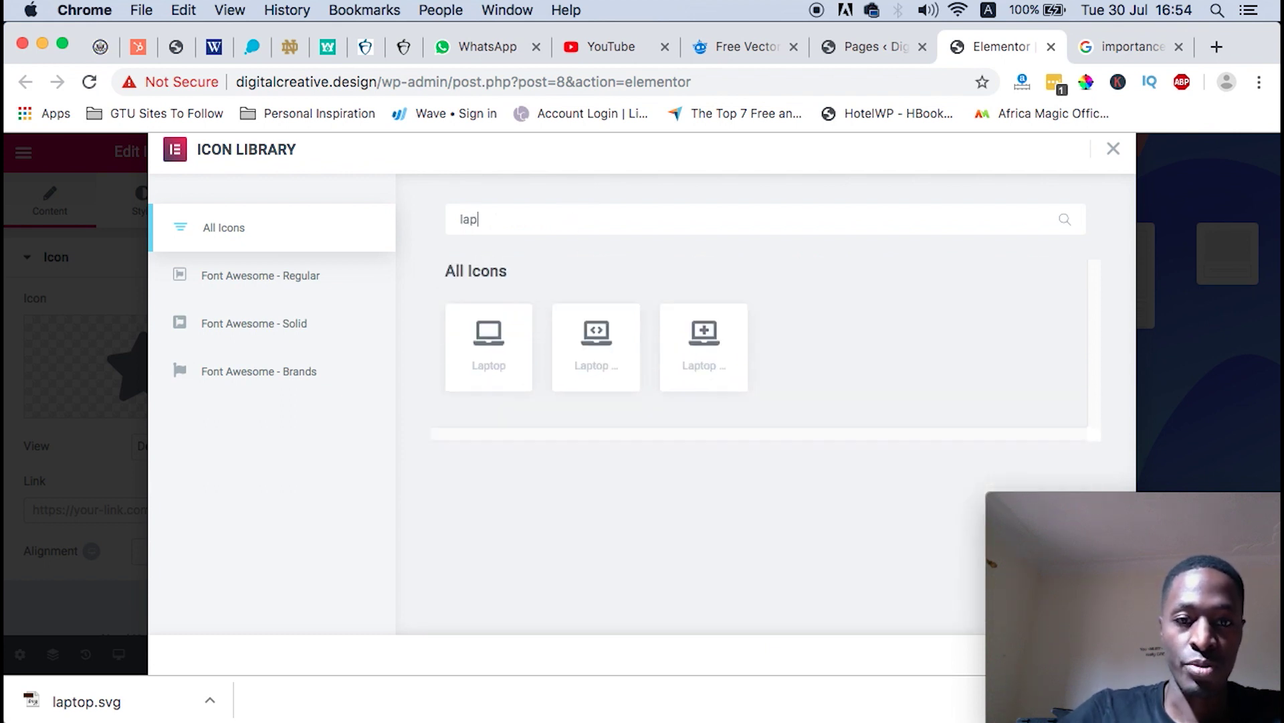
left_click(464, 340)
Insert the Laptop icon, enlarge it, and colour it red #e0003b
left_click(1024, 672)
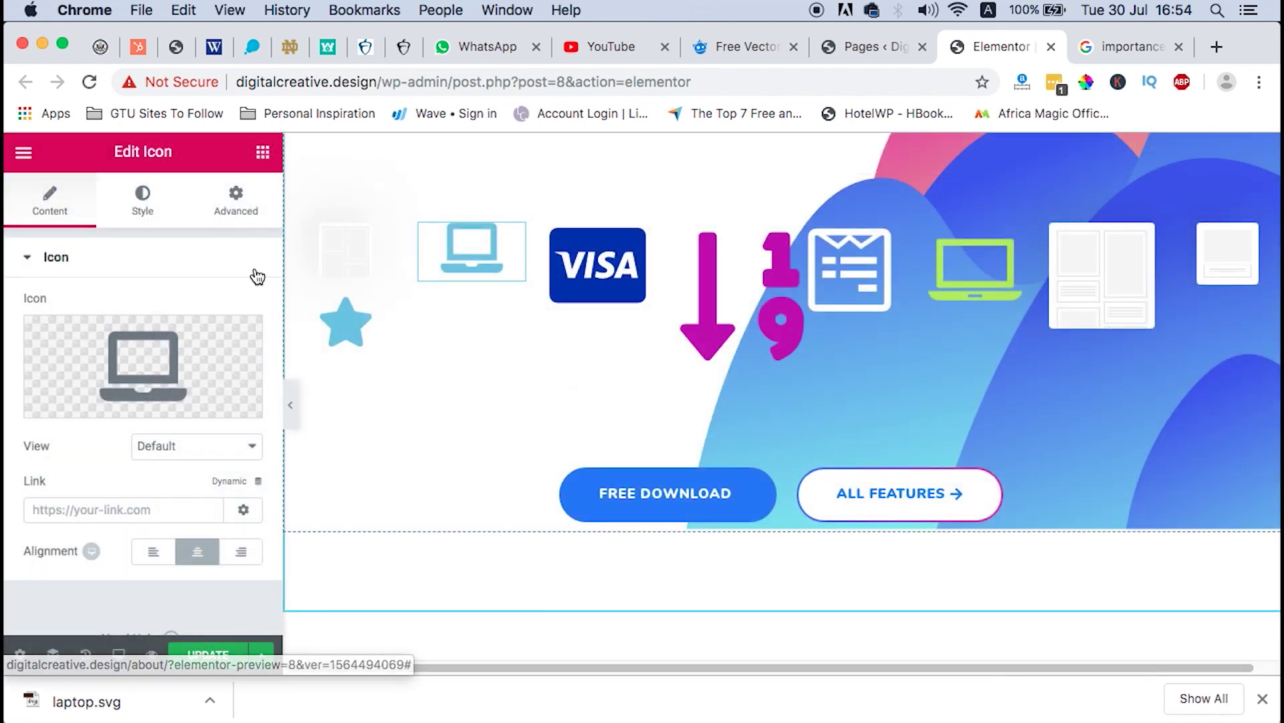
left_click(155, 225)
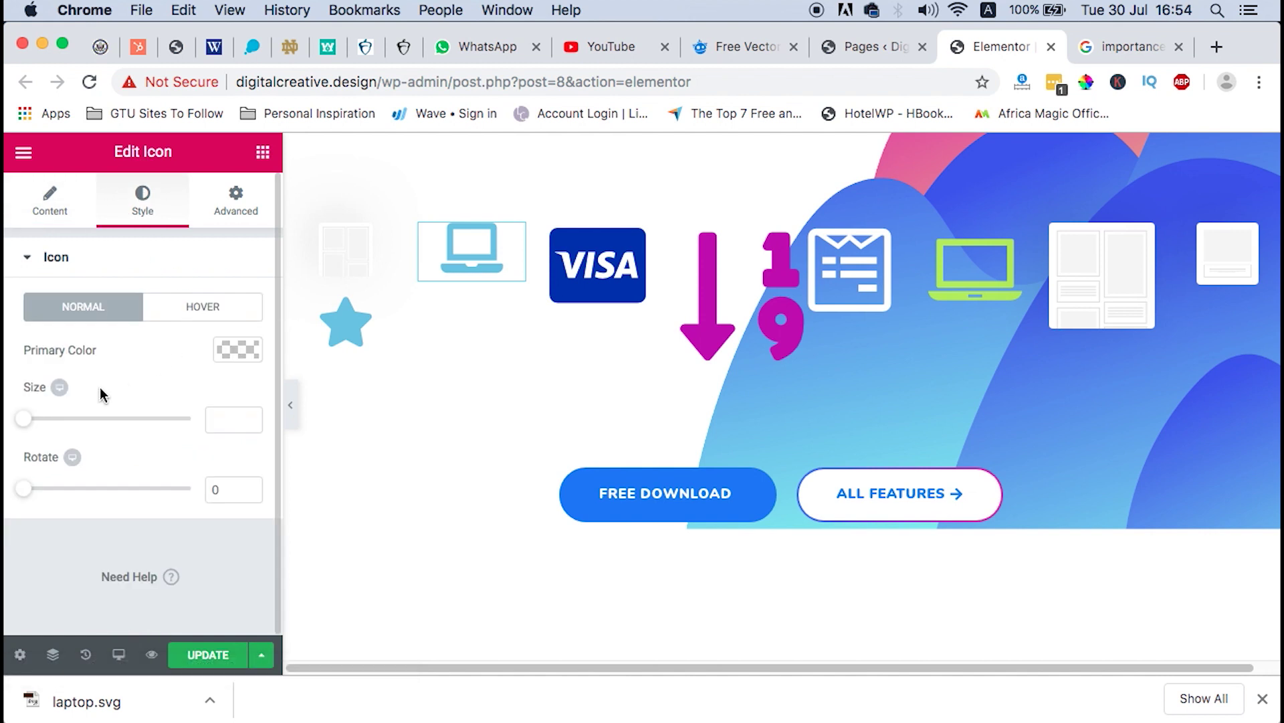
left_click_drag(20, 416, 61, 420)
left_click(230, 342)
left_click_drag(107, 468, 145, 479)
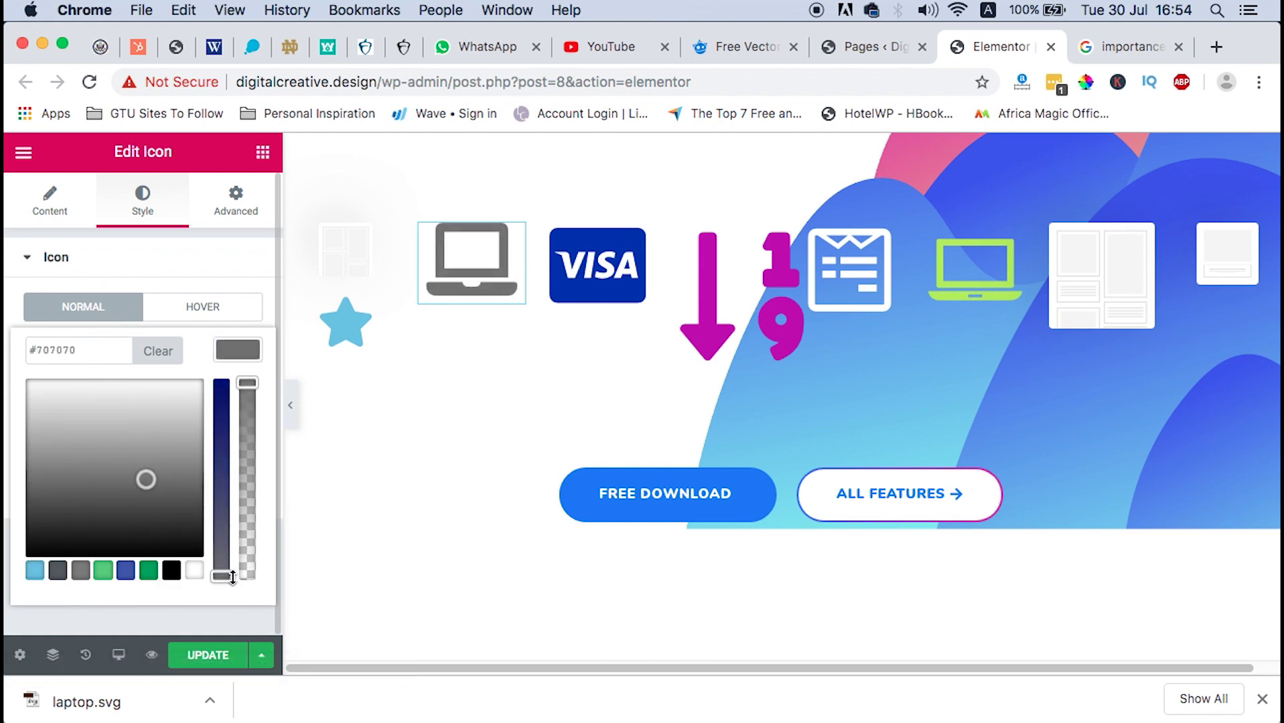
left_click_drag(232, 576, 224, 385)
left_click_drag(146, 475, 226, 396)
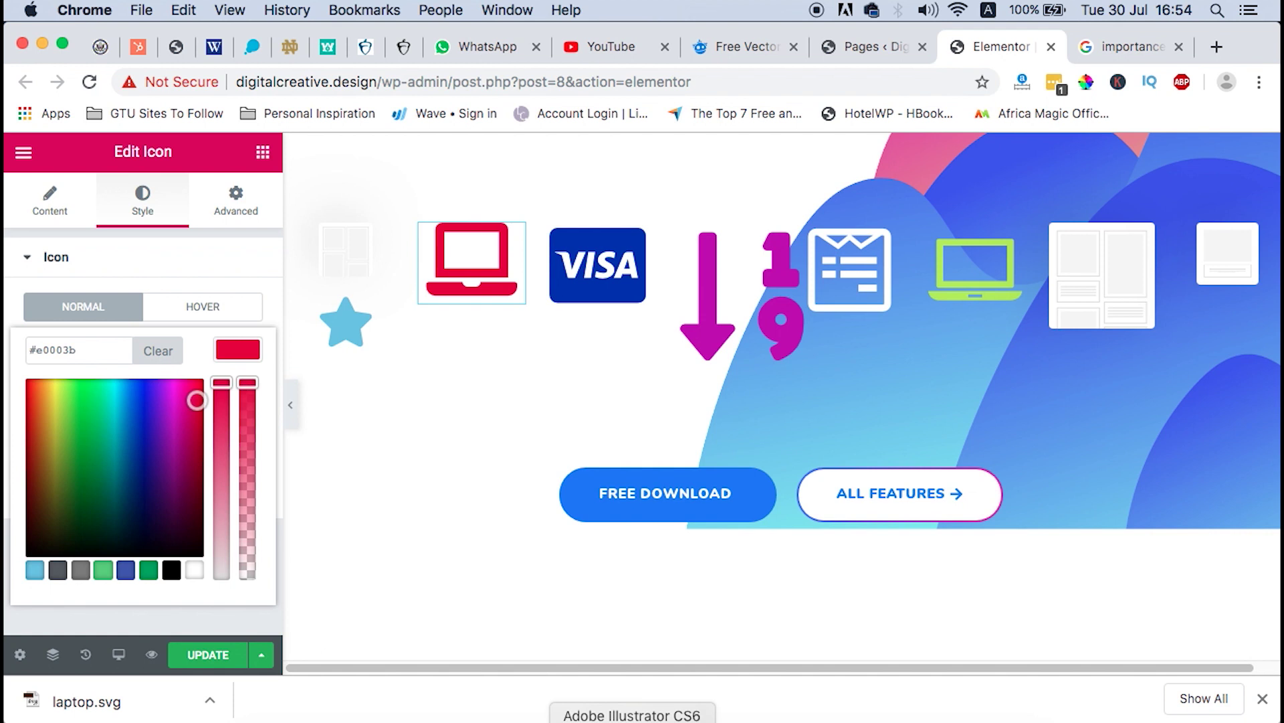
Create a new 250 × 150 px Illustrator document, Untitled-2, via File > New
left_click(633, 719)
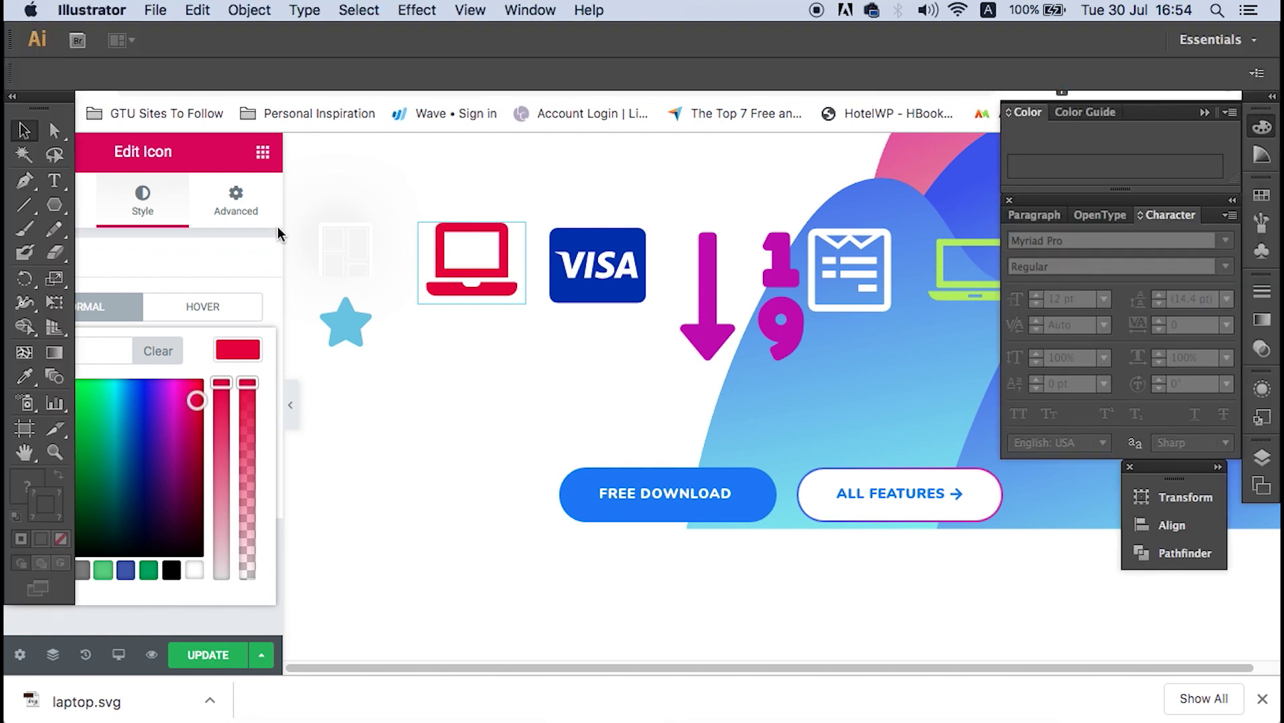
left_click(155, 10)
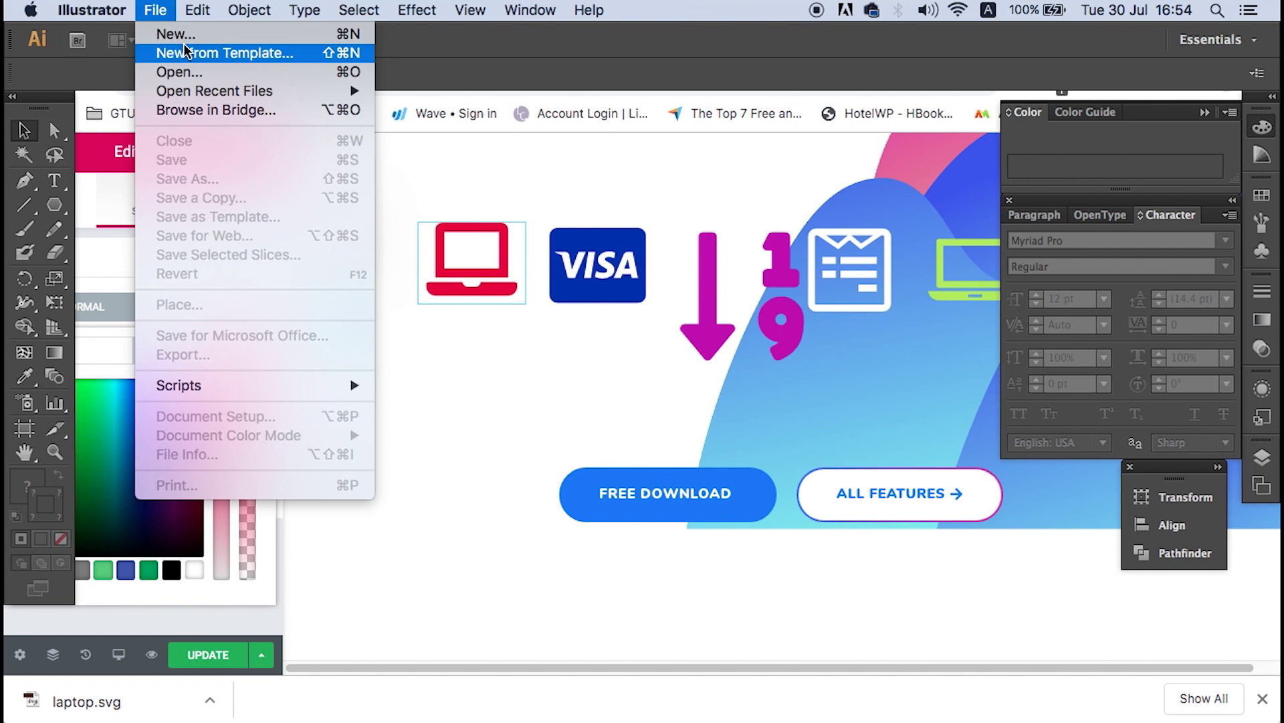
left_click(158, 12)
left_click(159, 11)
left_click(167, 32)
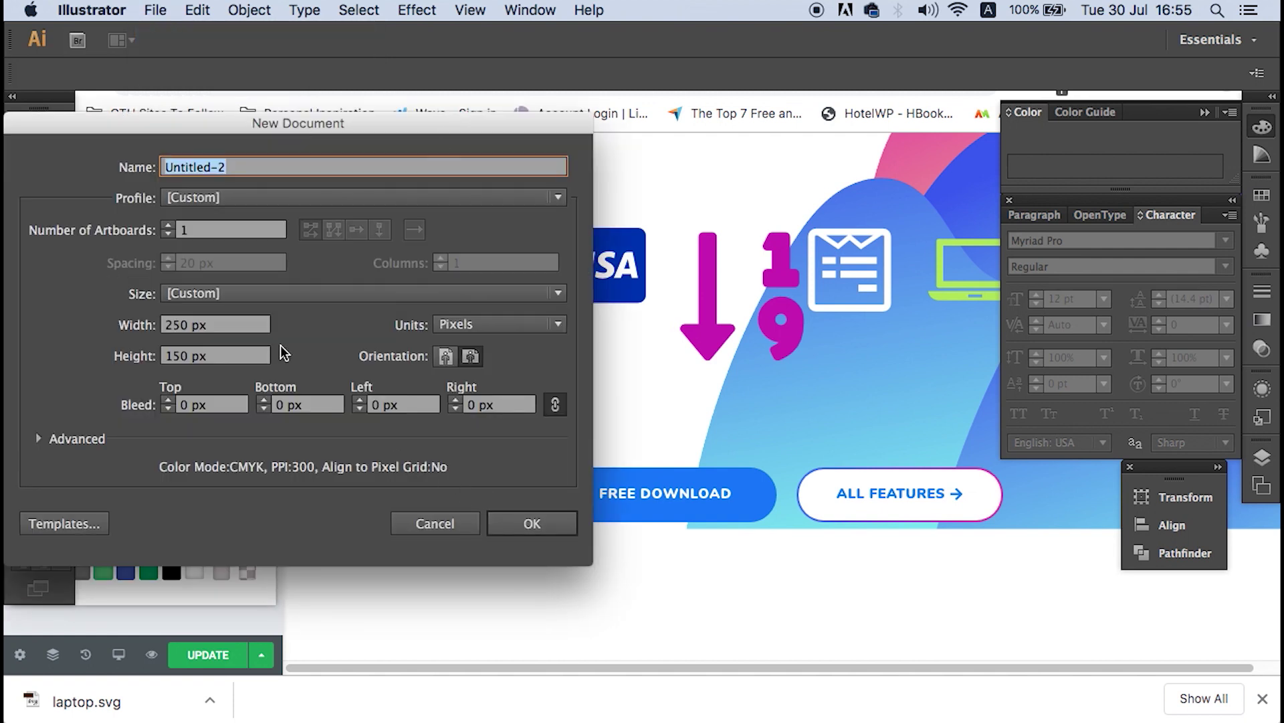
left_click(561, 525)
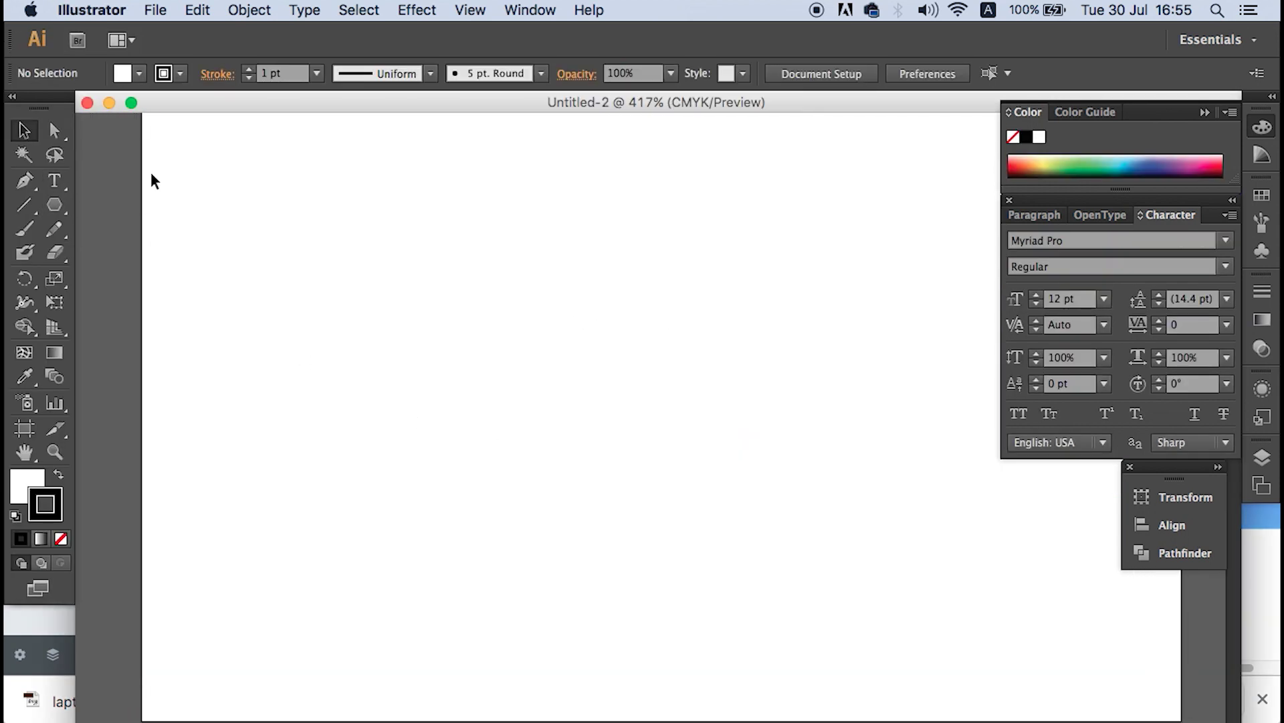
Draw an eight-sided polygon filled solid black with no outline
left_click(54, 205)
left_click_drag(601, 273, 811, 587)
key("Up")
key("Up")
key("Up")
key("Up")
key("Up")
key("Down")
key("Down")
key("Down")
key("Down")
key("Down")
key("Down")
key("Down")
key("Down")
key("Down")
key("Down")
key("Up")
key("Up")
left_click(62, 474)
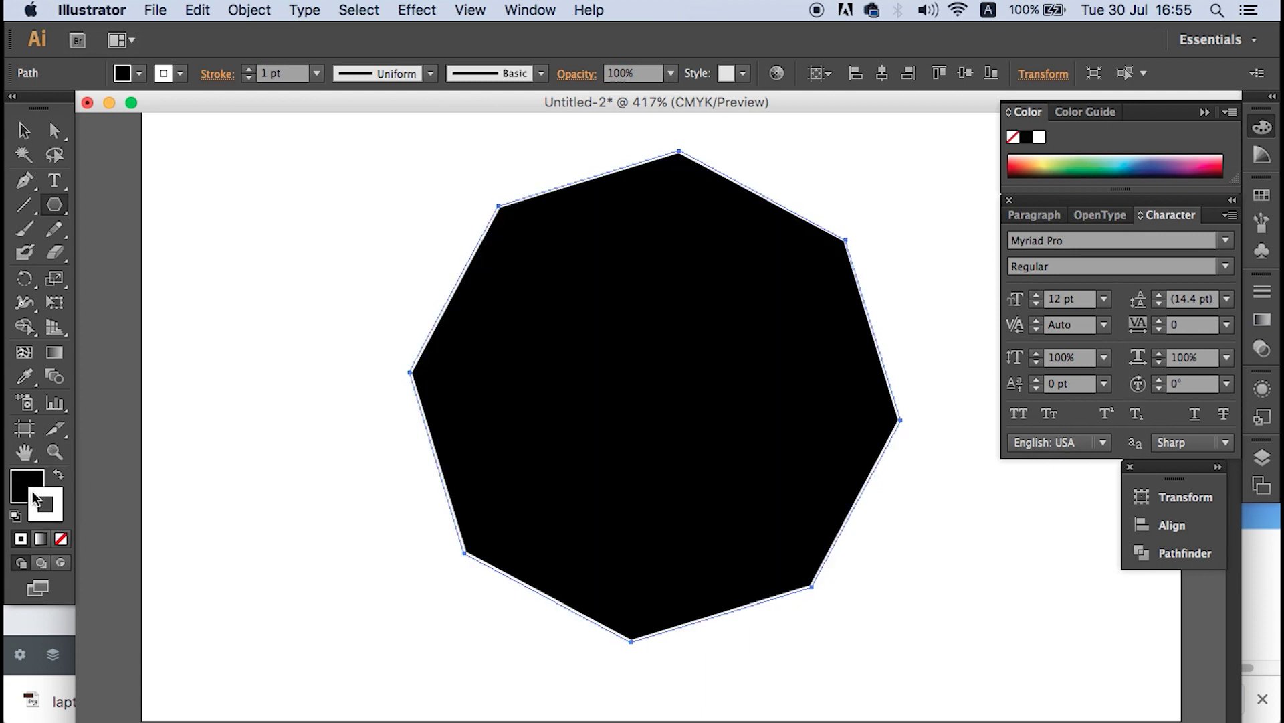
left_click(61, 541)
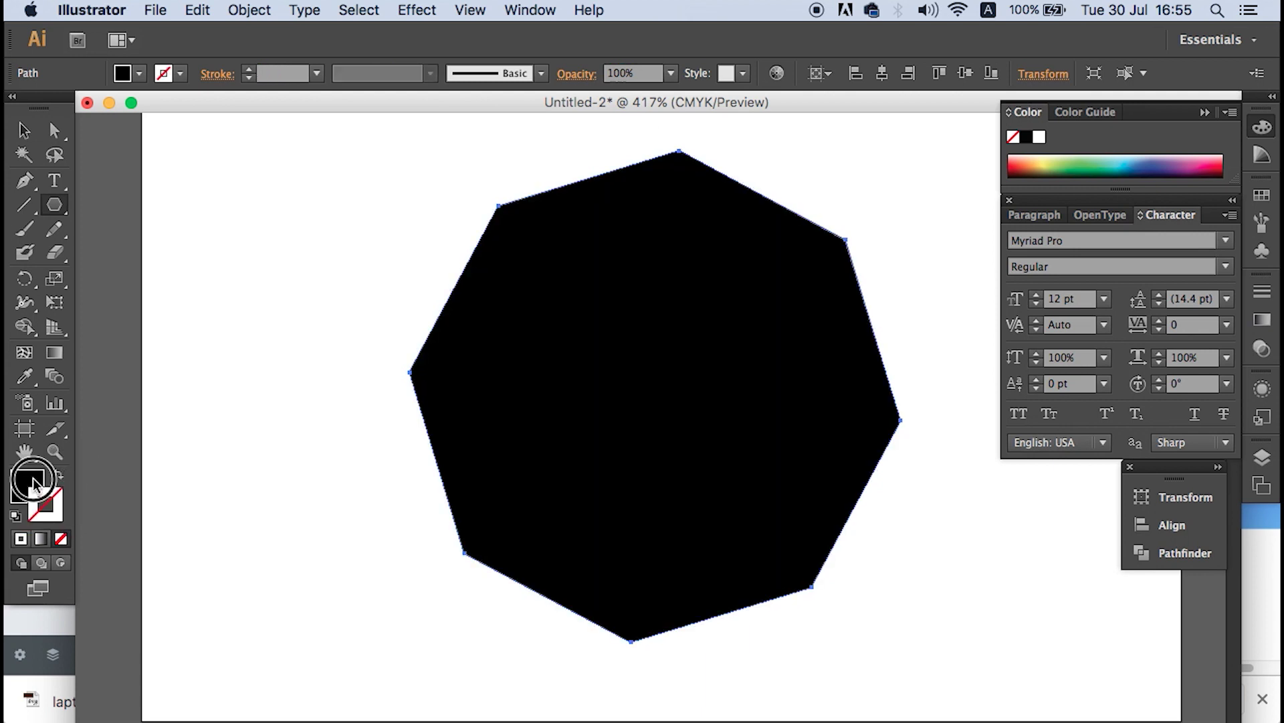
Add a black rounded-rectangle pill over the octagon's left side, then scale both down and move them
left_click_drag(54, 204, 126, 231)
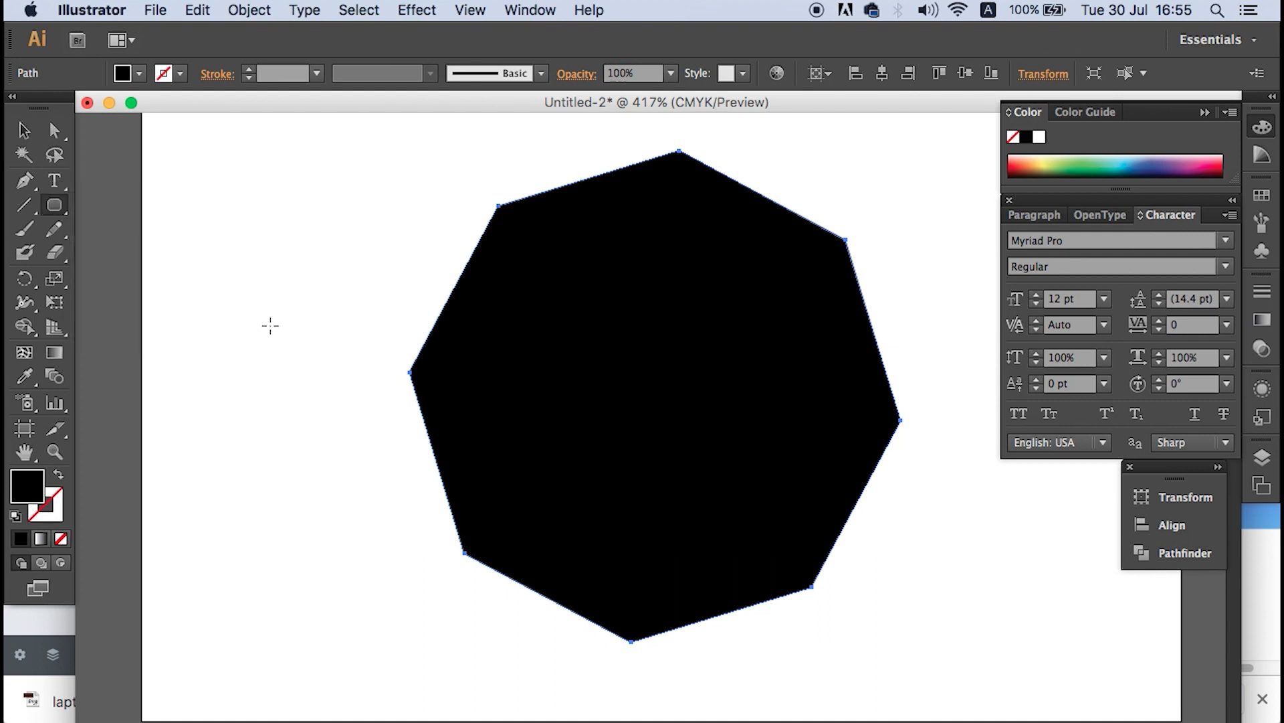
left_click_drag(270, 308, 633, 463)
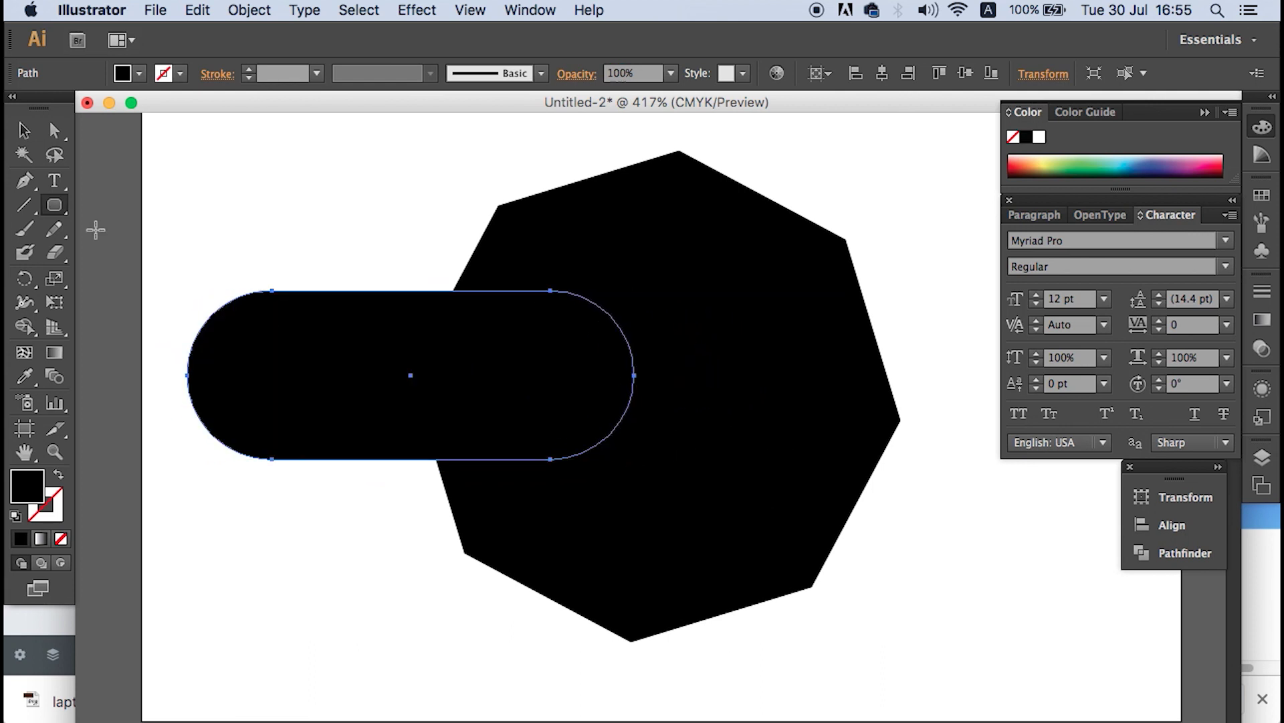
left_click(30, 133)
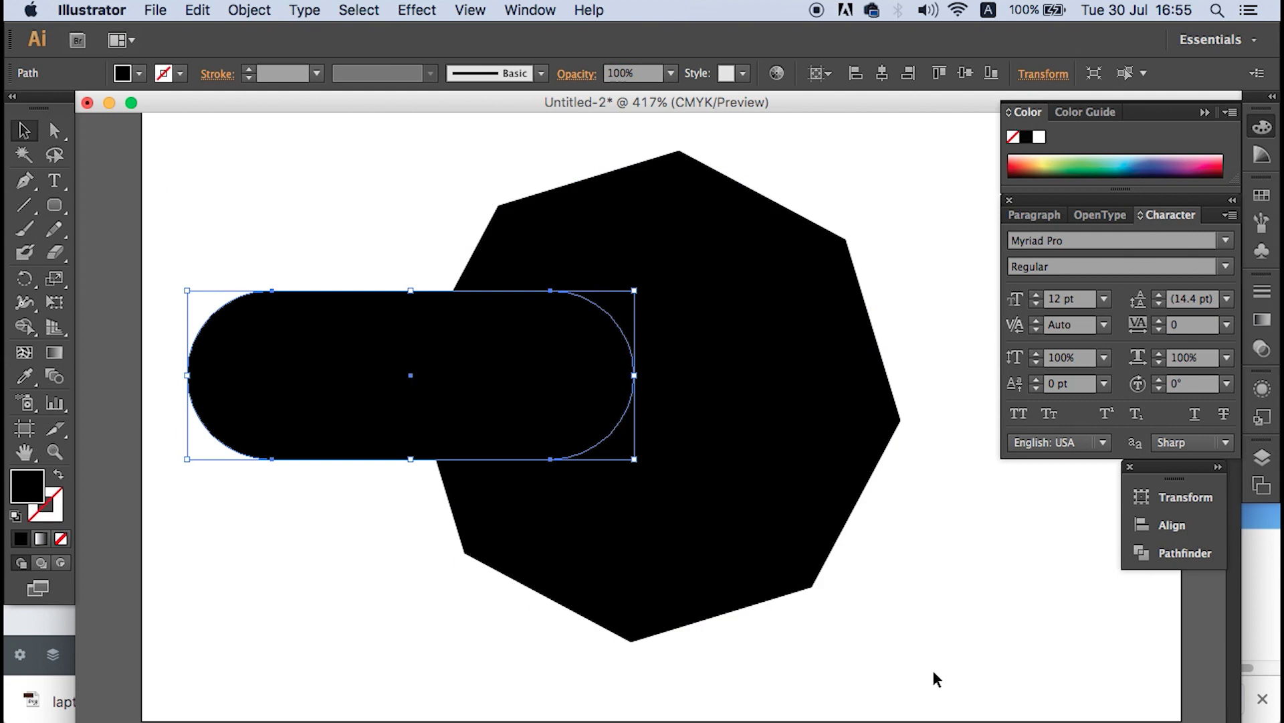
left_click_drag(935, 677, 459, 330)
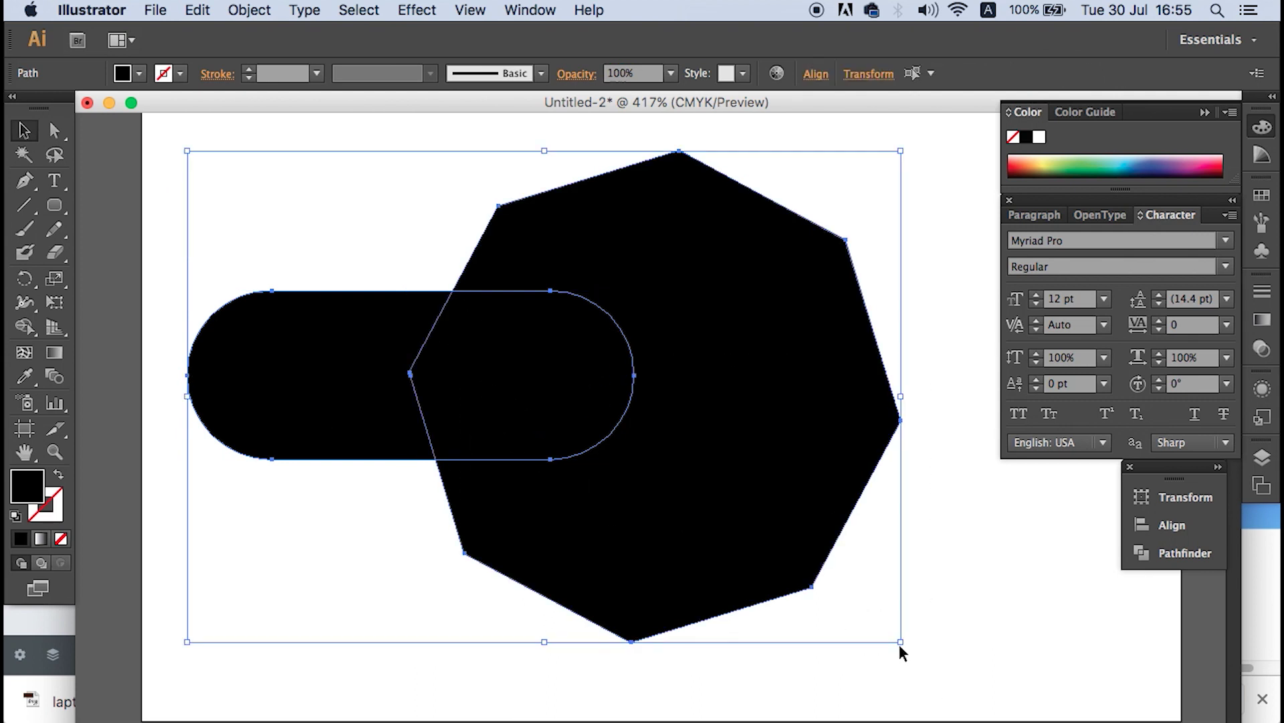
left_click_drag(900, 646, 698, 503)
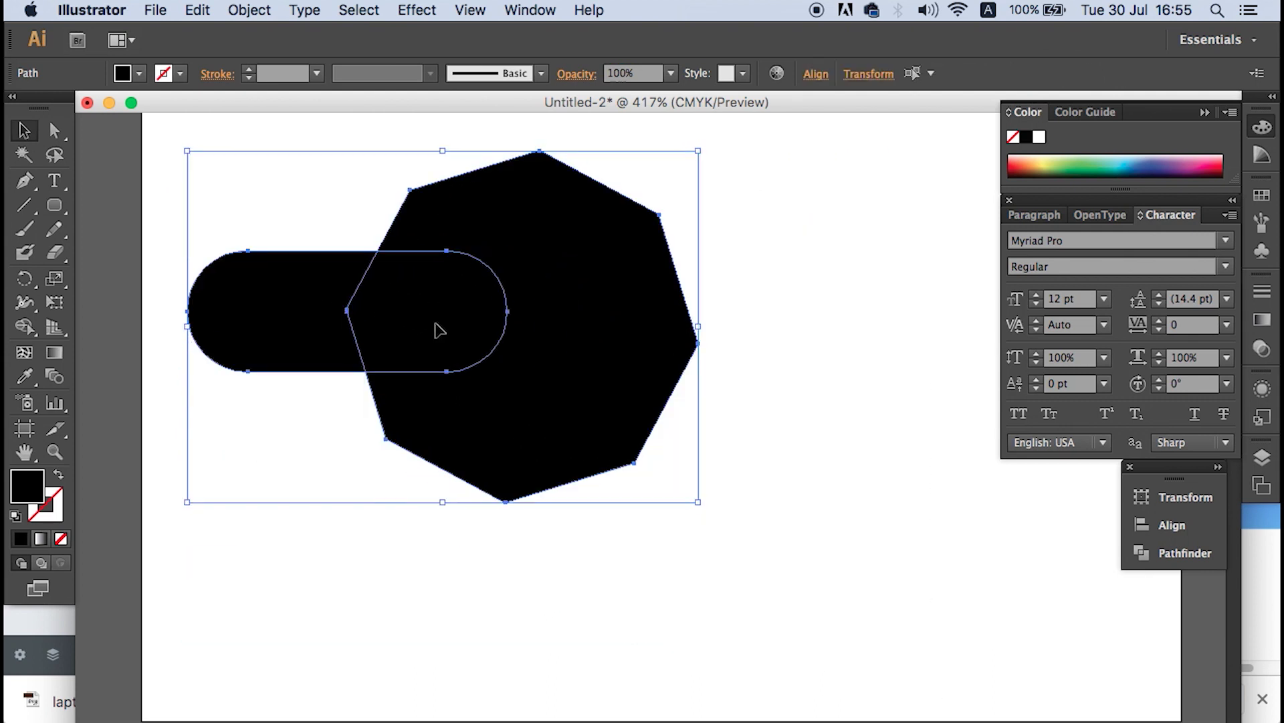
left_click_drag(440, 329, 648, 435)
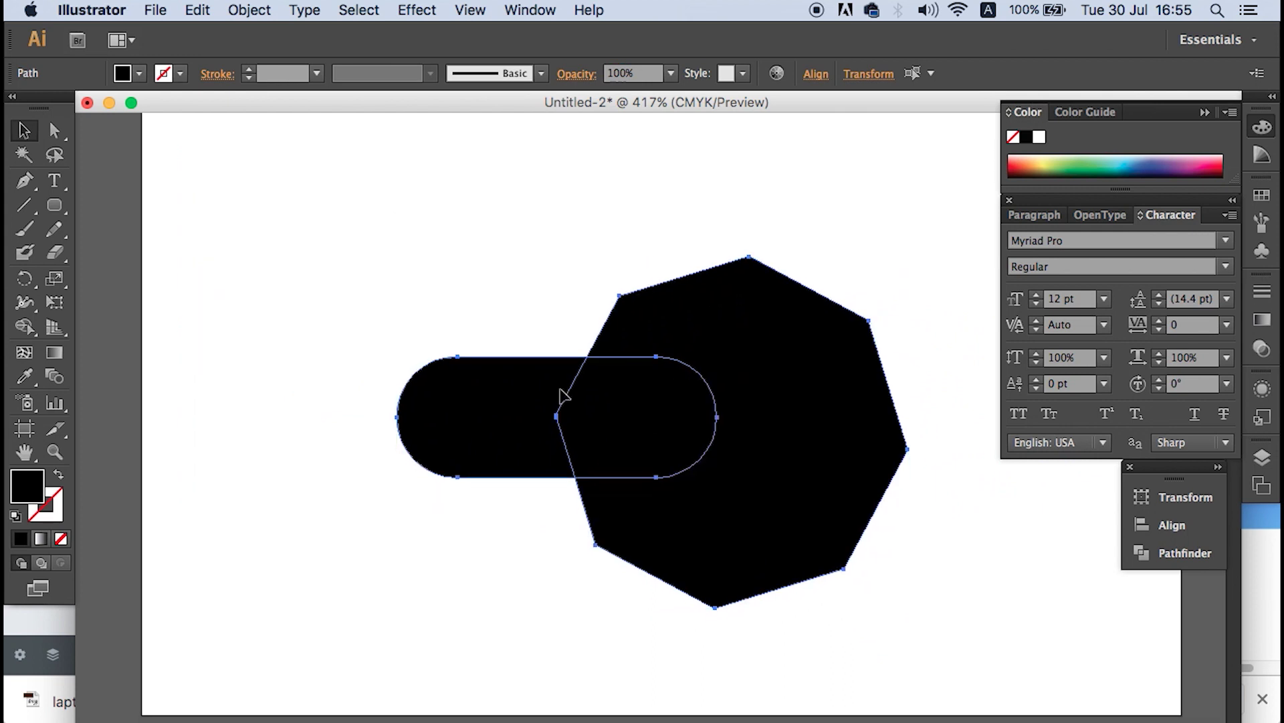
key("super+minus")
key("super+minus")
key("super+minus")
Trim the artboard to hug the octagon and pill, about 123.8 × 84.52 px
key("super+plus")
left_click(479, 275)
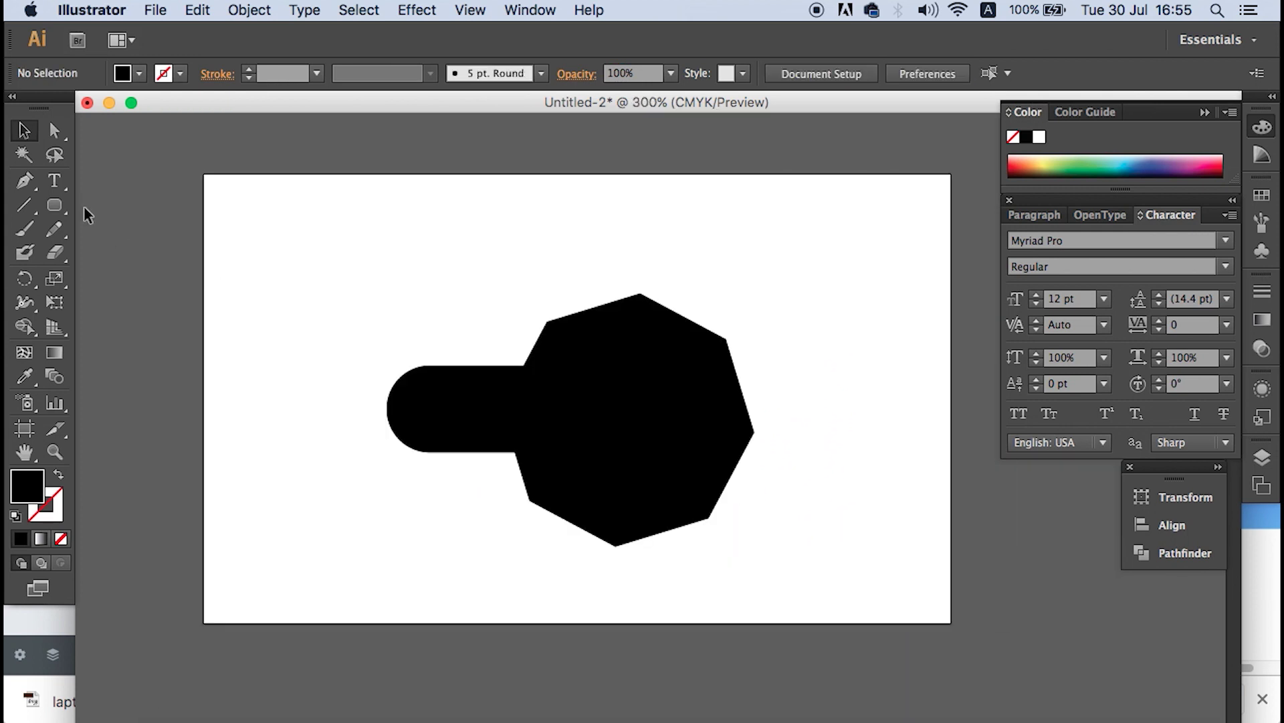
left_click(24, 428)
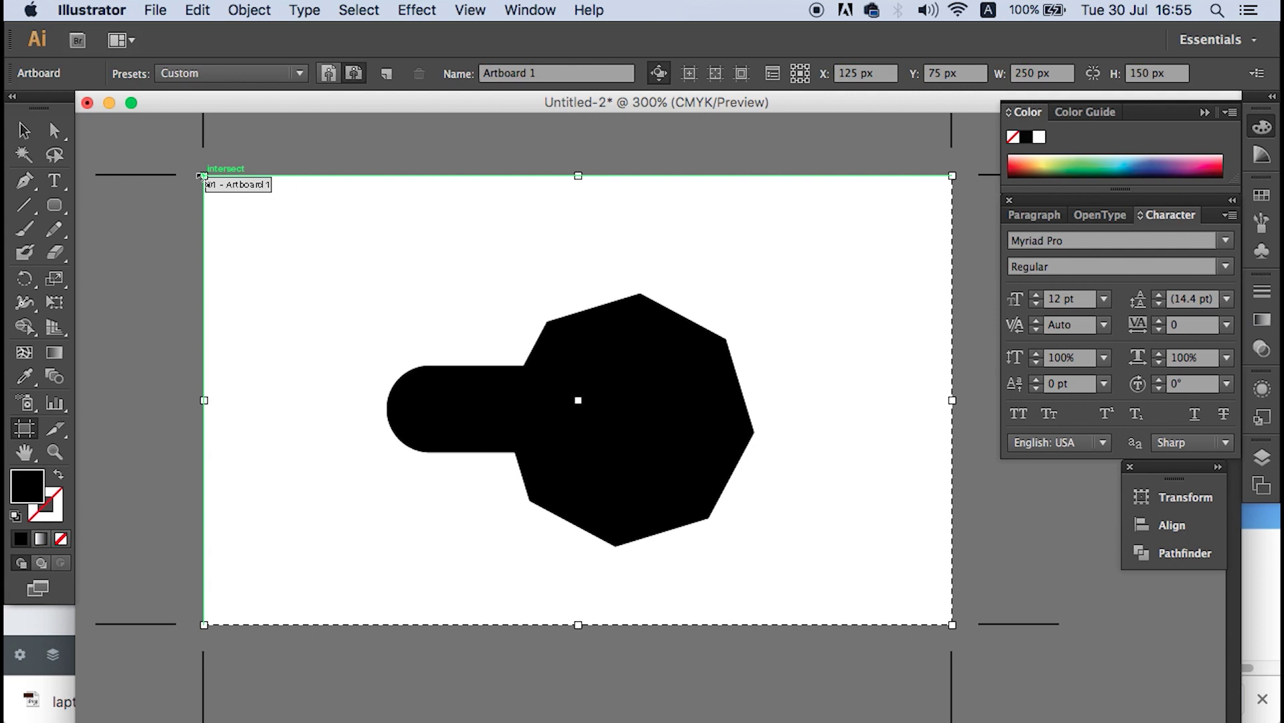
left_click_drag(204, 176, 384, 294)
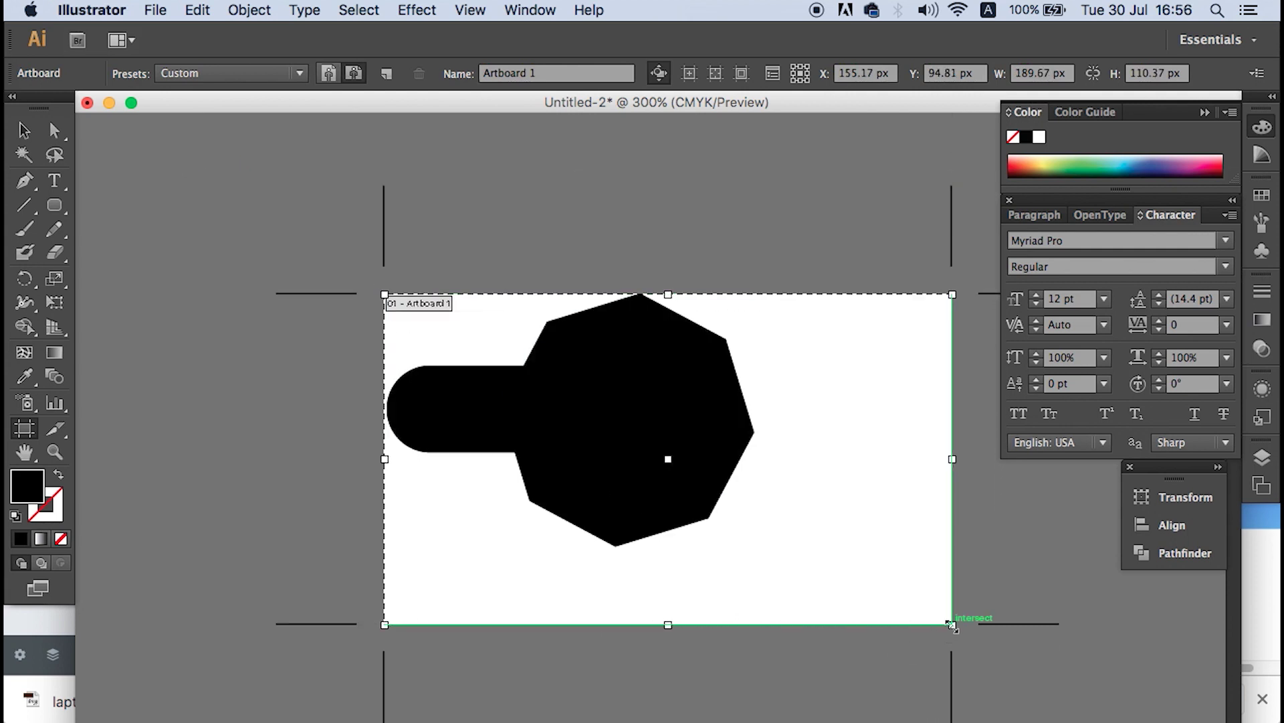
left_click_drag(953, 625, 754, 546)
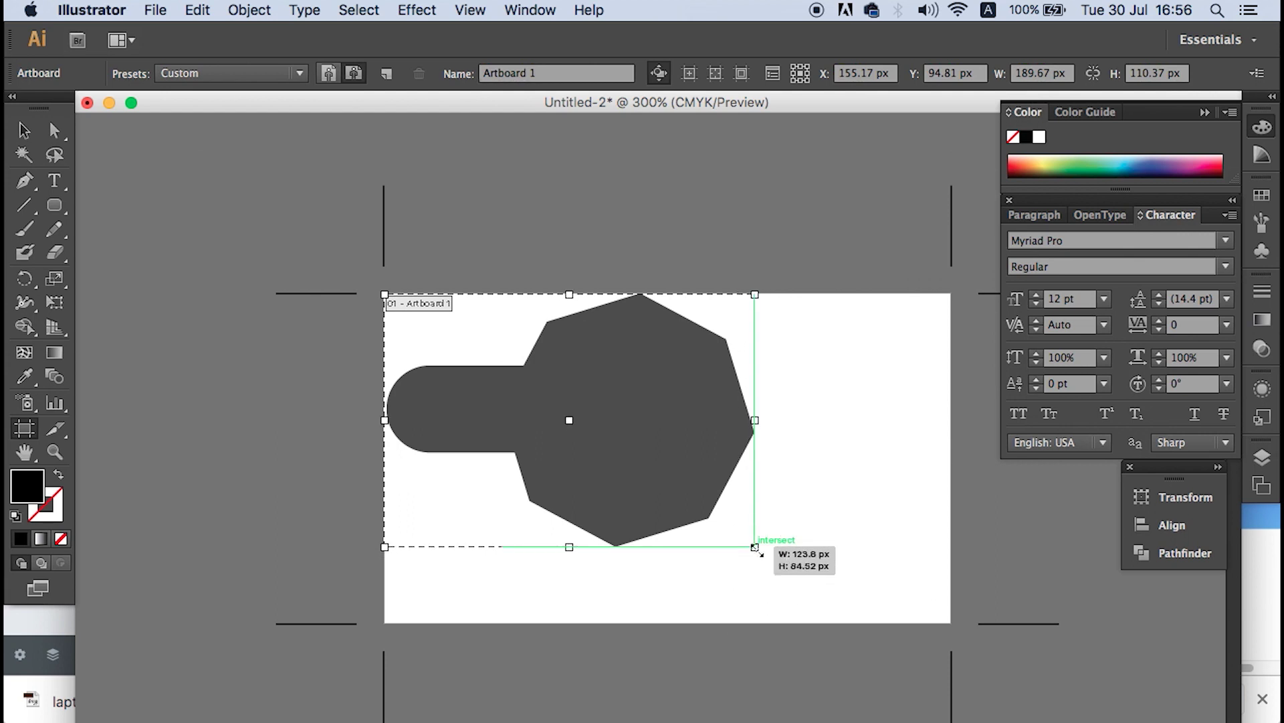
left_click(22, 131)
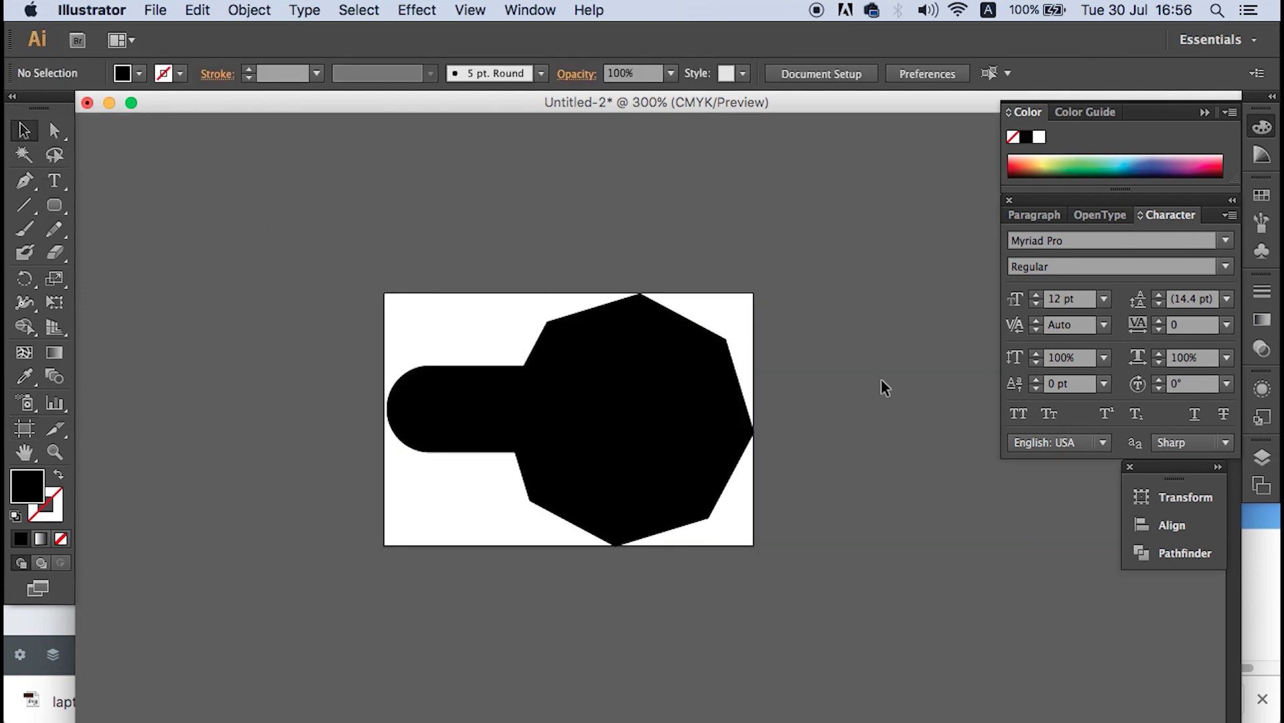
left_click(155, 10)
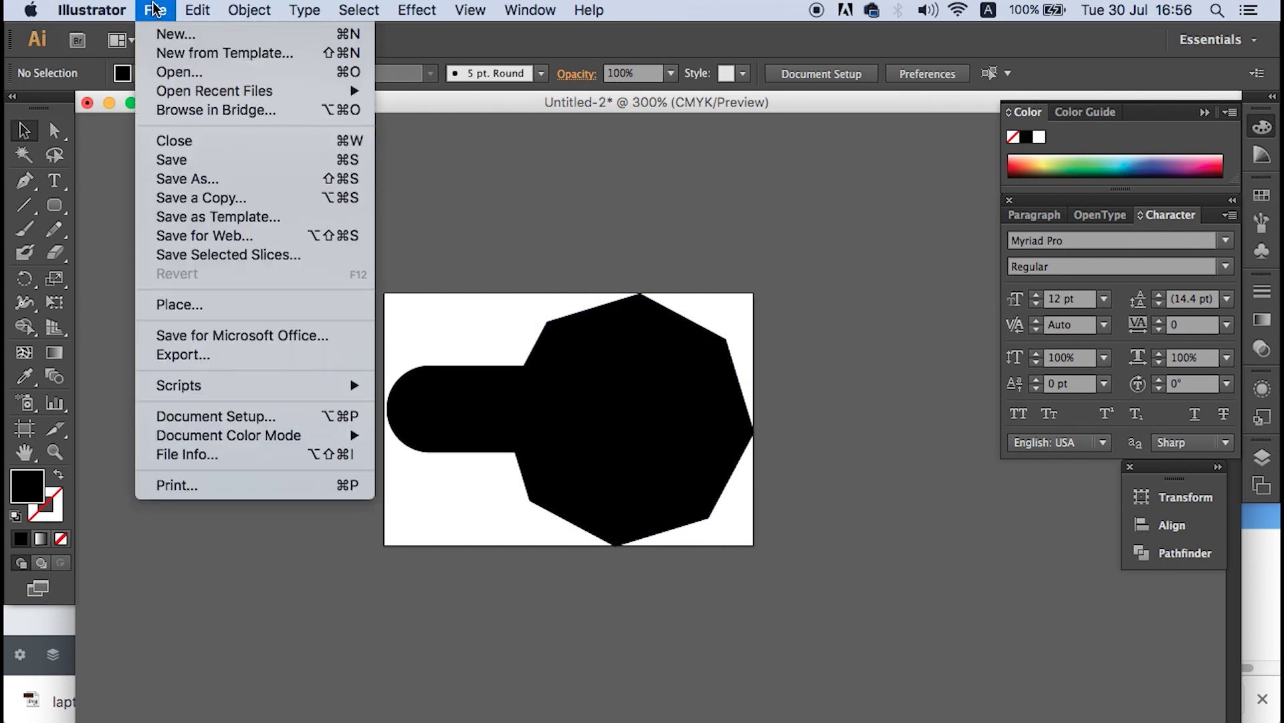
left_click(175, 179)
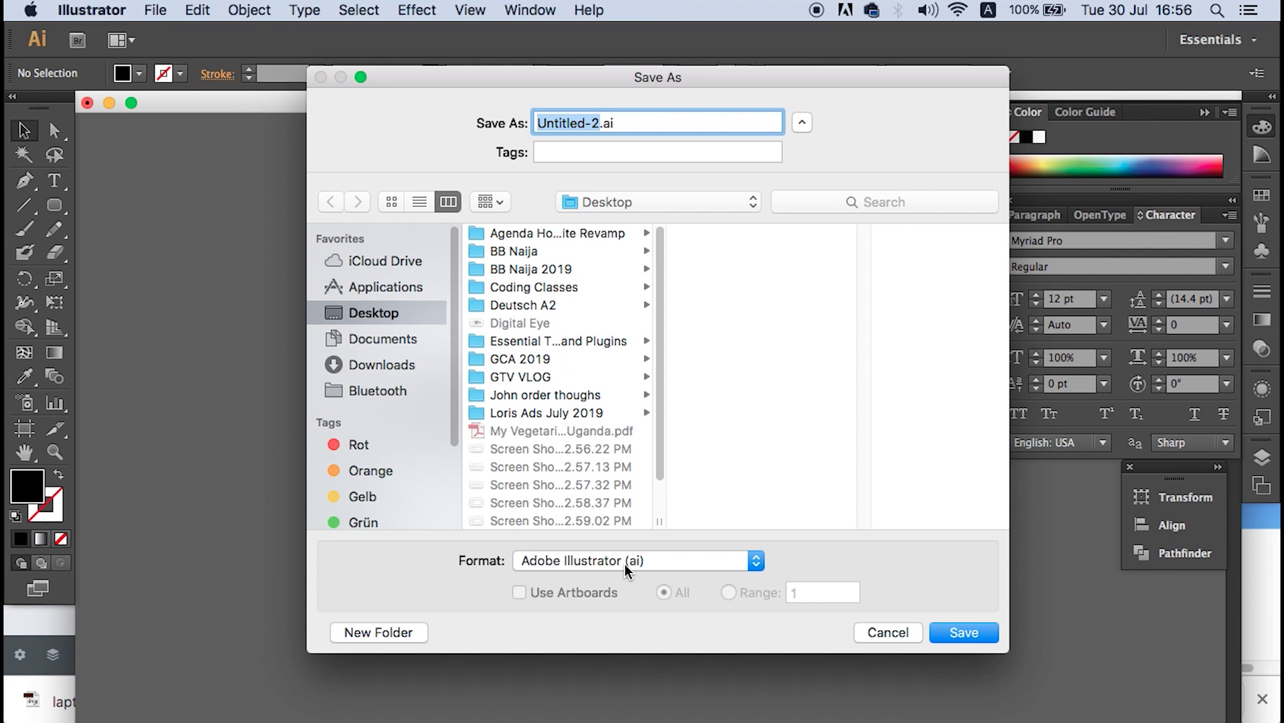
Save the drawing as demo.svg in SVG format with the SVG 1.1 profile
left_click(628, 567)
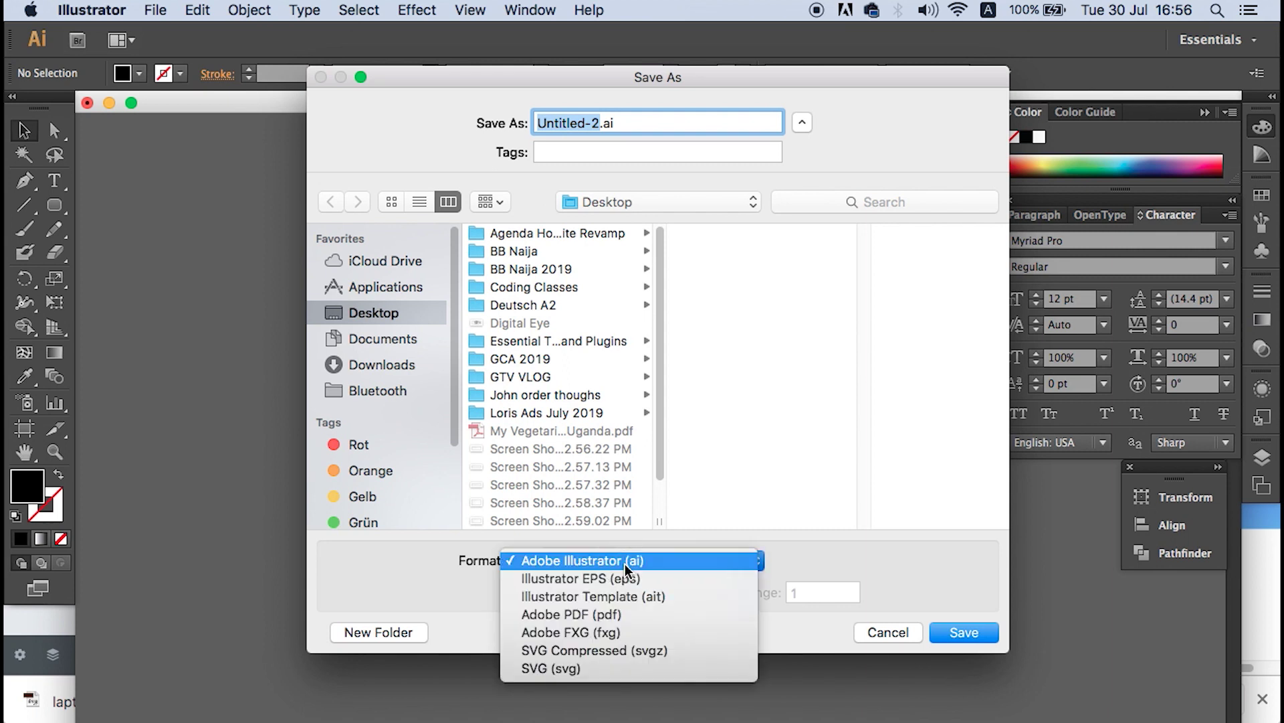
left_click(587, 670)
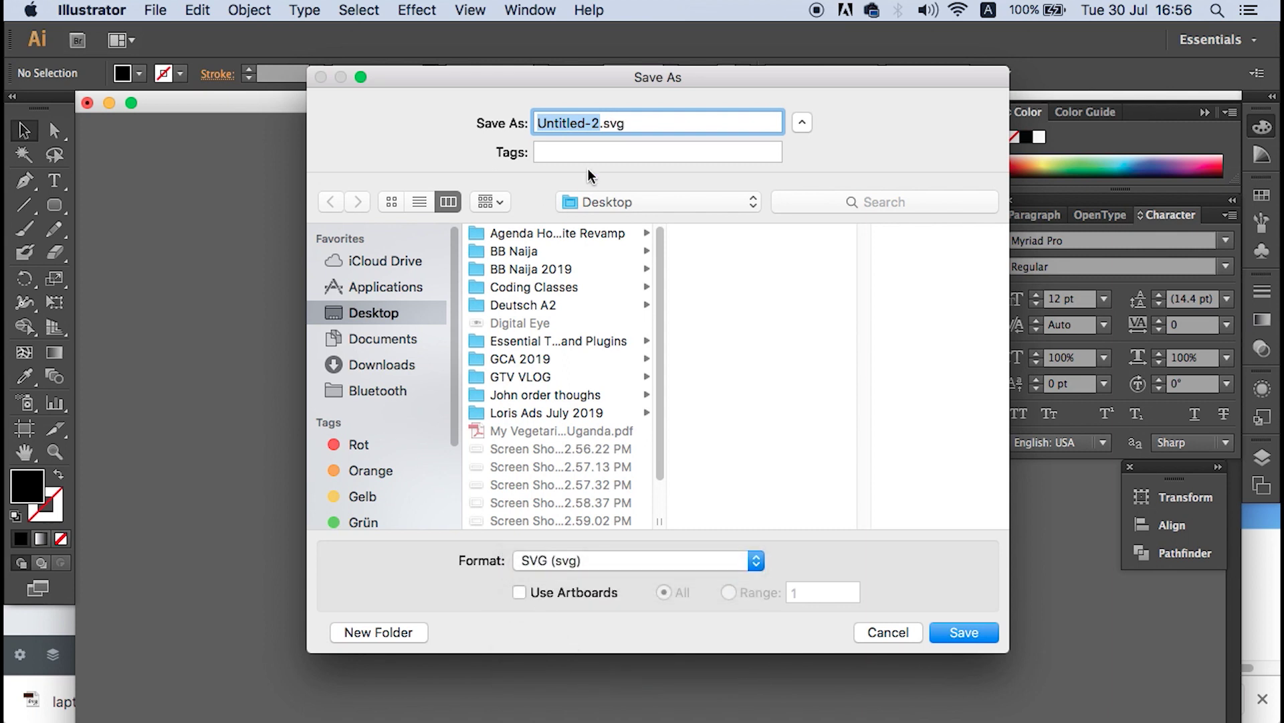
type("demo")
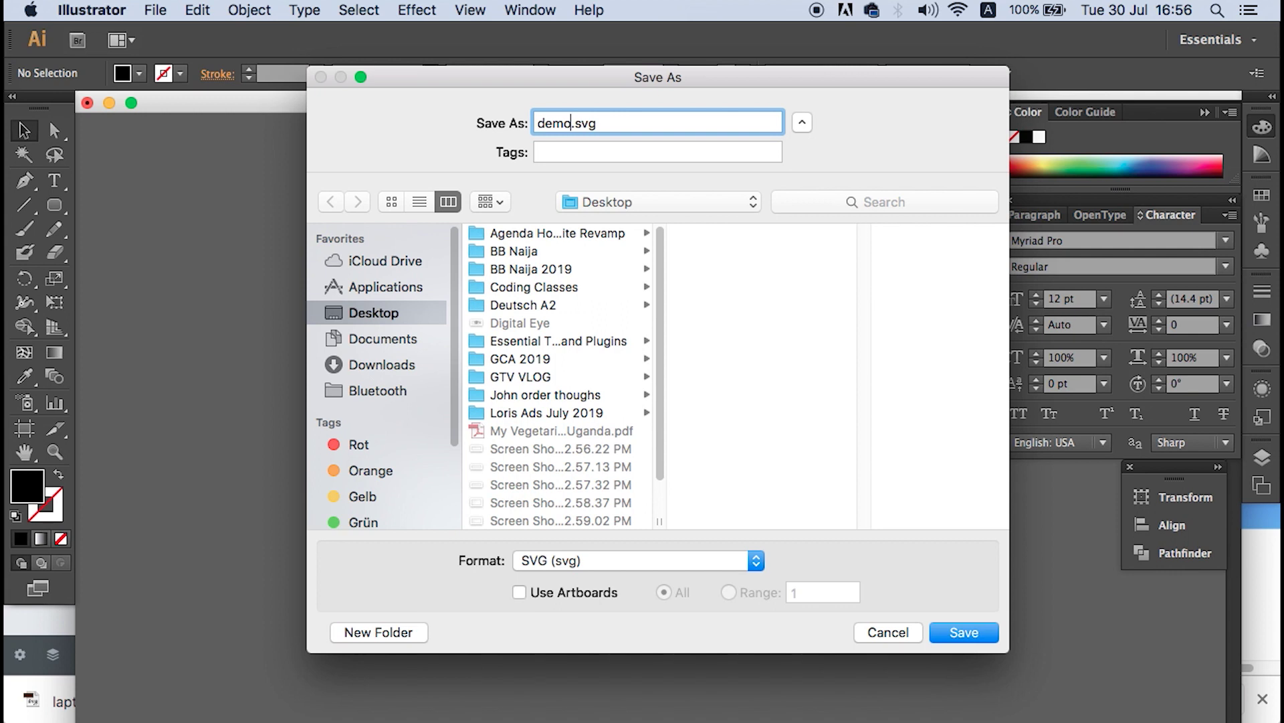
key("Return")
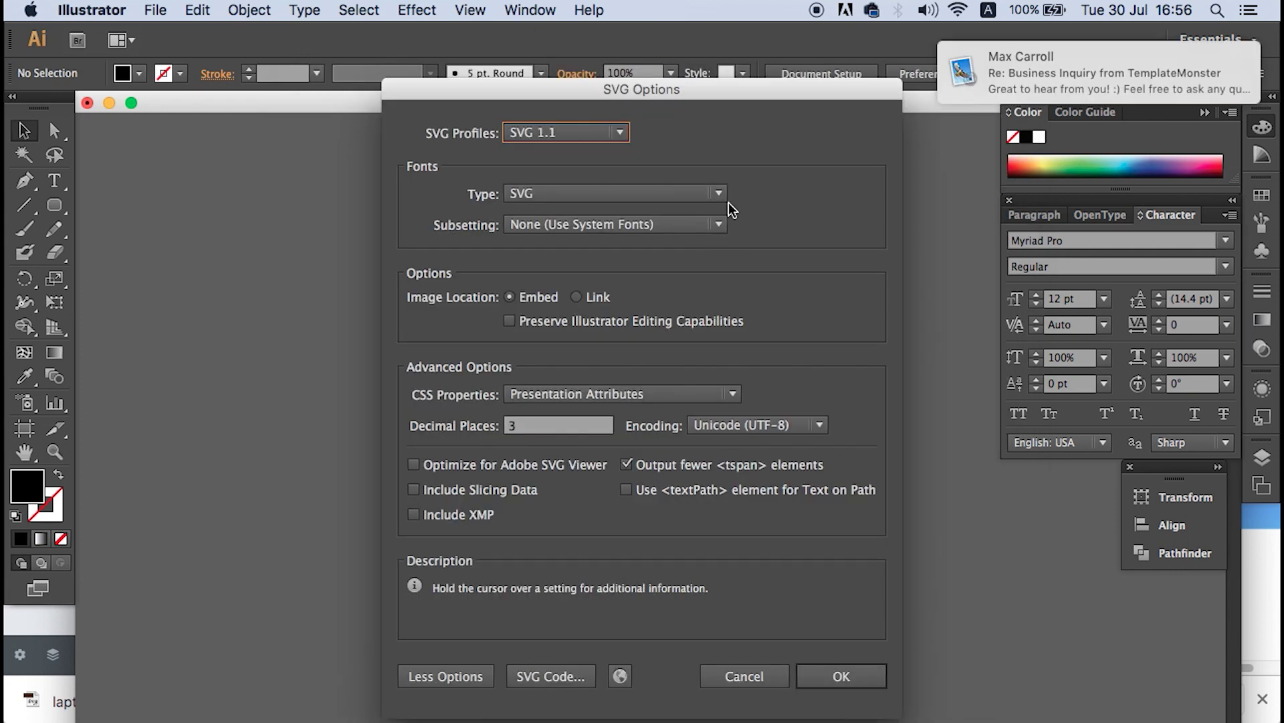
left_click(582, 132)
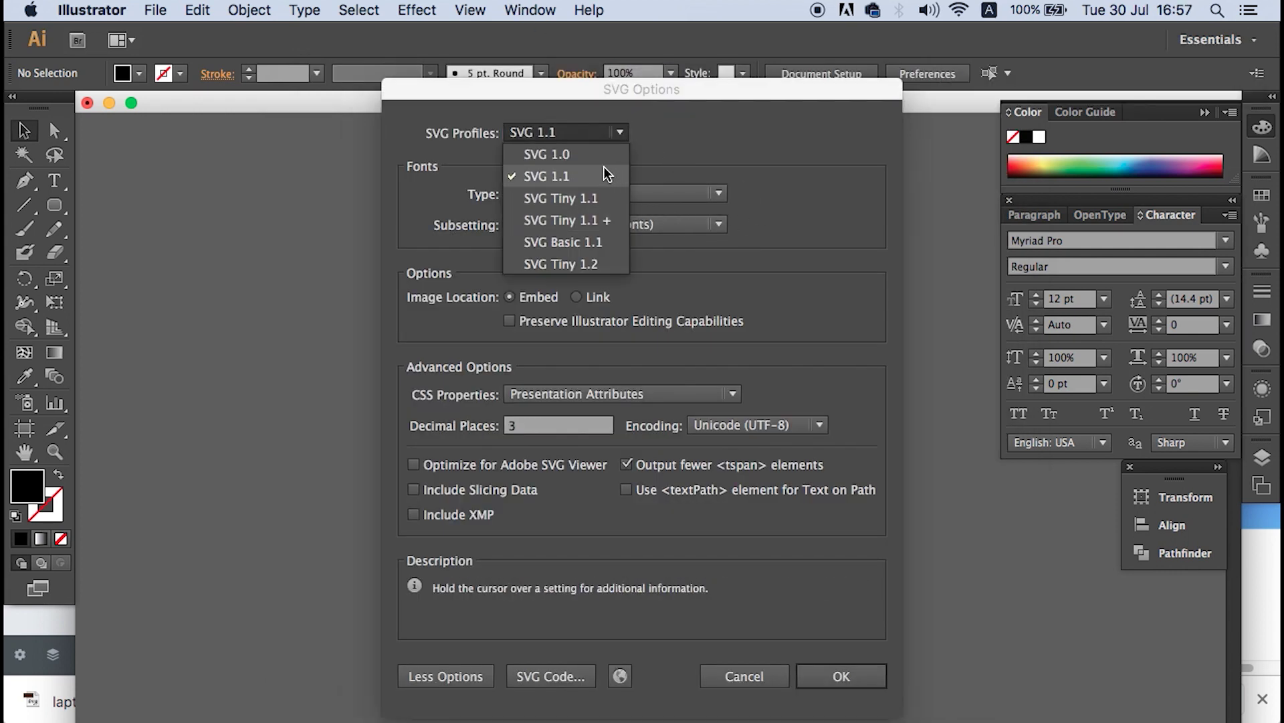
left_click(703, 161)
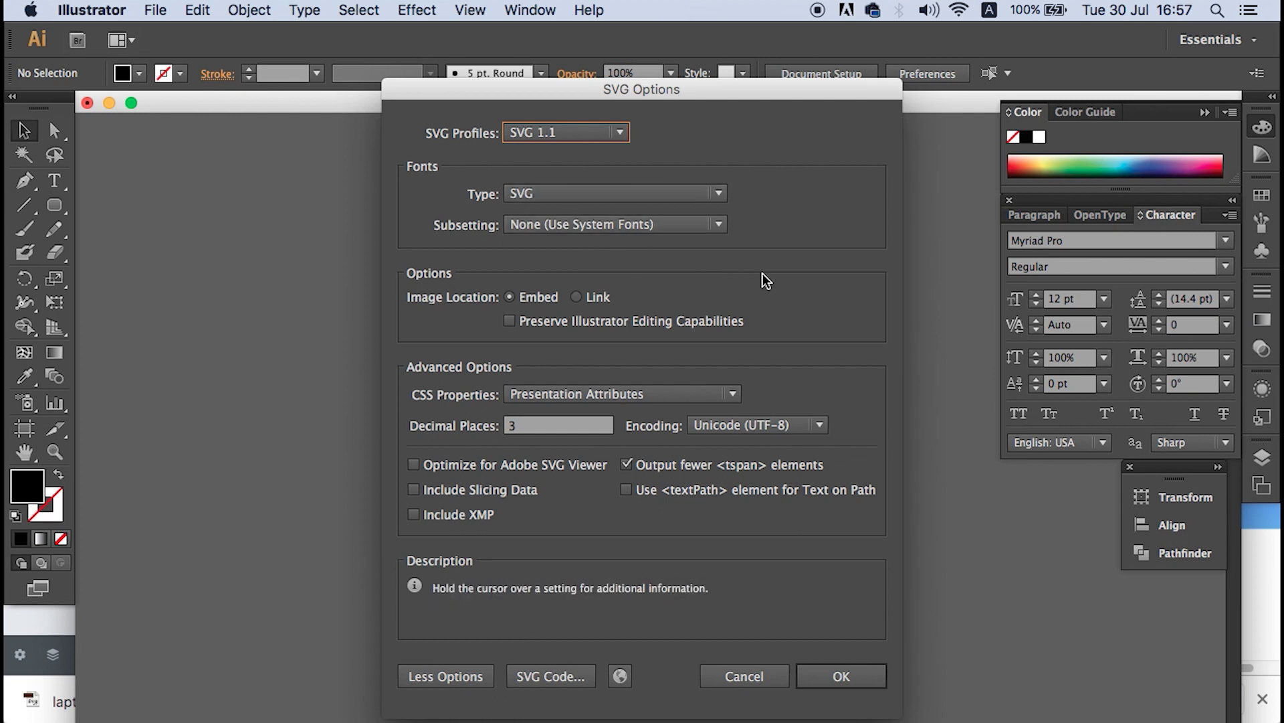
left_click(836, 677)
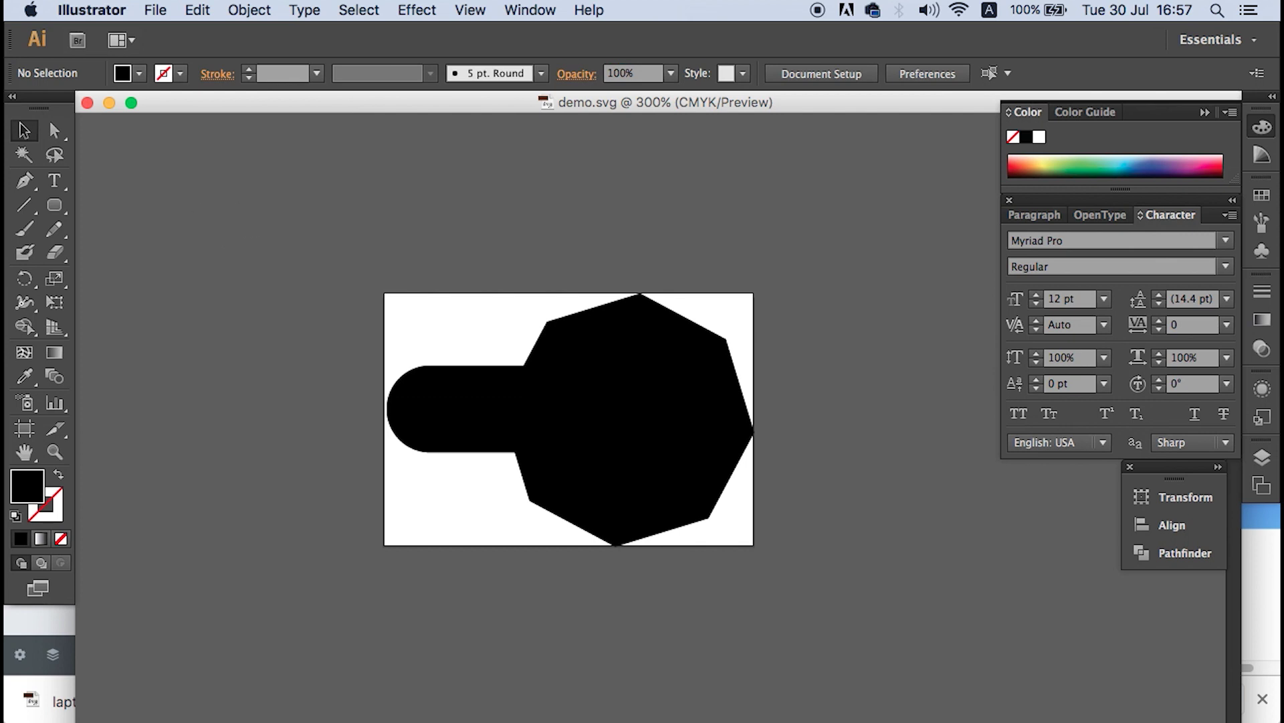
left_click(535, 716)
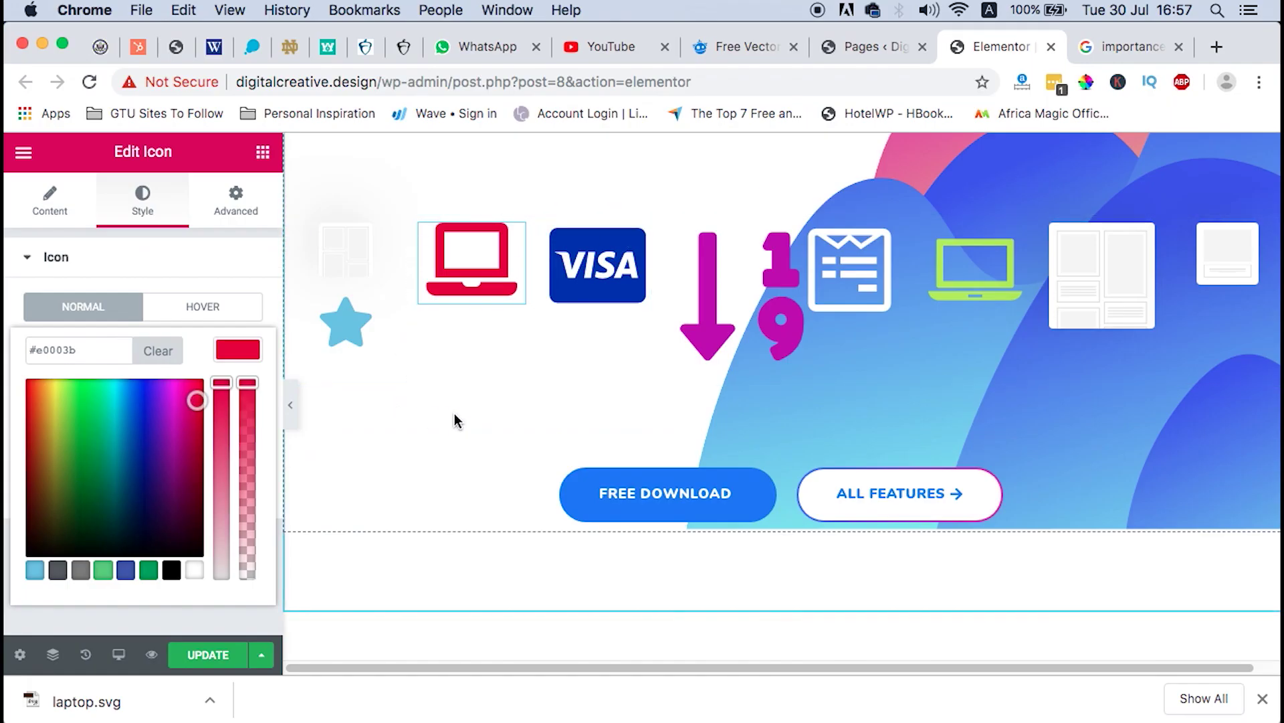
Search for the Icon widget and drag it into the first column
left_click(262, 151)
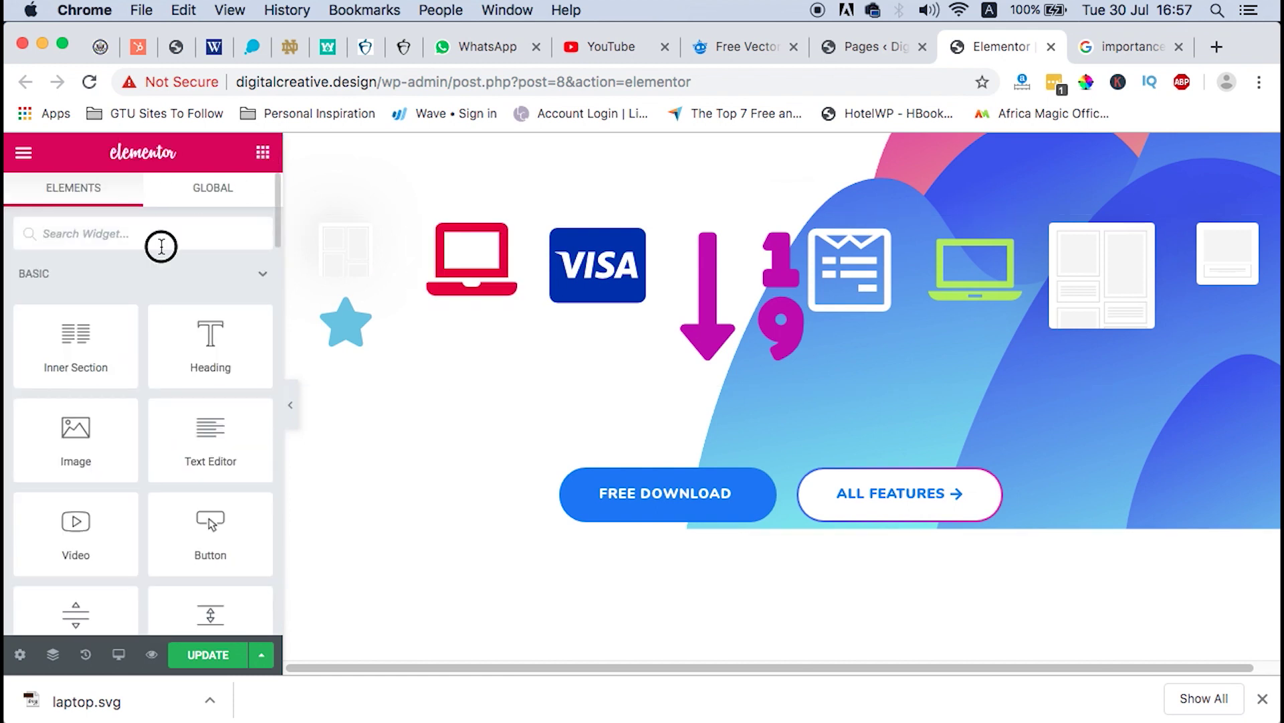
type("ele")
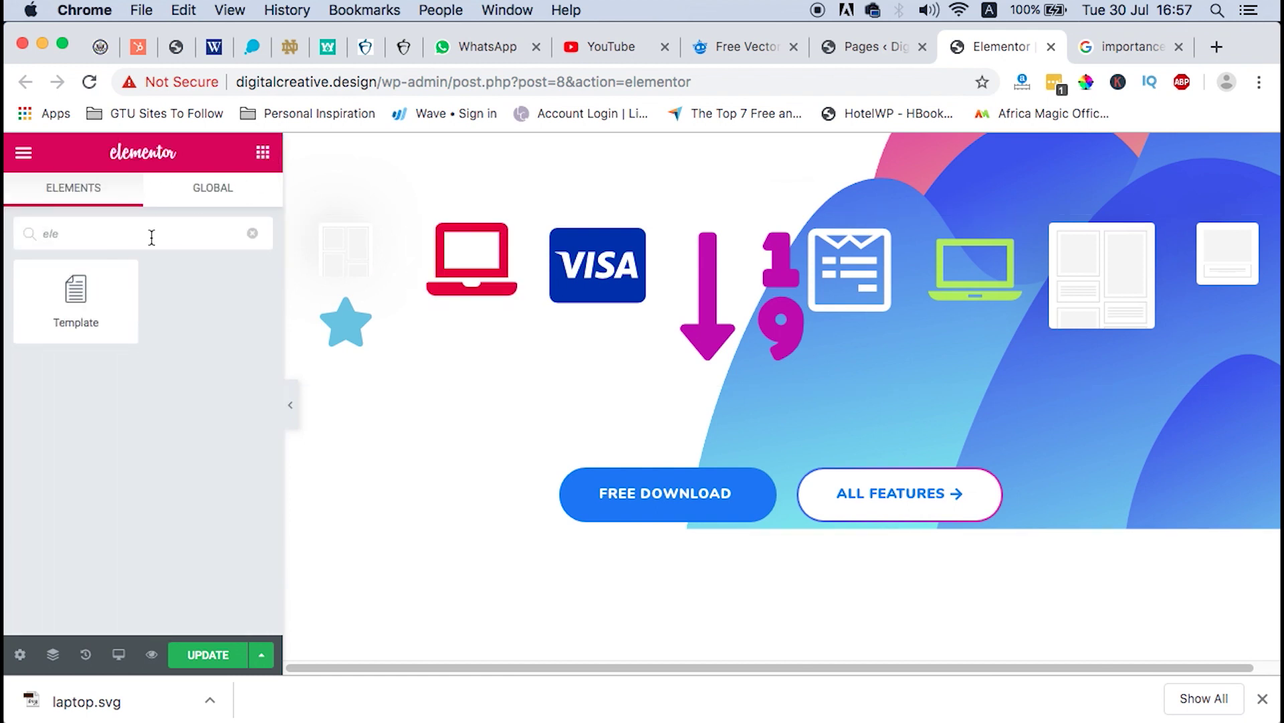
key("BackSpace")
key("BackSpace")
key("BackSpace")
type("ic")
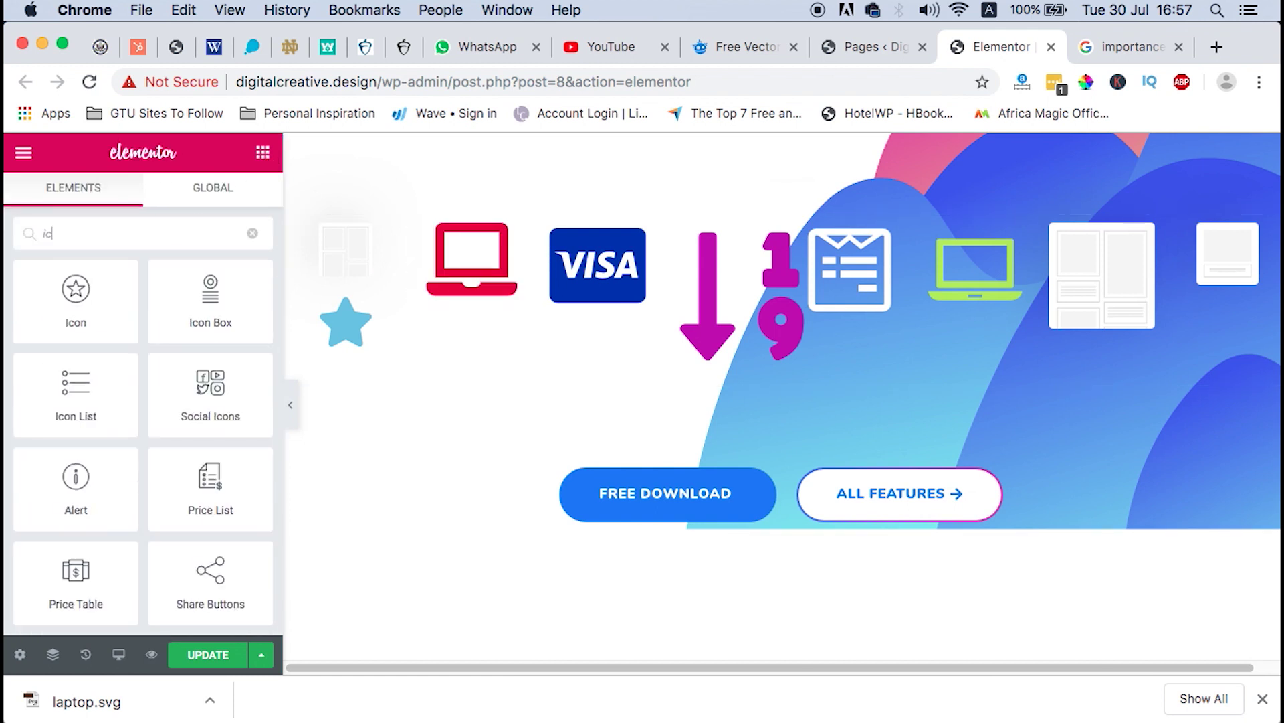
left_click_drag(70, 307, 343, 338)
Delete the extra widget below the star and the empty image widget above it
right_click(393, 366)
left_click(430, 662)
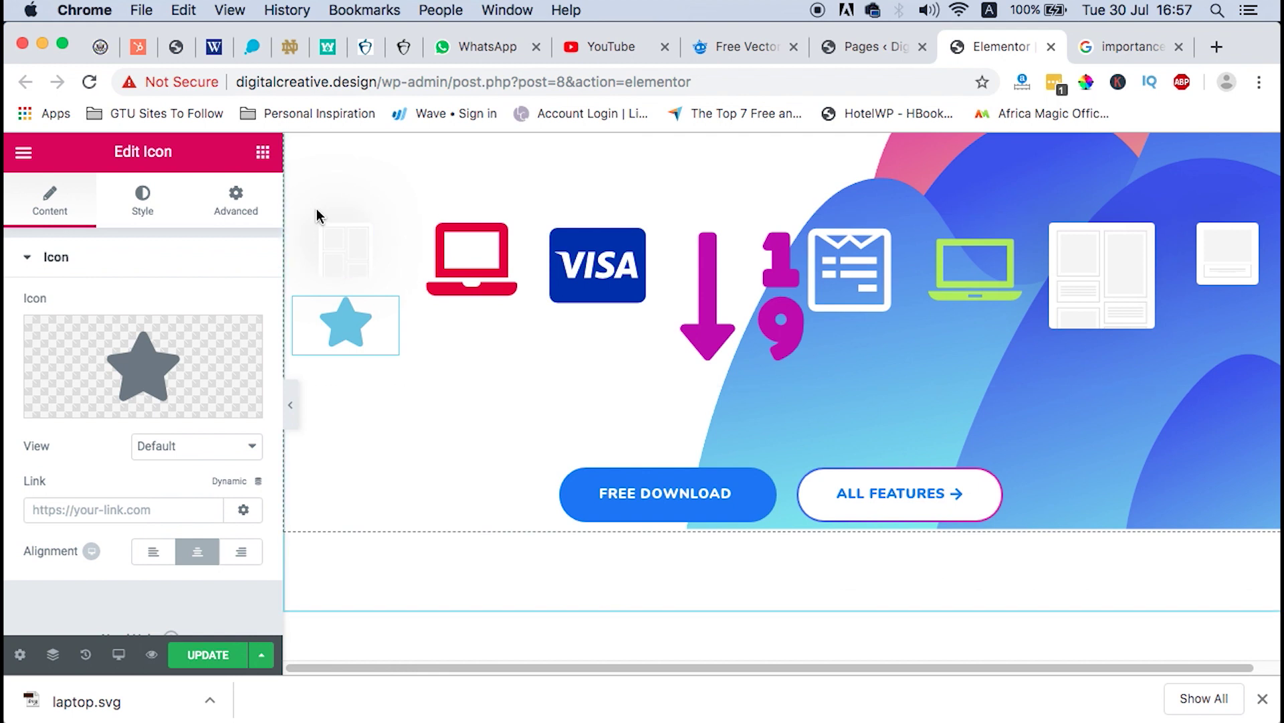
right_click(392, 249)
left_click(438, 528)
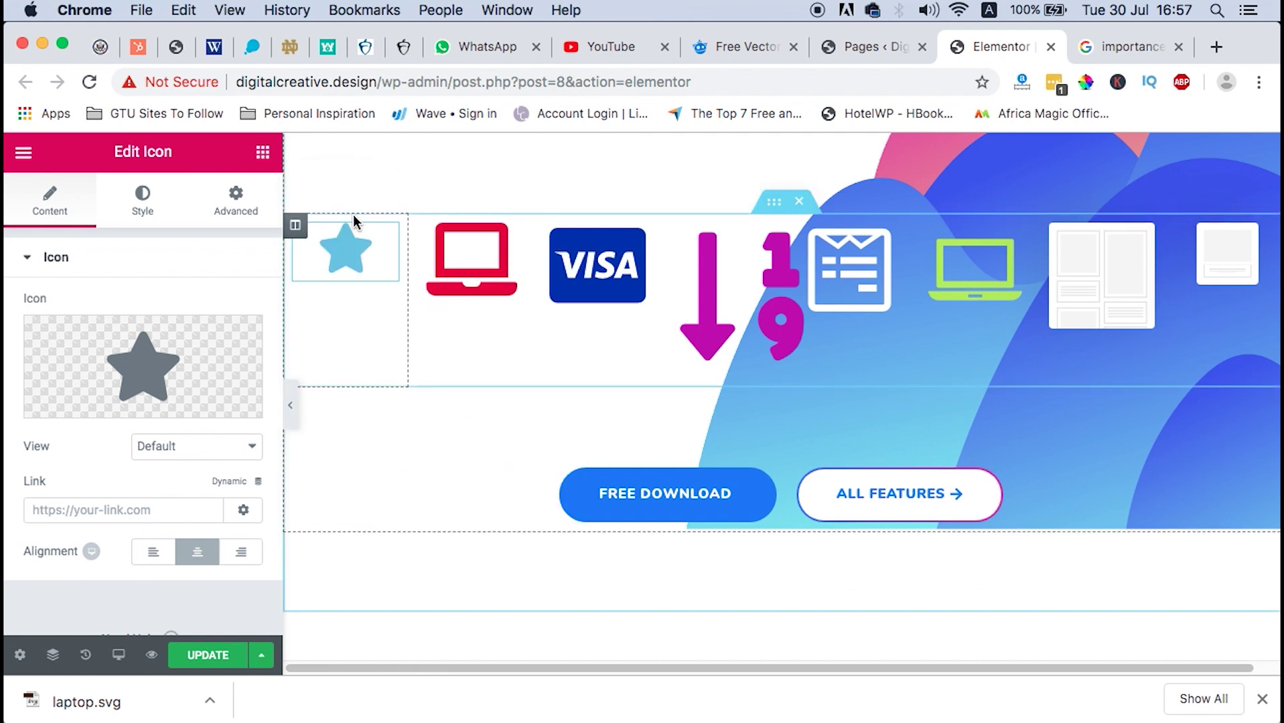
Upload Desktop/demo.svg as a custom SVG and insert it as the first column's icon
mouse_move(180, 374)
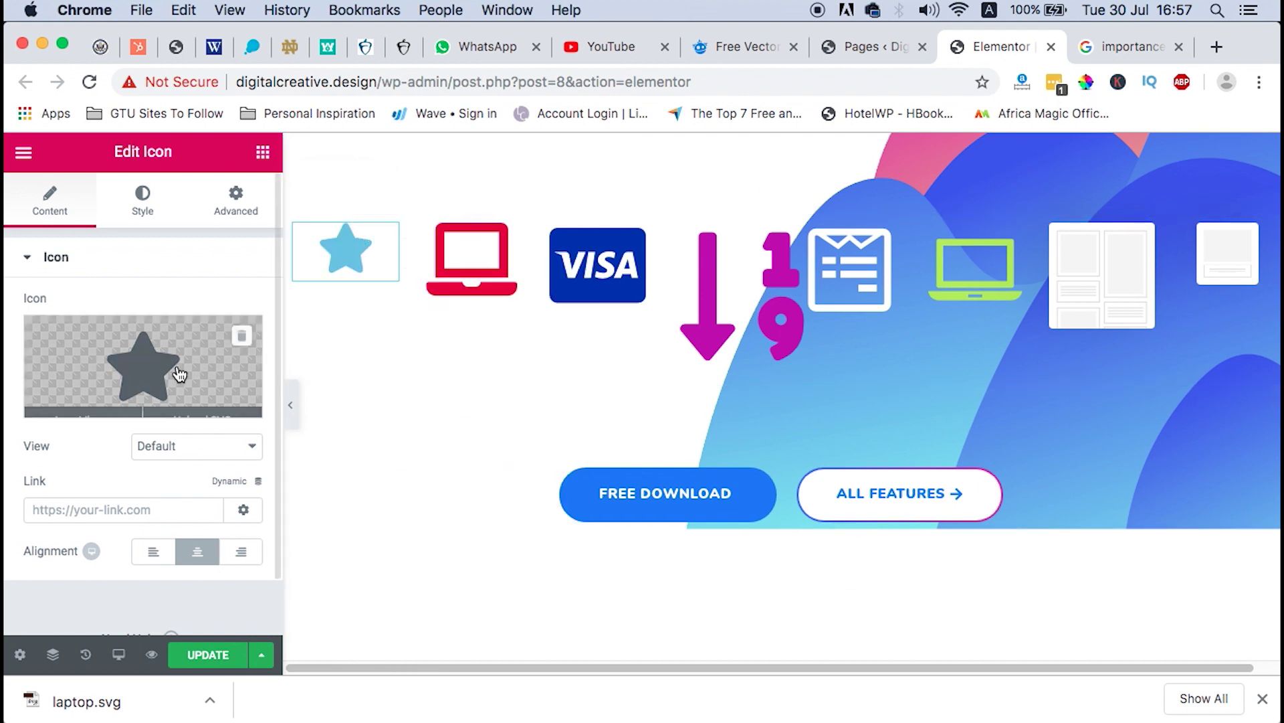
left_click(201, 410)
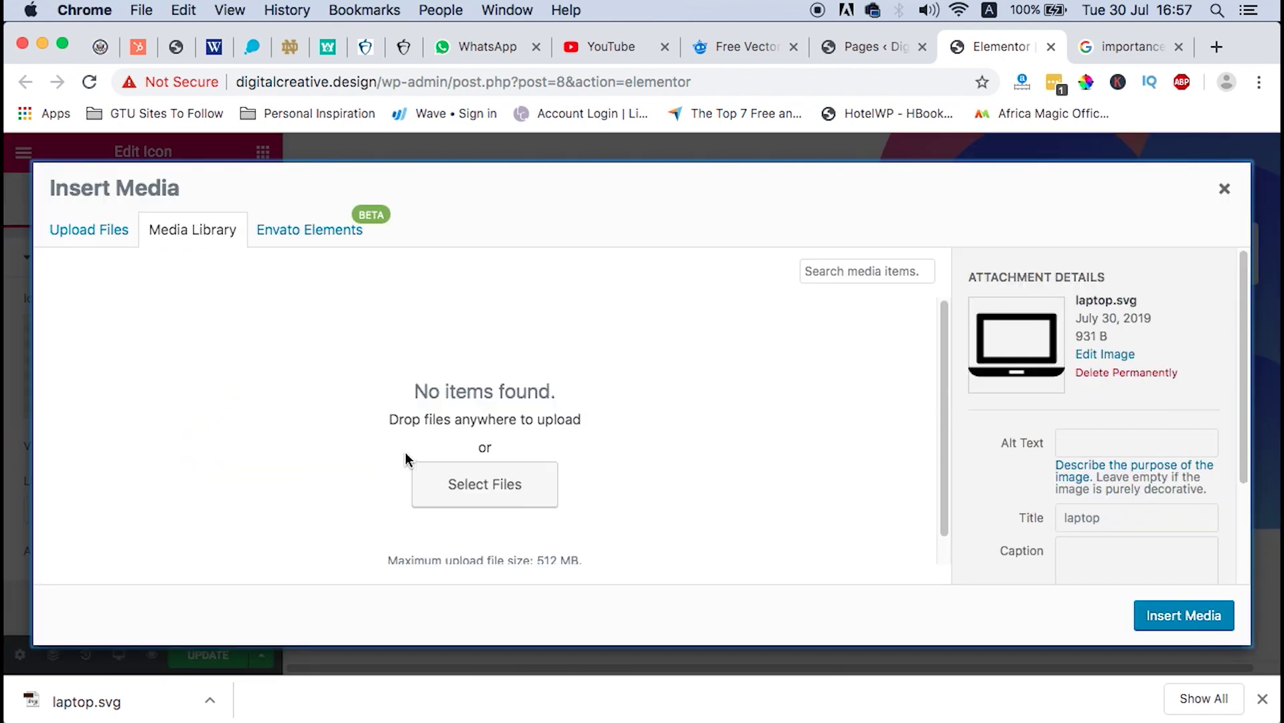
left_click(454, 491)
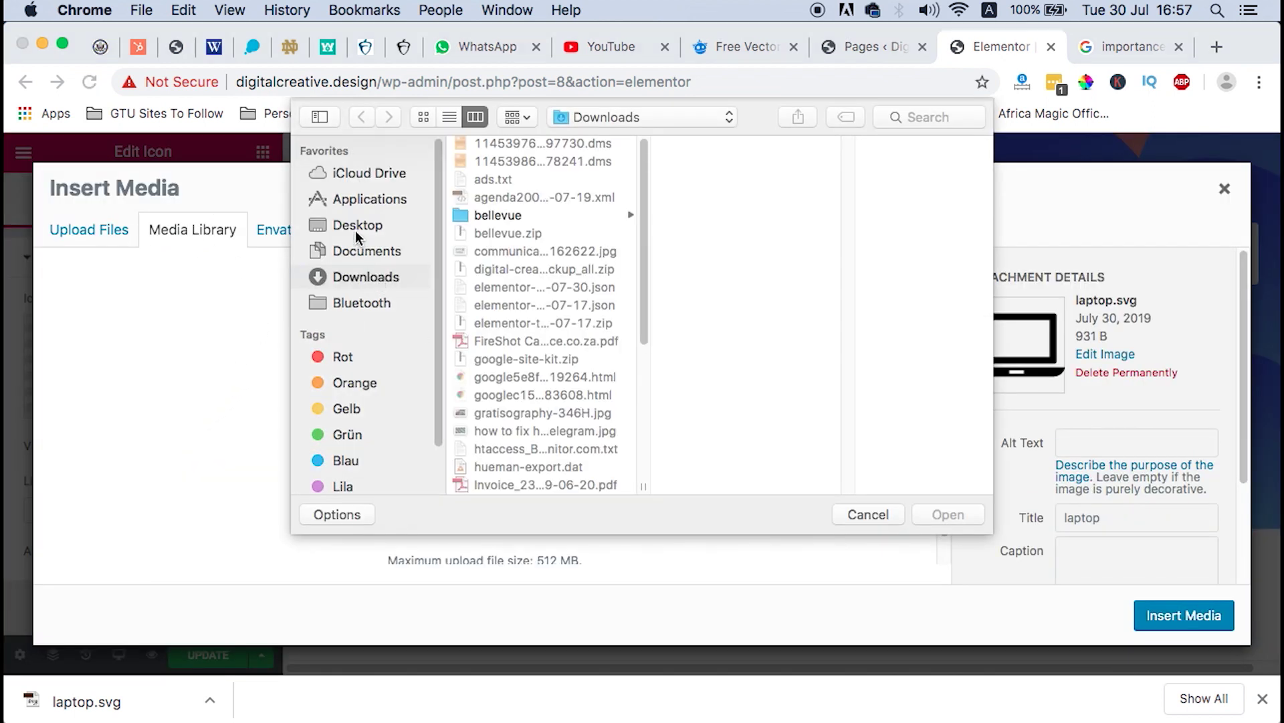
left_click(359, 227)
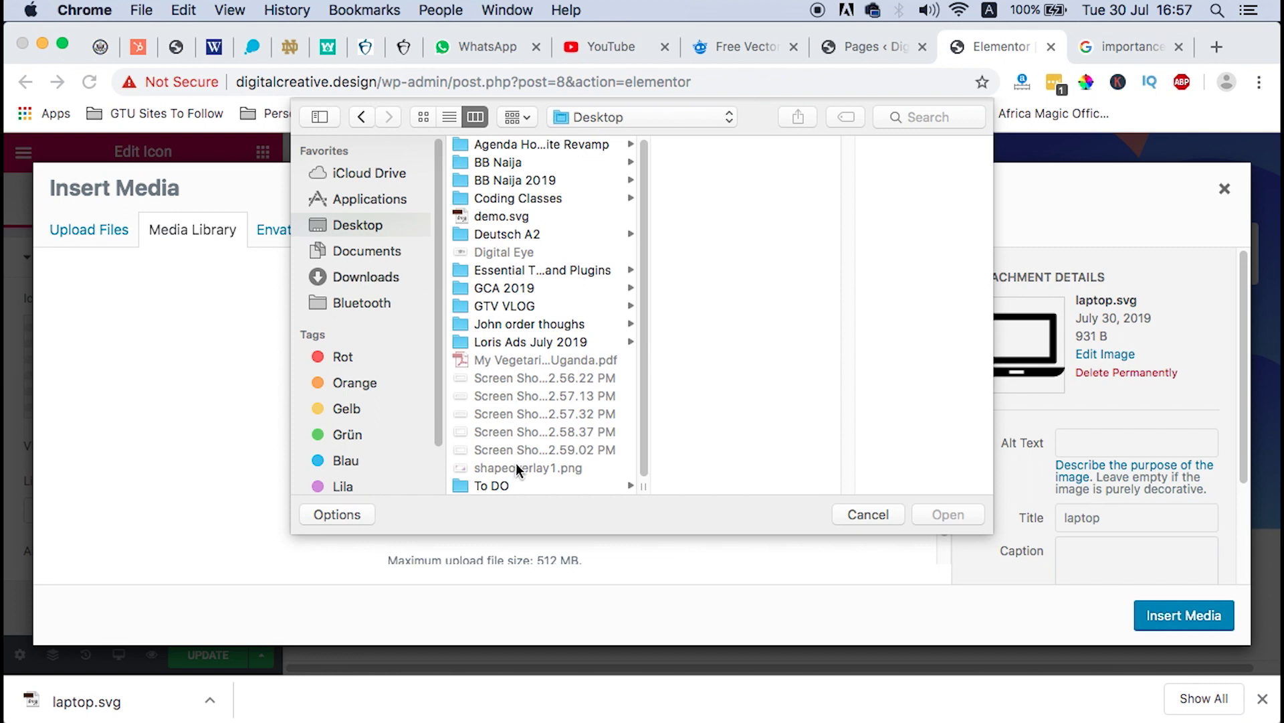
left_click(519, 320)
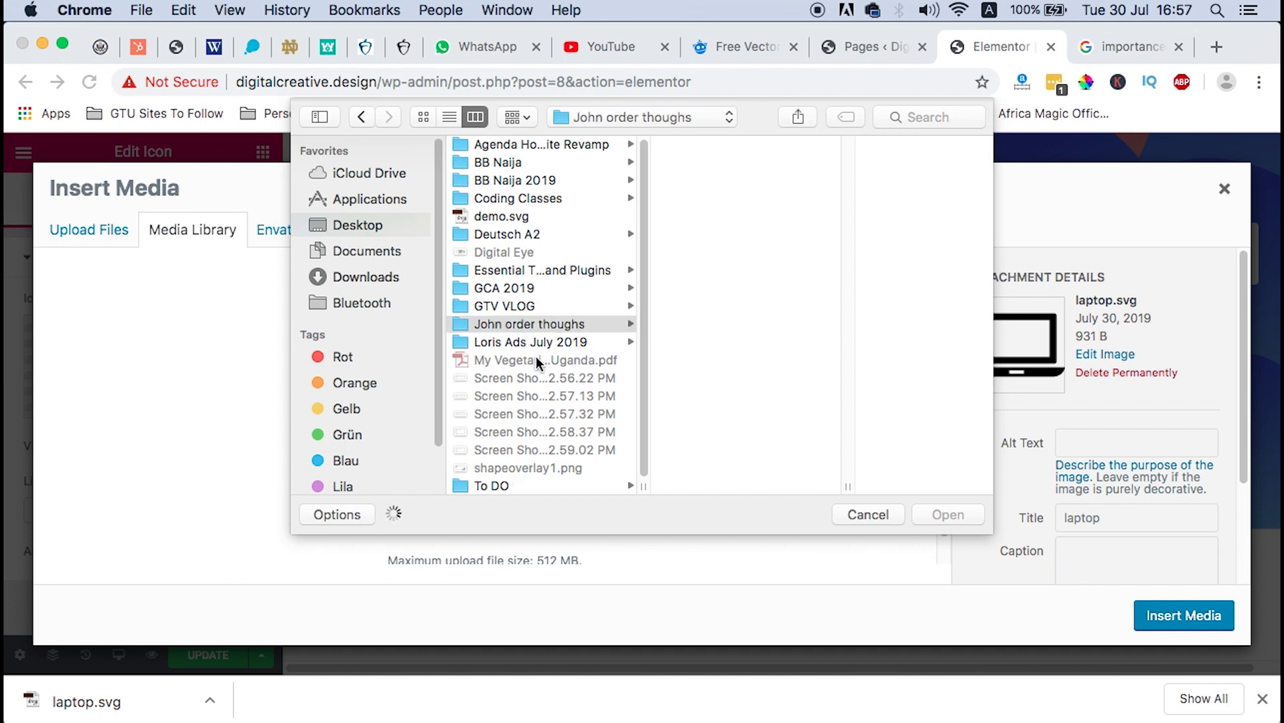
left_click(495, 218)
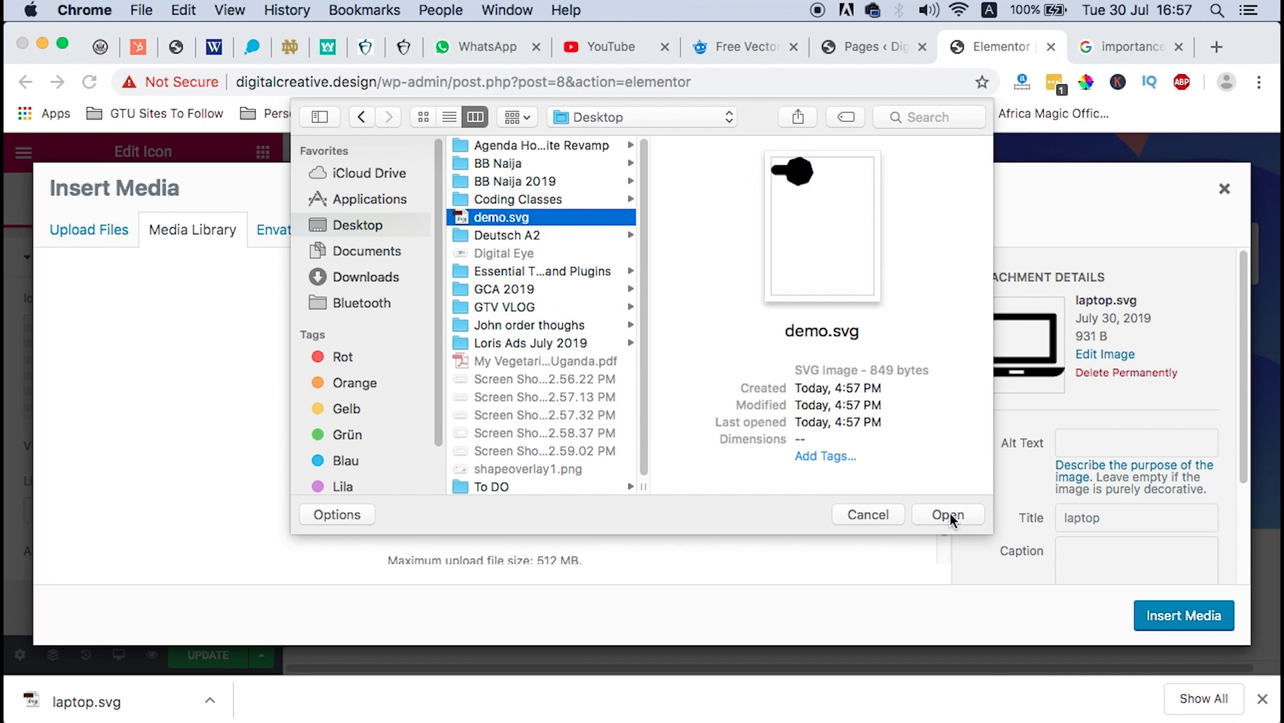
left_click(950, 512)
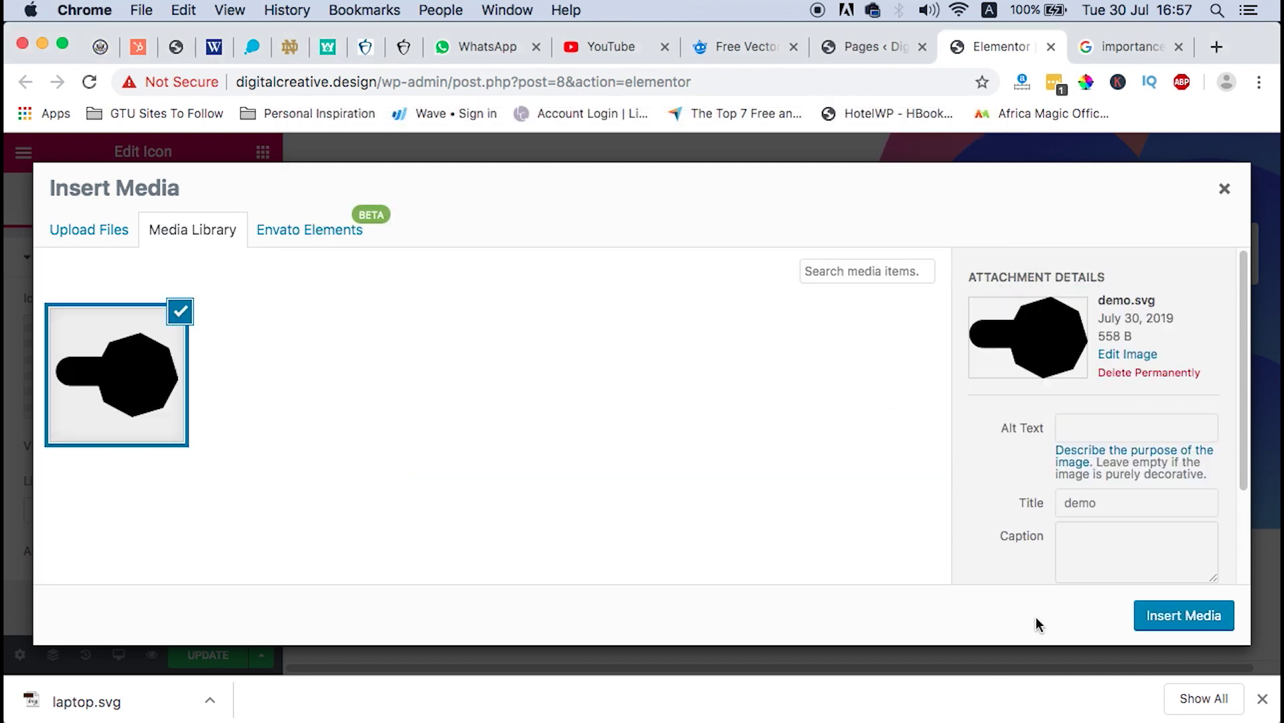
left_click(1183, 614)
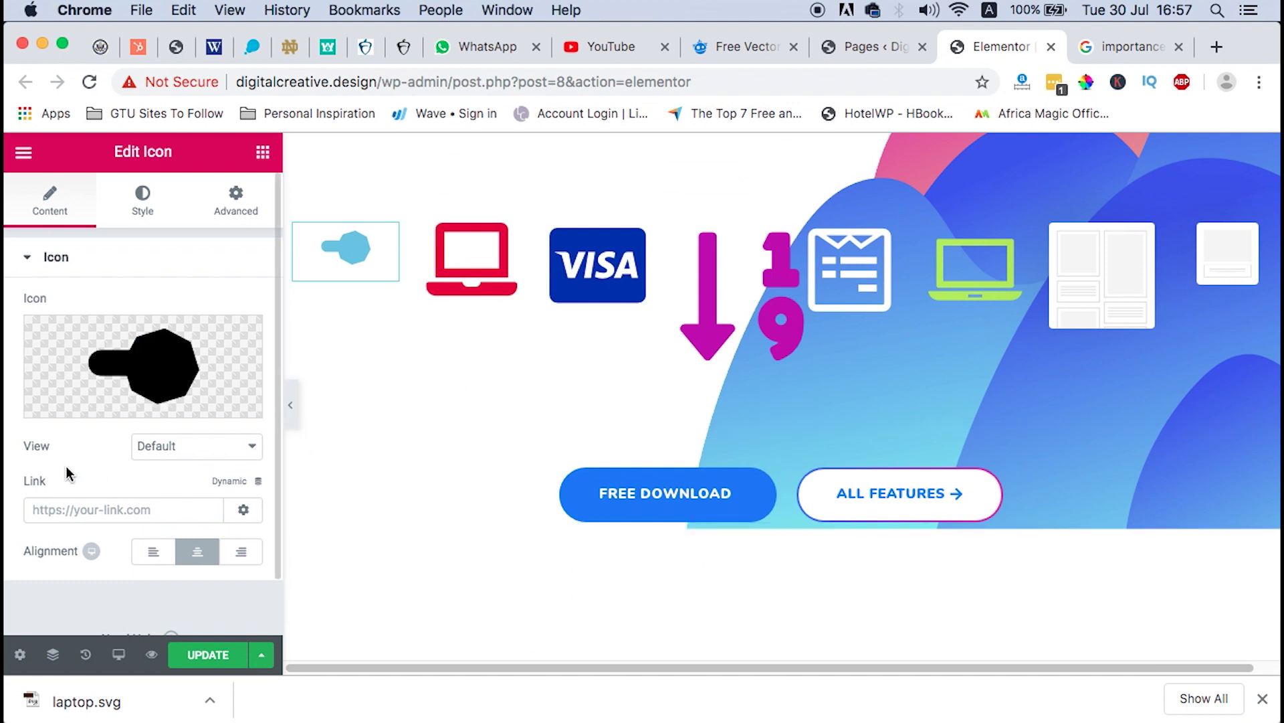
Color the icon green and rotate it to 92 degrees
left_click(149, 206)
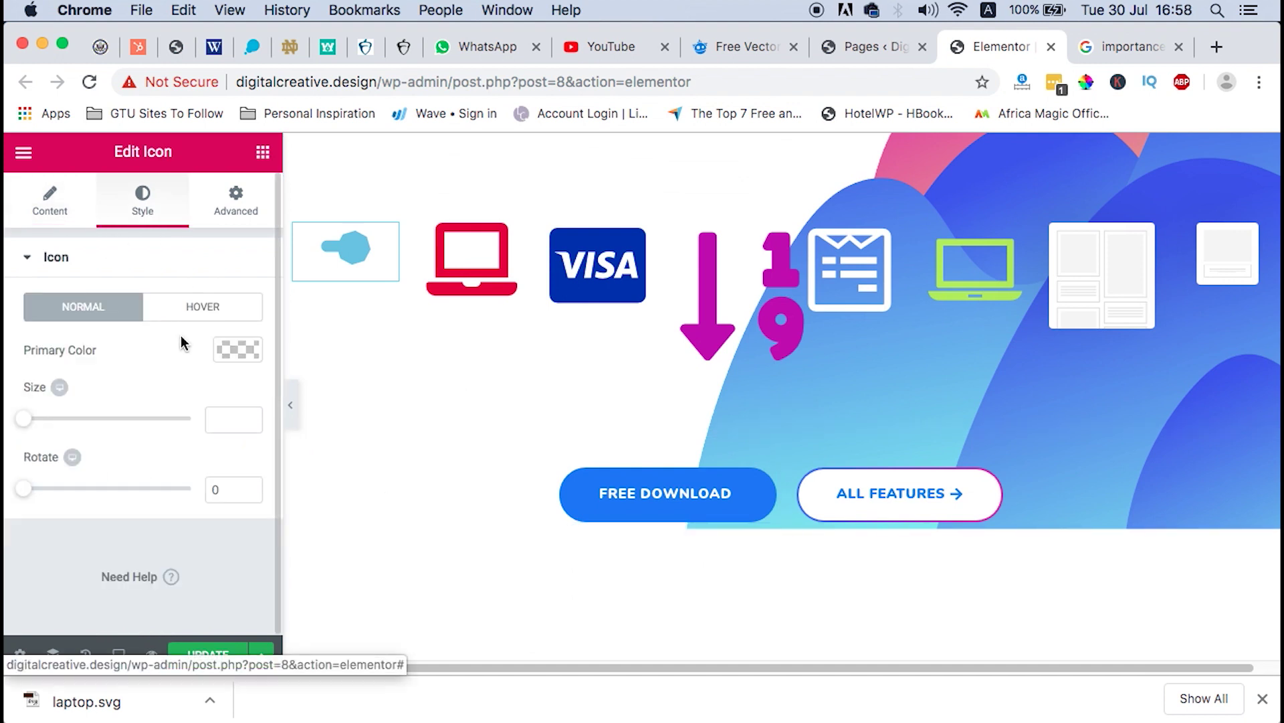
left_click(231, 348)
left_click_drag(86, 542, 165, 499)
left_click_drag(226, 531, 221, 382)
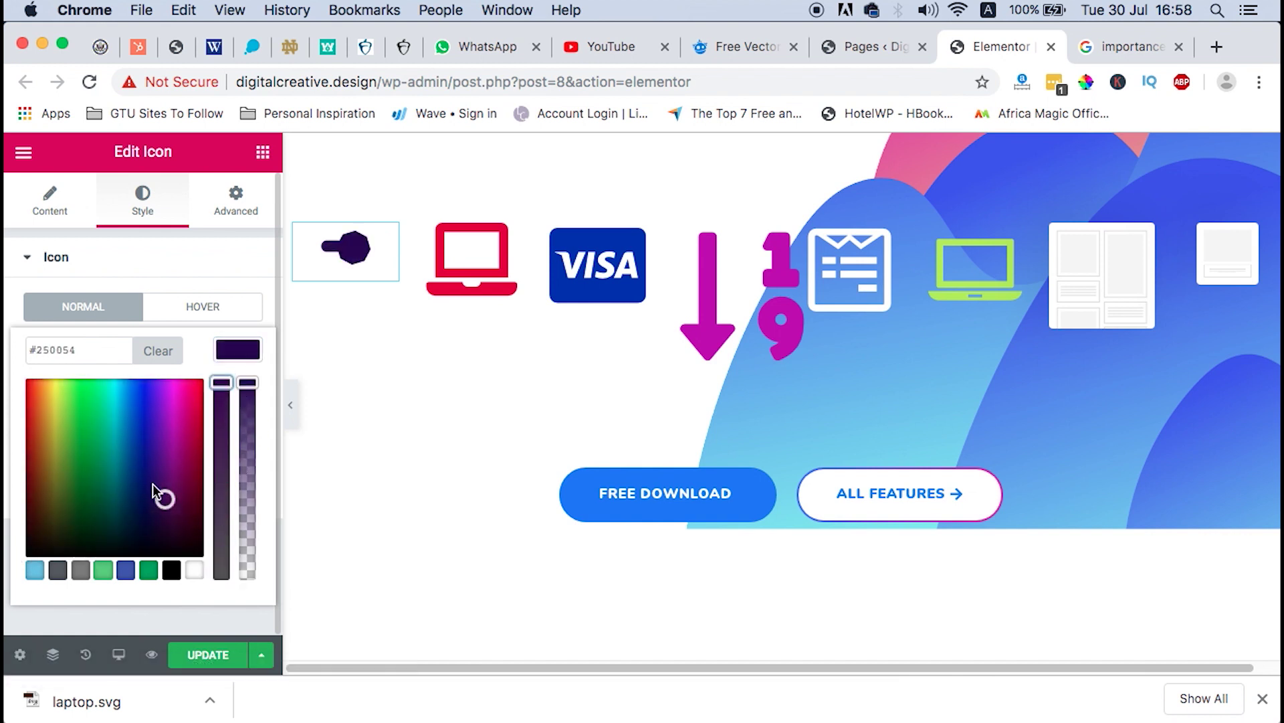
left_click(148, 570)
left_click_drag(27, 493, 69, 489)
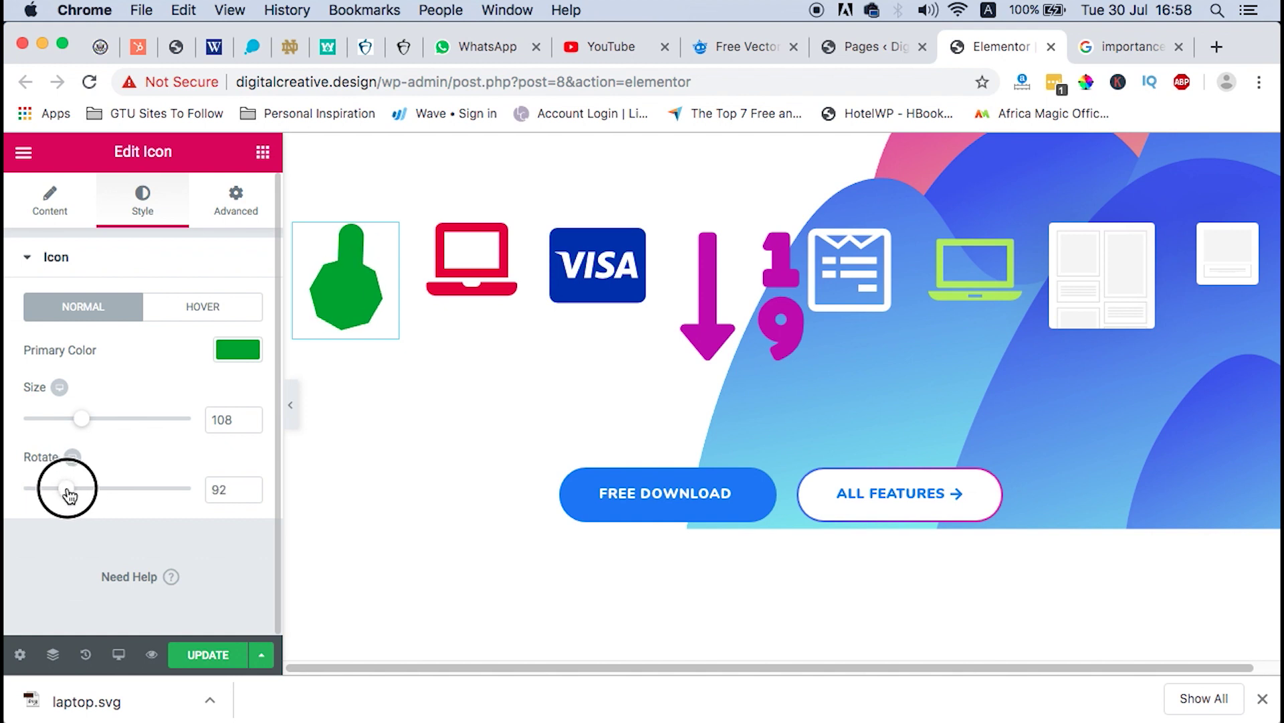
Set the icon view to Stacked, trying Framed before settling on the filled circle
left_click(38, 216)
scroll(144, 461, "down", 1)
left_click(199, 407)
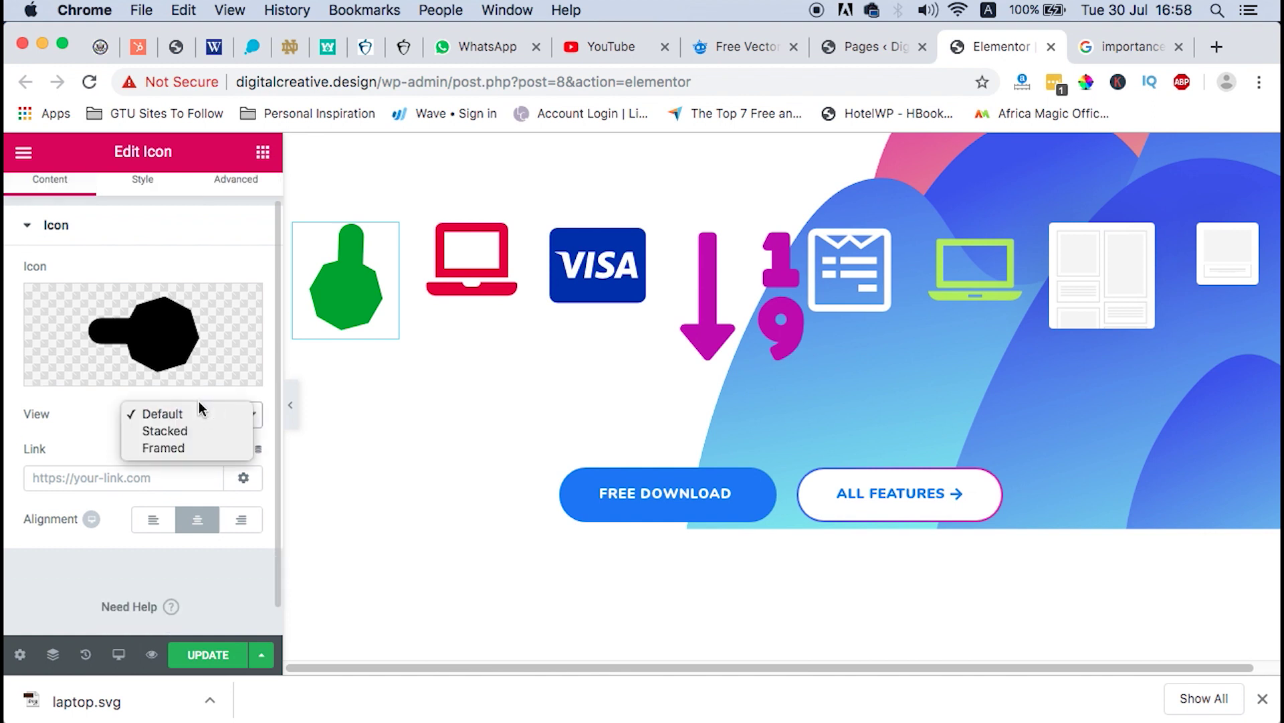
left_click(176, 431)
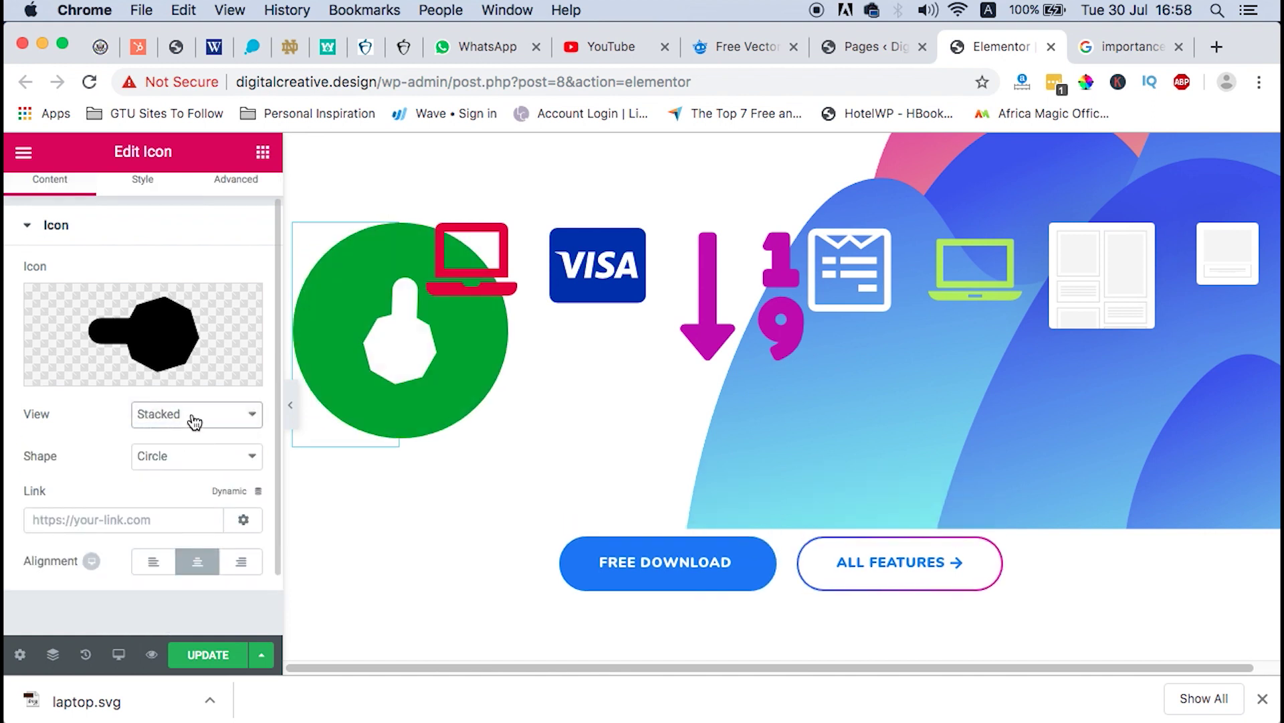
left_click(185, 419)
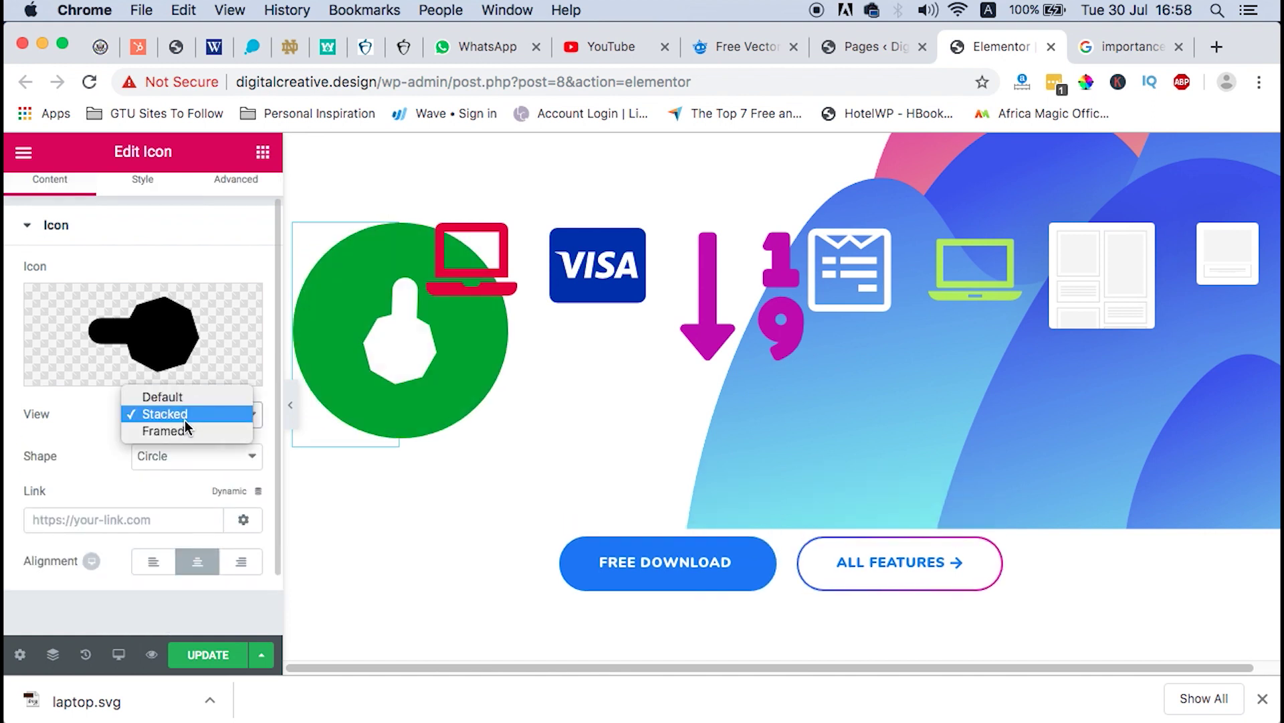
left_click(180, 432)
left_click(182, 419)
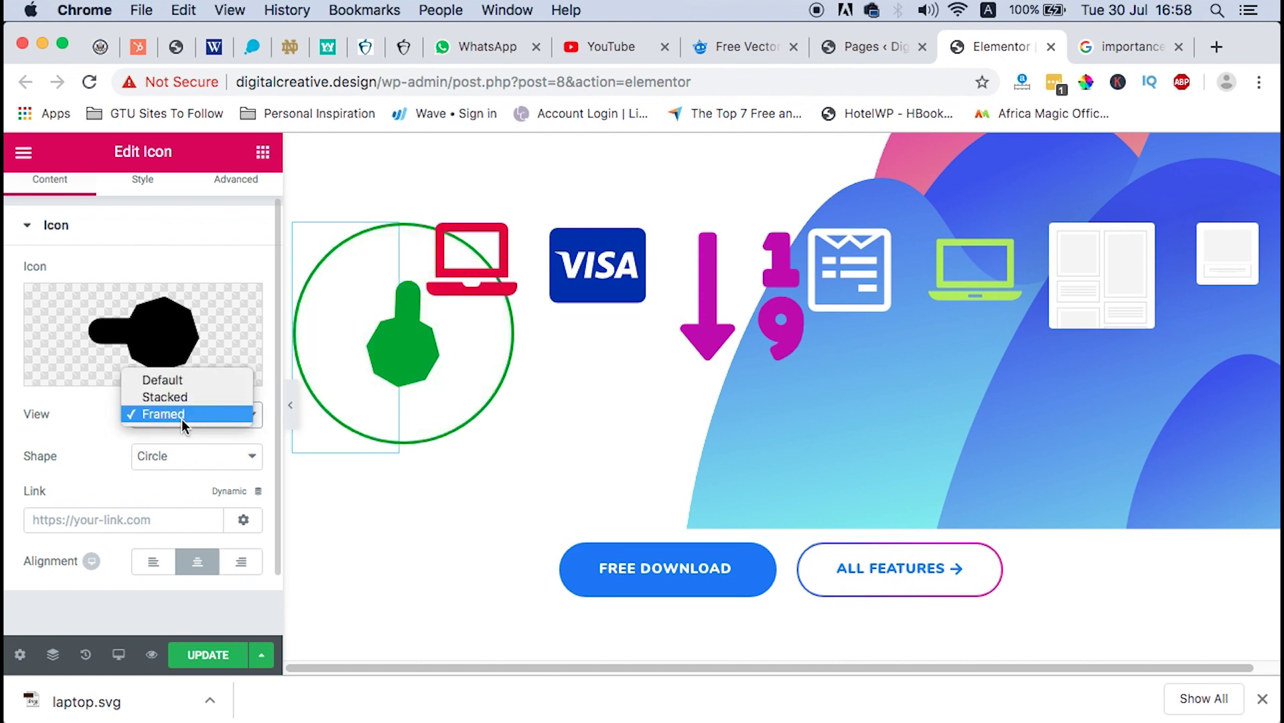
left_click(180, 394)
left_click(137, 186)
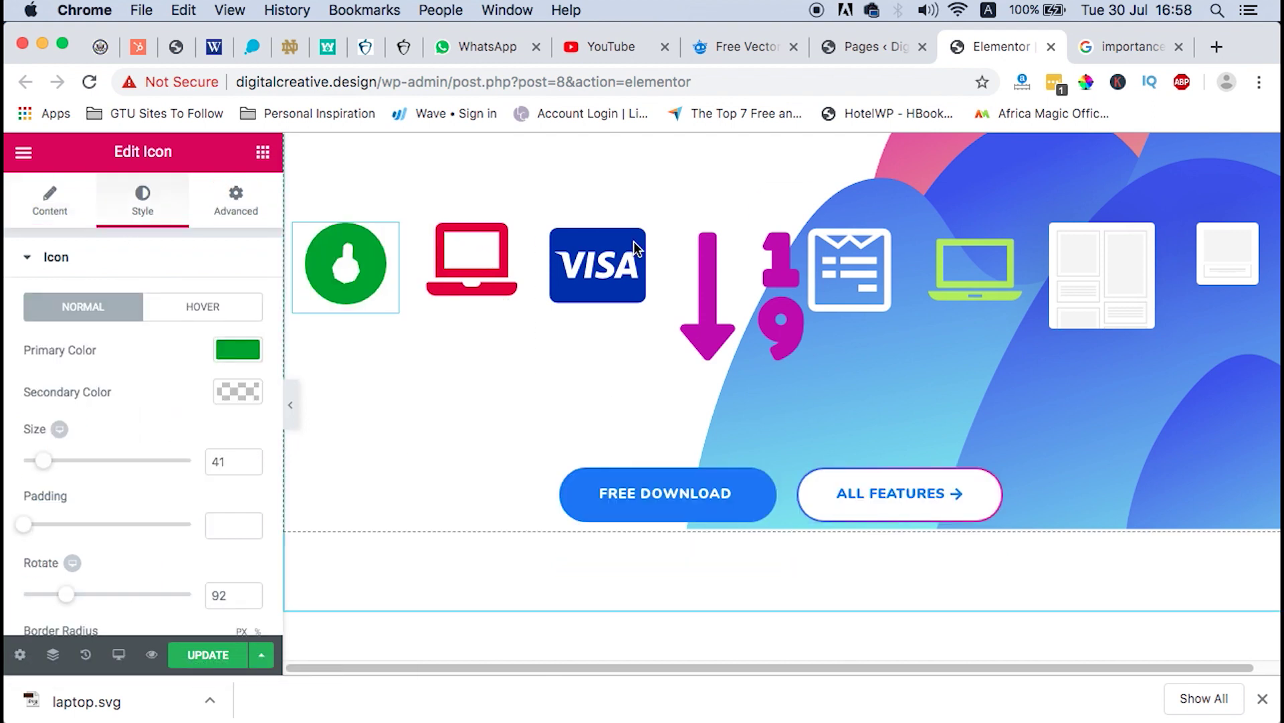
Preview the page without the panel, then open the VISA icon column's layout settings
left_click(291, 404)
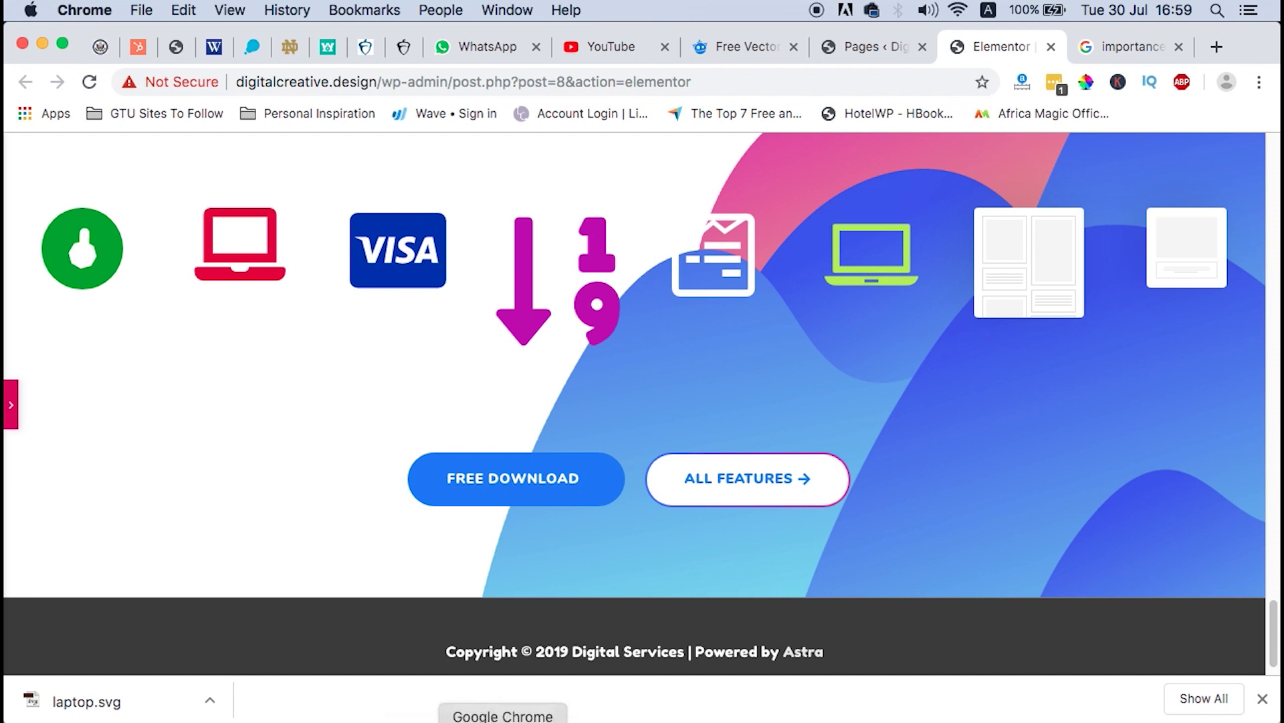
left_click(872, 51)
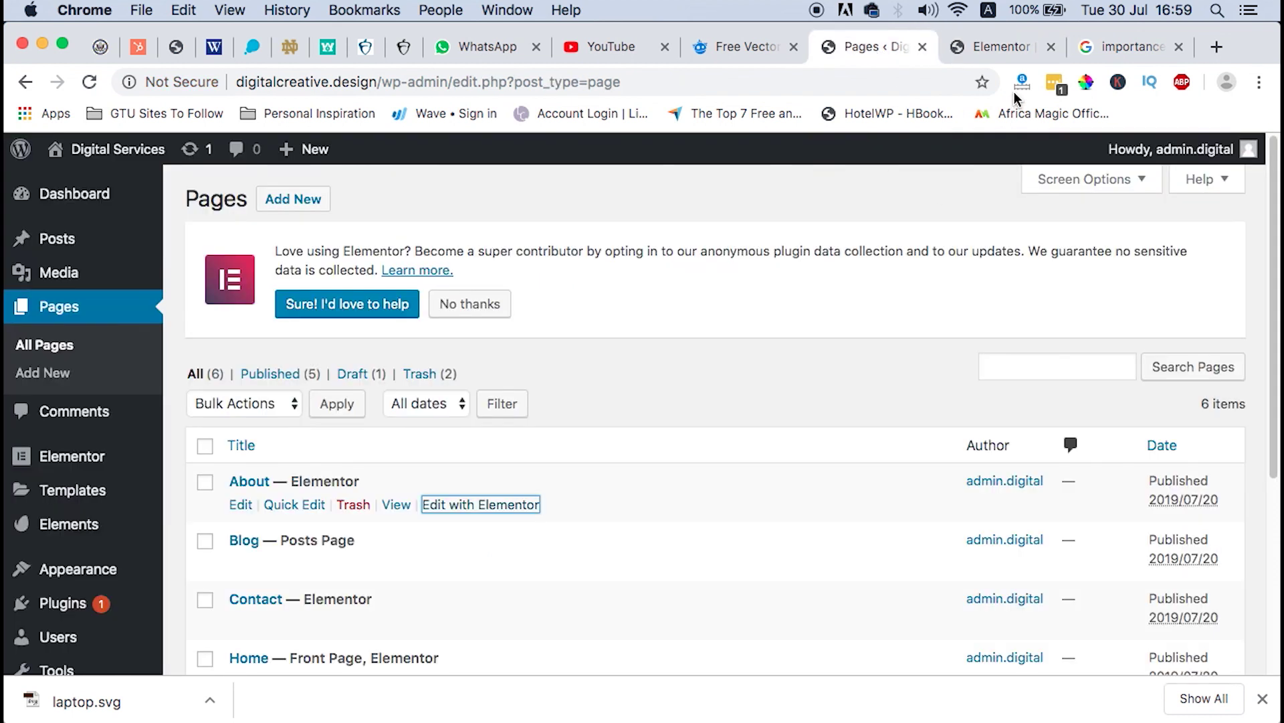
left_click(1009, 48)
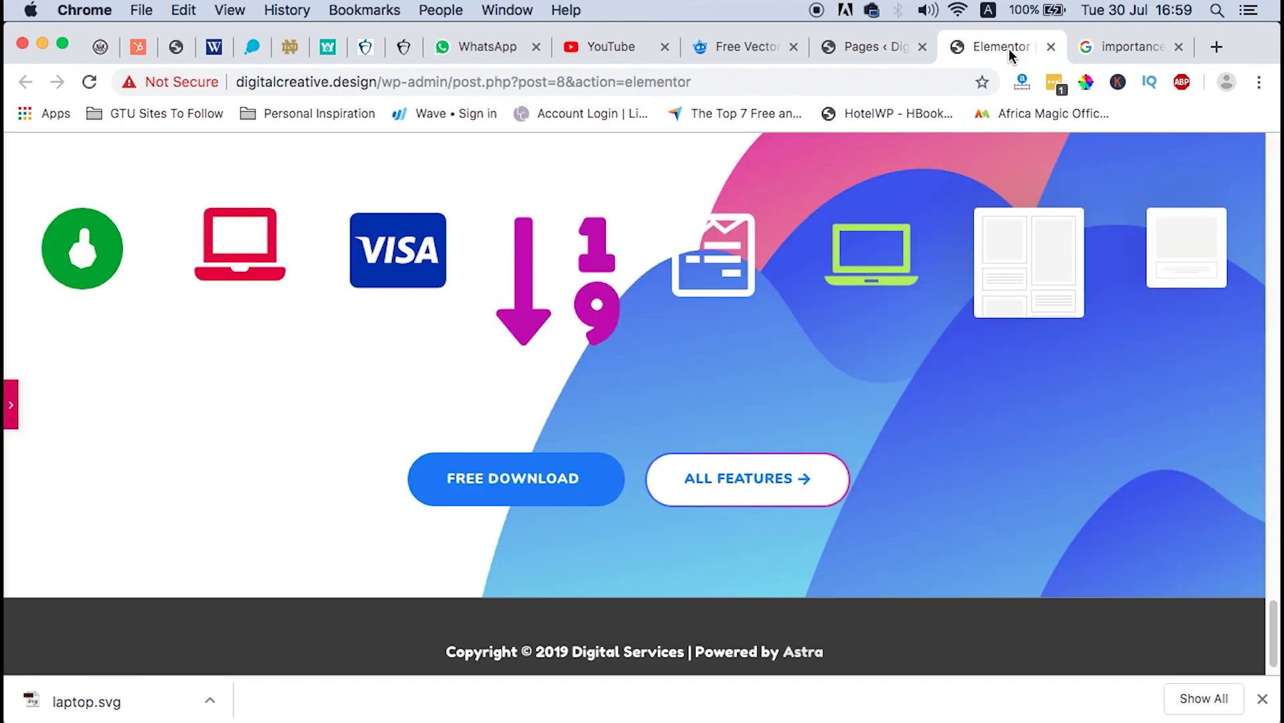
left_click(11, 406)
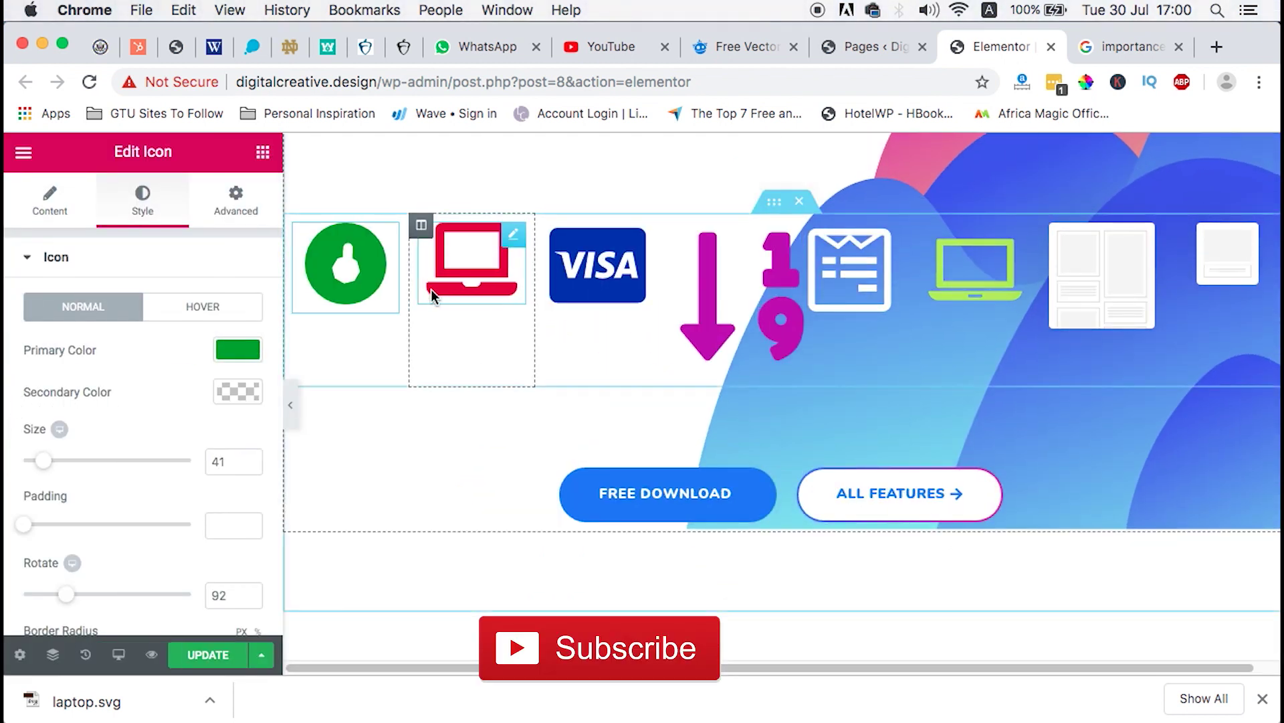
left_click(235, 206)
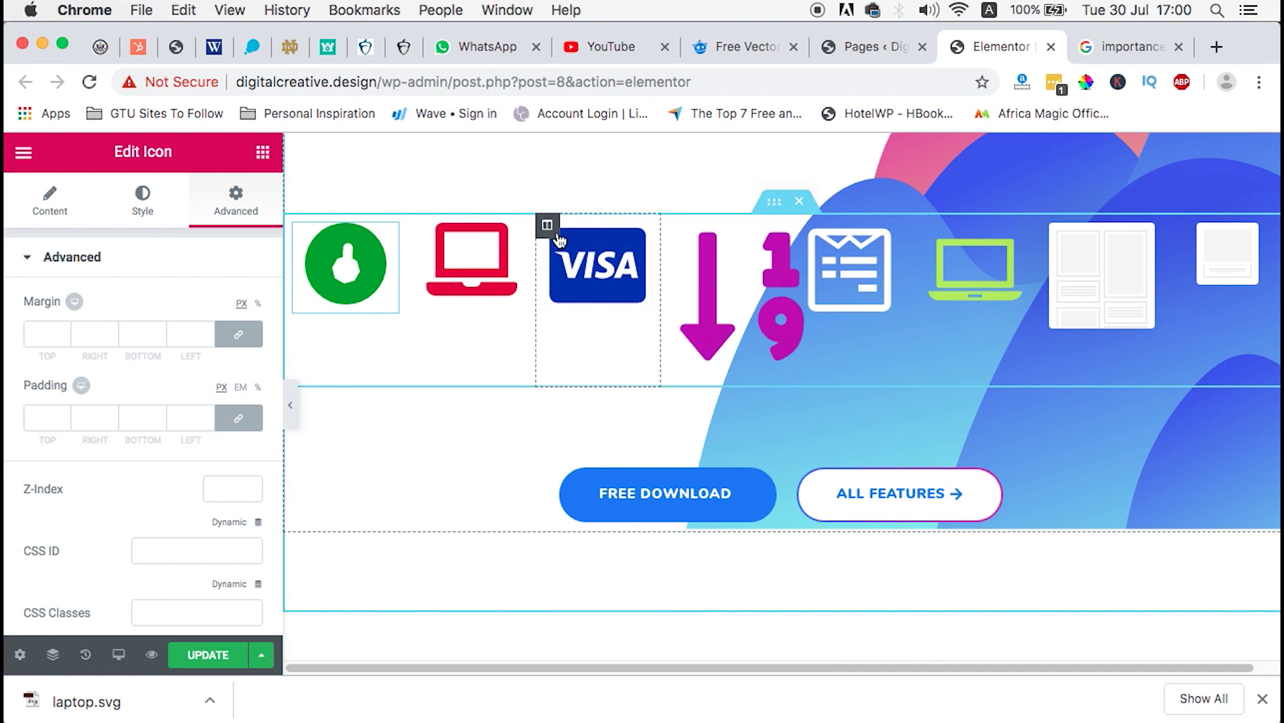
left_click(548, 229)
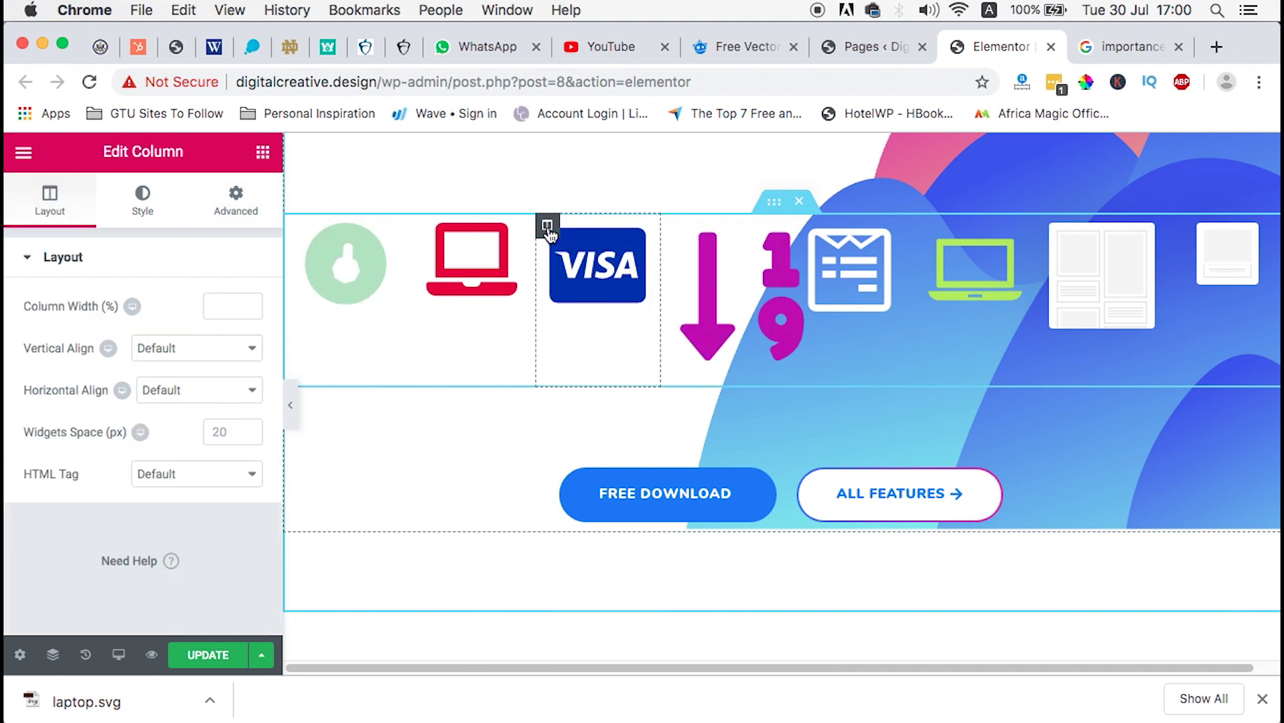